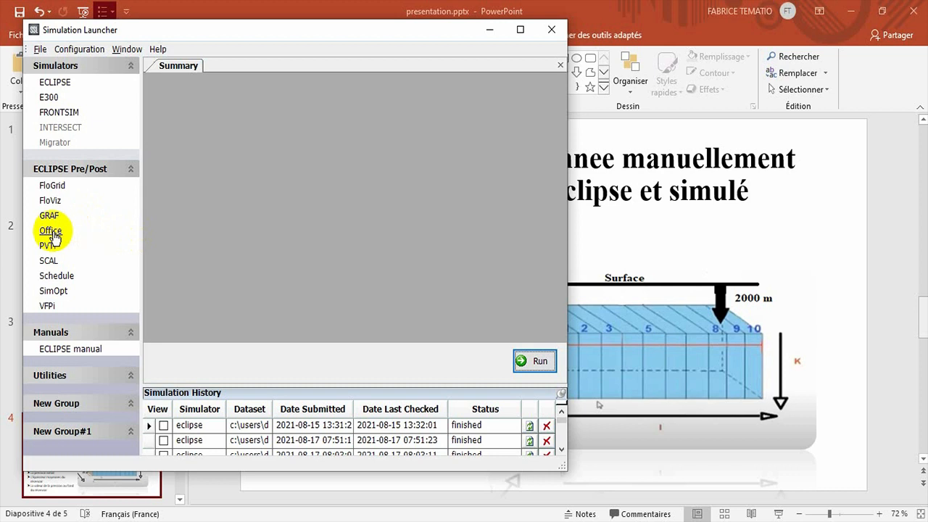
Select Office as the pre/post program to launch.
{"action": "left_click", "coordinate": [55, 236]}
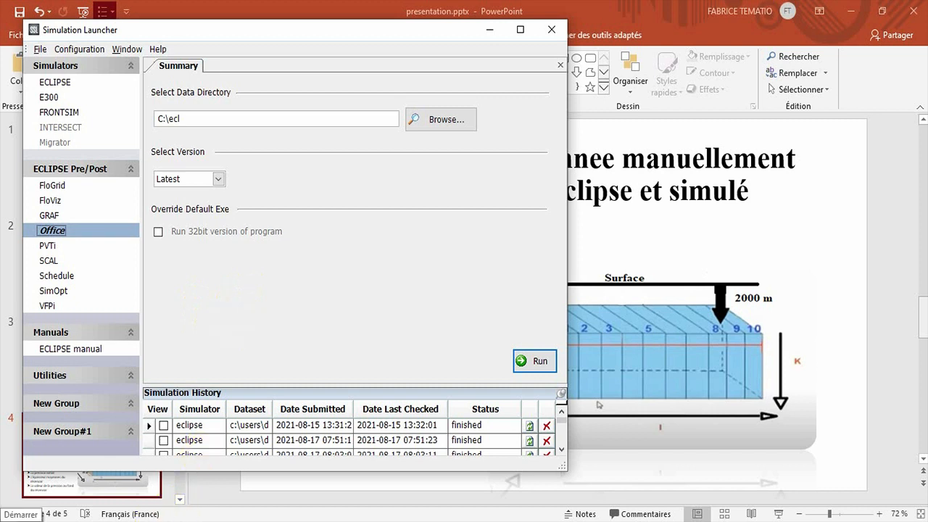
Open the Windows system settings to check the PC's specifications.
{"action": "key", "text": "super+x"}
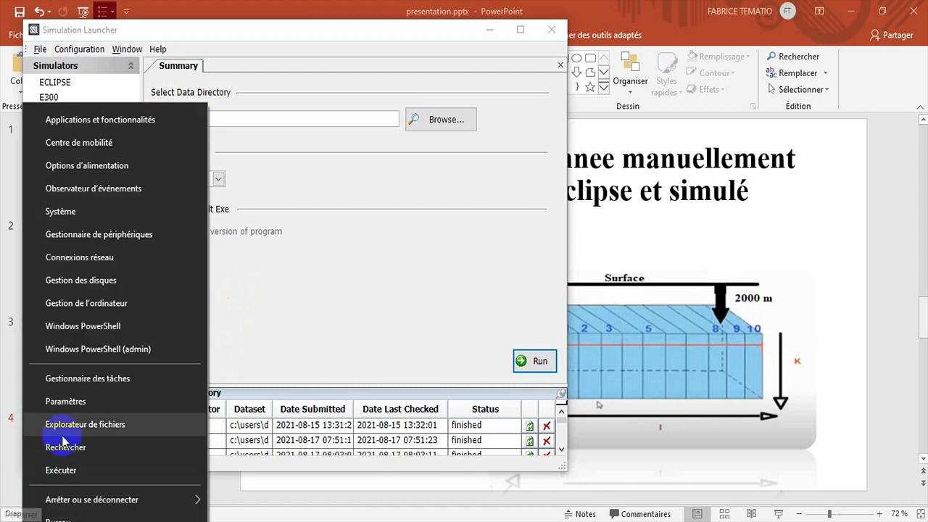
{"action": "left_click", "coordinate": [87, 406]}
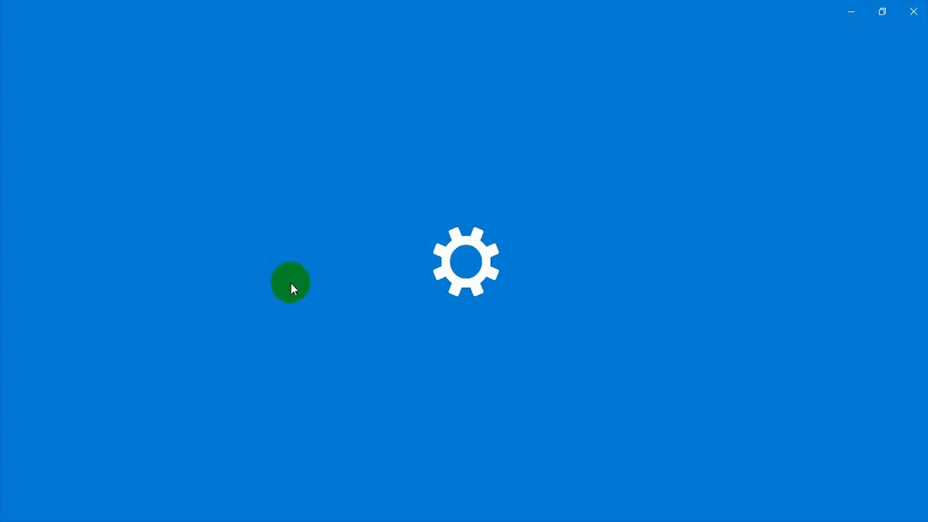
{"action": "left_click", "coordinate": [463, 271]}
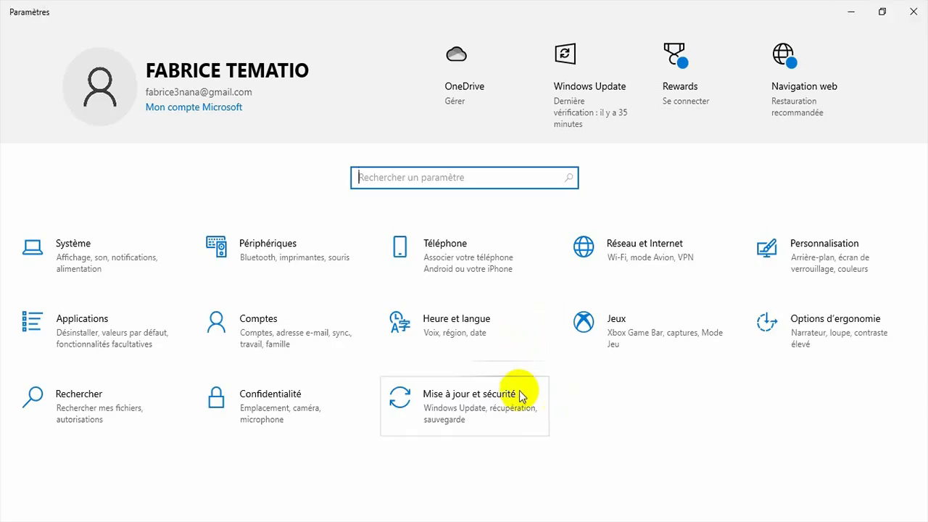
{"action": "left_click", "coordinate": [87, 260]}
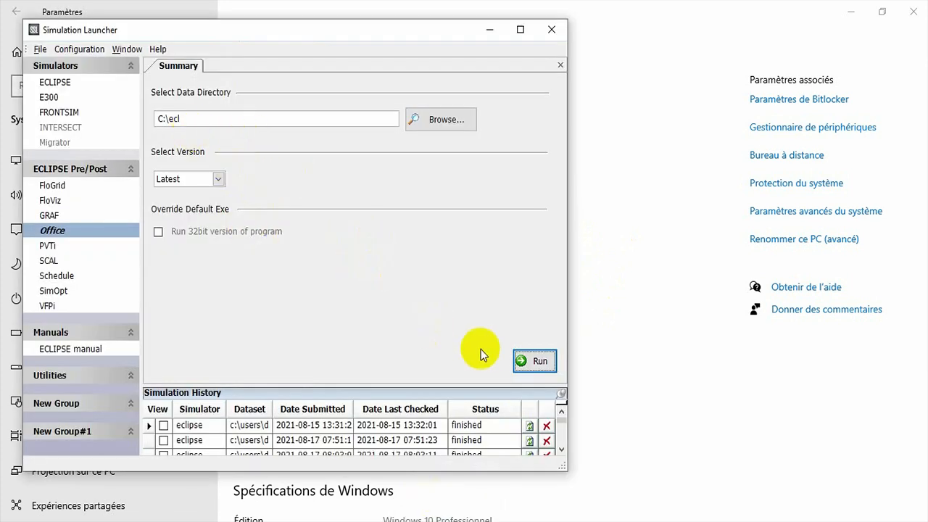
Run the latest version of Office with data directory C:\ecl, and minimise the Settings and PowerPoint windows to reach the desktop.
{"action": "left_click", "coordinate": [527, 363]}
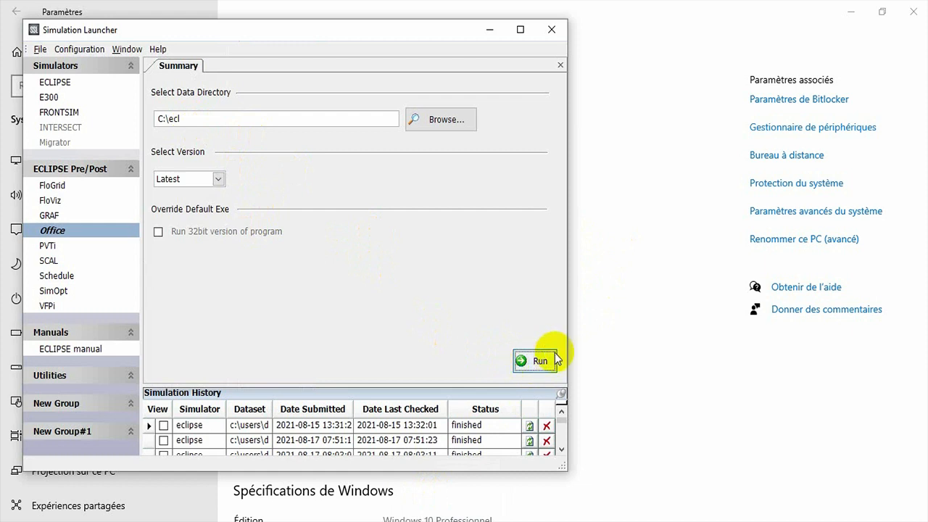
{"action": "left_click", "coordinate": [850, 16]}
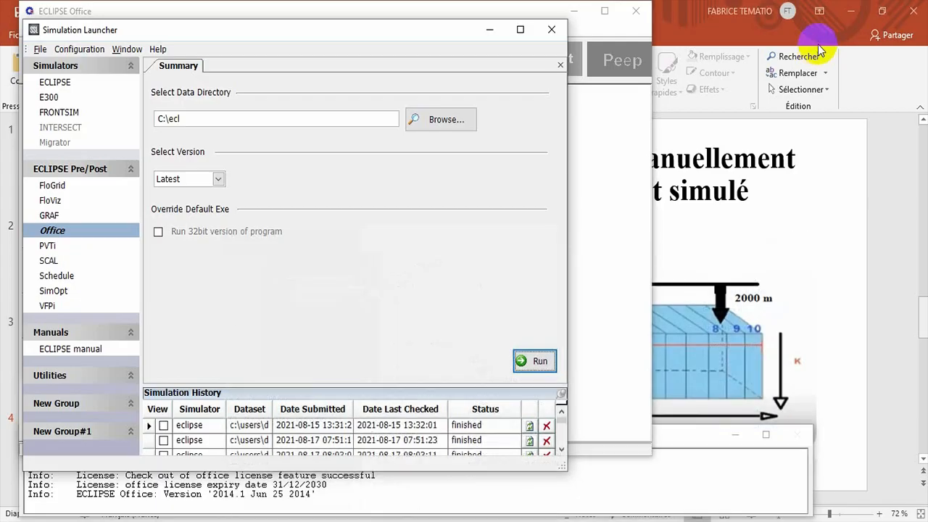
{"action": "left_click", "coordinate": [850, 10]}
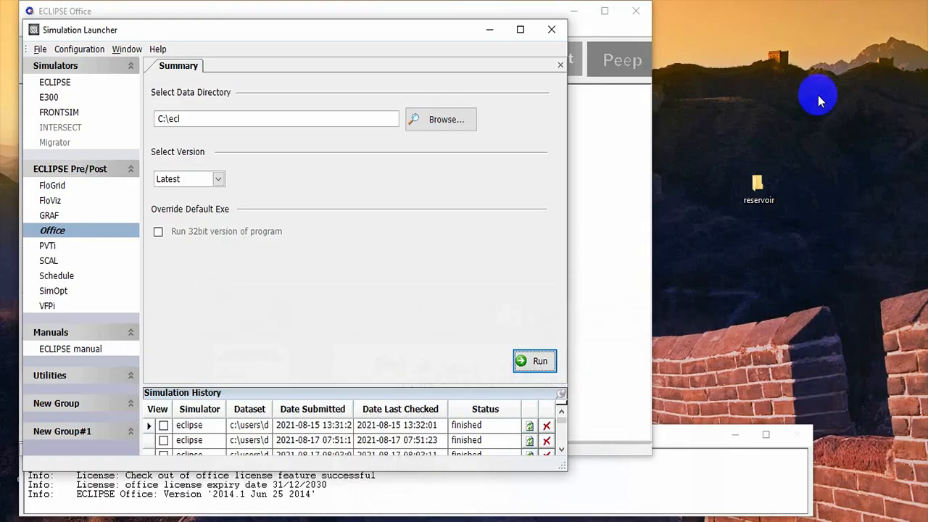
Create a new folder named "model" on the desktop.
{"action": "left_click", "coordinate": [759, 250]}
{"action": "right_click", "coordinate": [759, 249]}
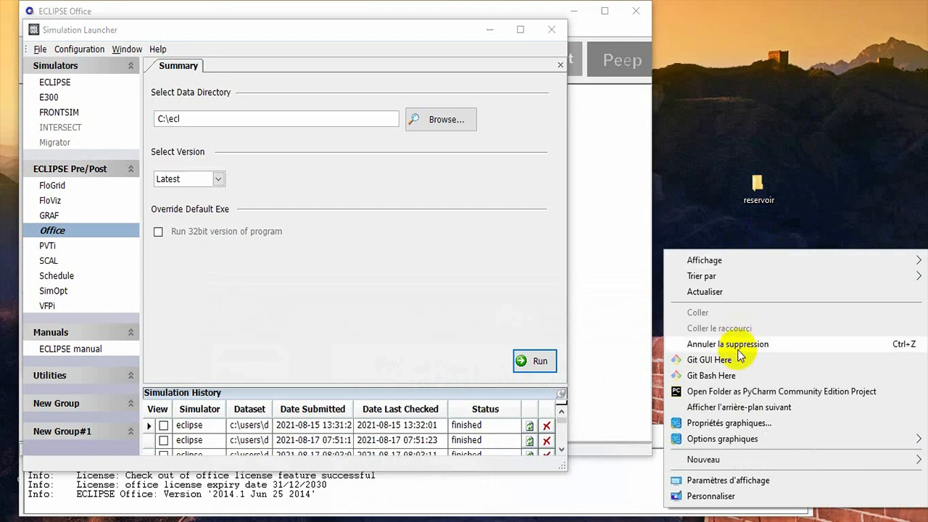
{"action": "mouse_move", "coordinate": [727, 468]}
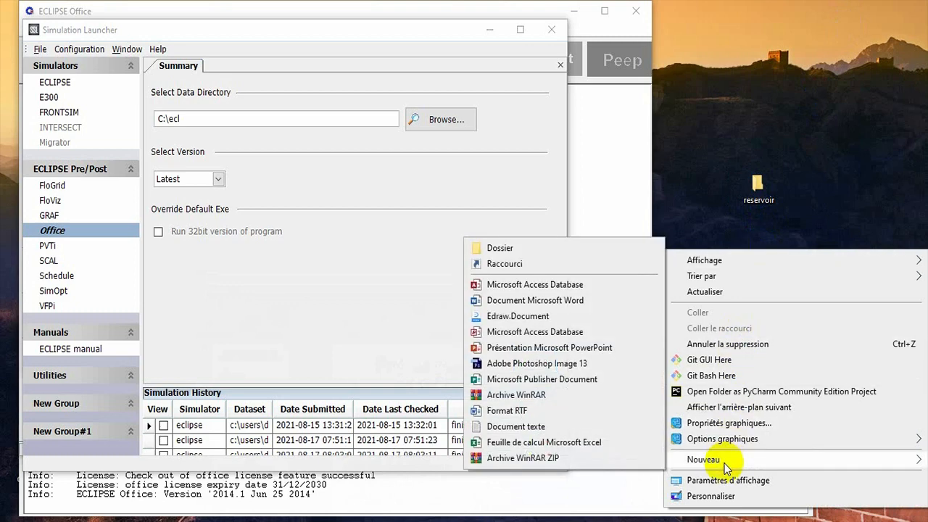
{"action": "left_click", "coordinate": [539, 250]}
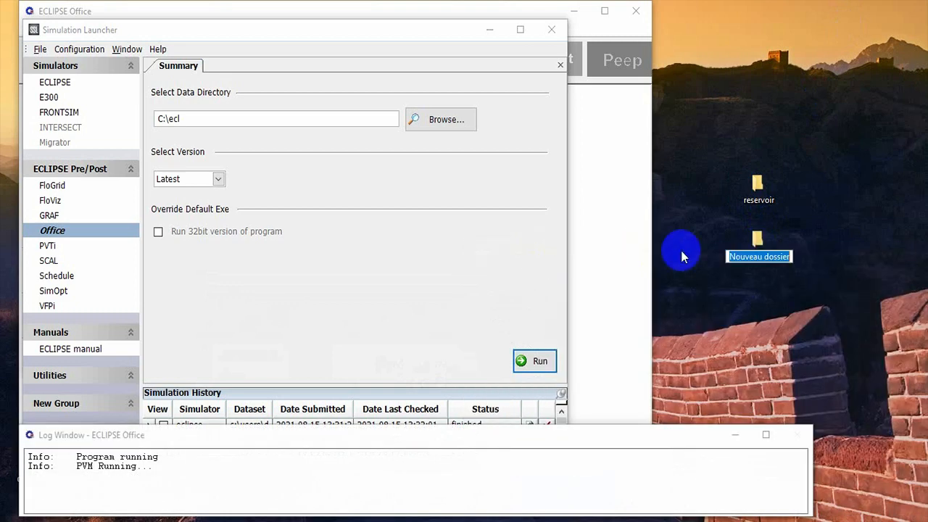
{"action": "key", "text": "BackSpace"}
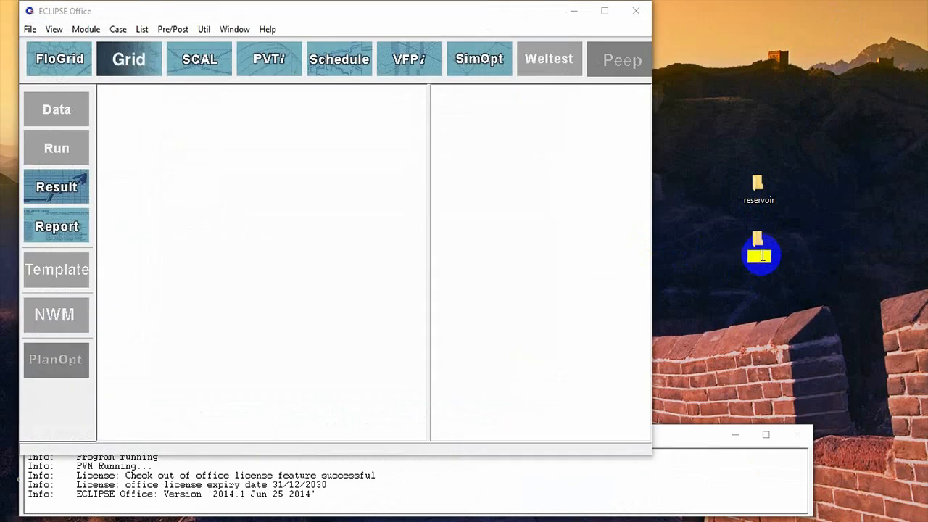
{"action": "type", "text": "r"}
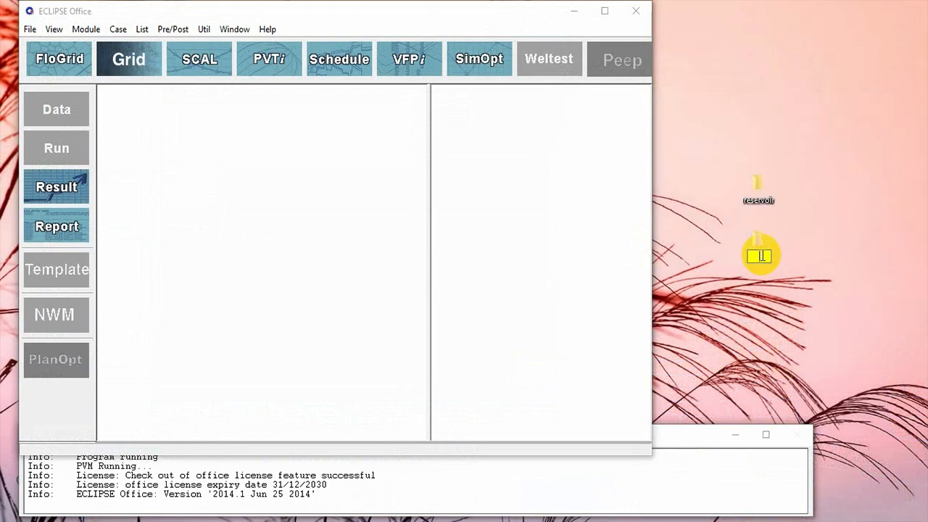
{"action": "type", "text": "model"}
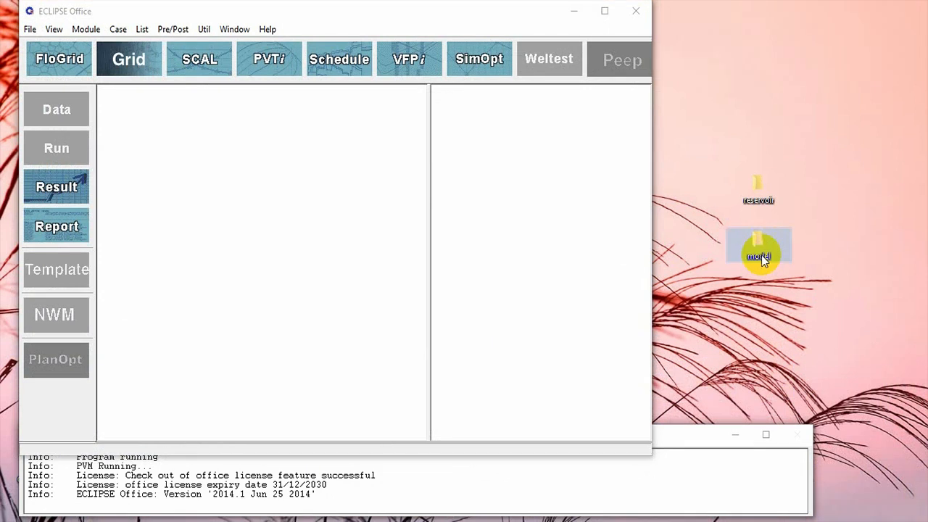
{"action": "key", "text": "Return"}
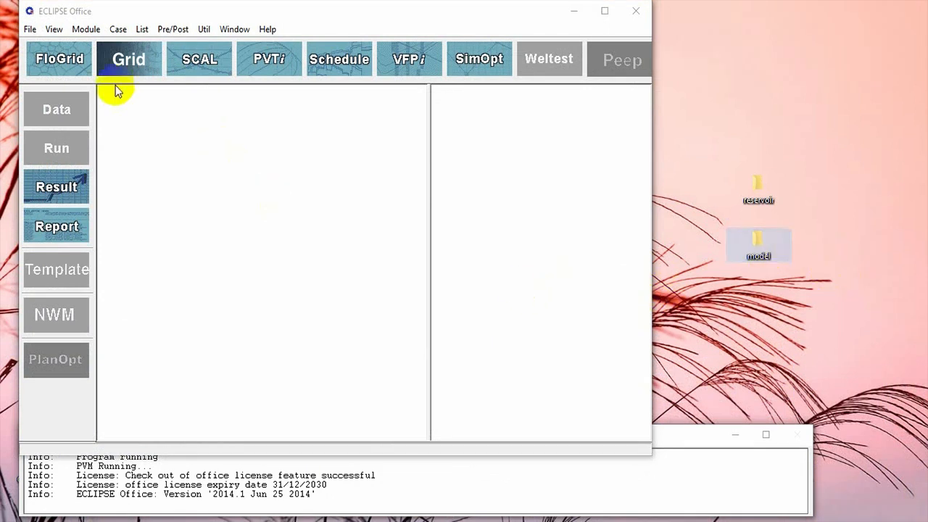
Start a new ECLIPSE Office project and browse to the model folder on the desktop as its location.
{"action": "left_click", "coordinate": [76, 6]}
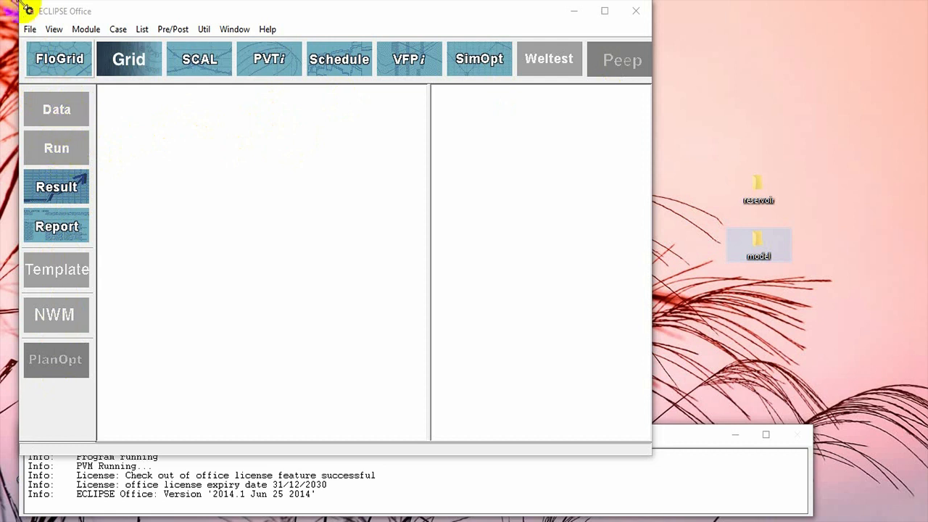
{"action": "left_click", "coordinate": [30, 30]}
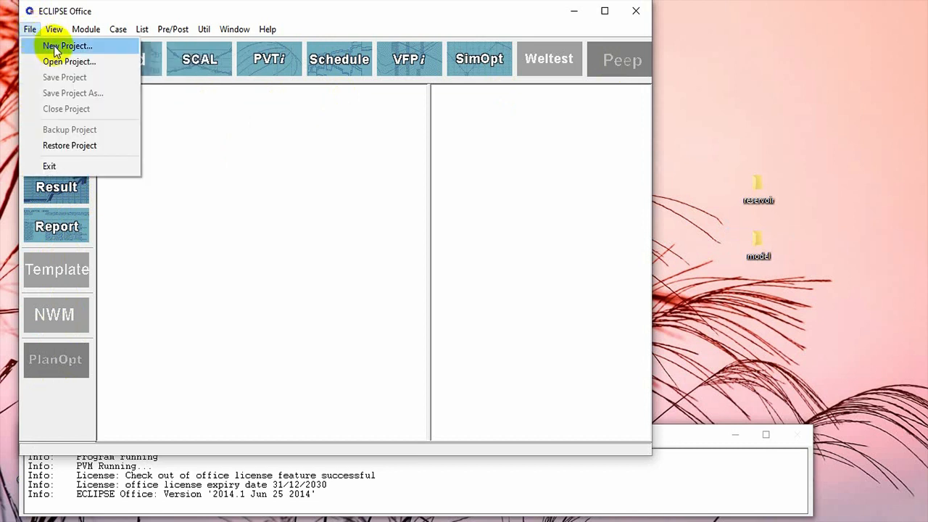
{"action": "left_click", "coordinate": [53, 46]}
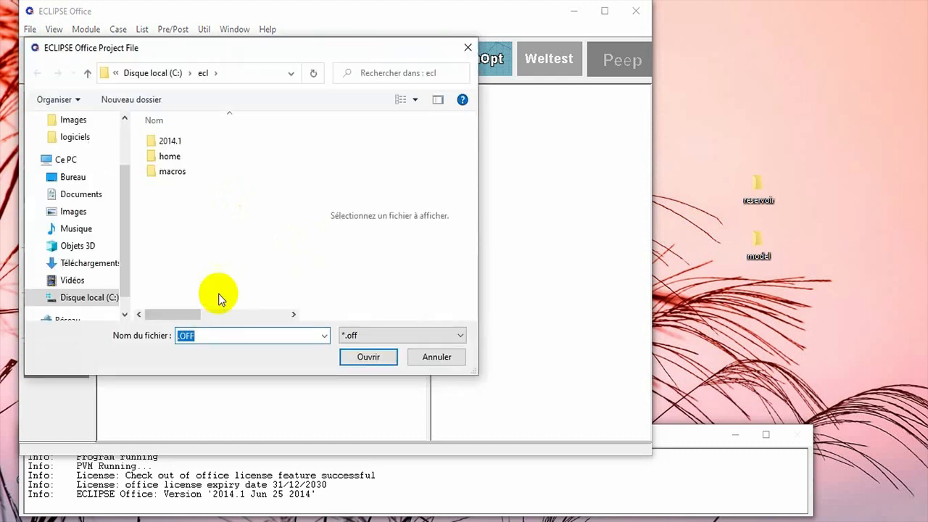
{"action": "left_click", "coordinate": [74, 178]}
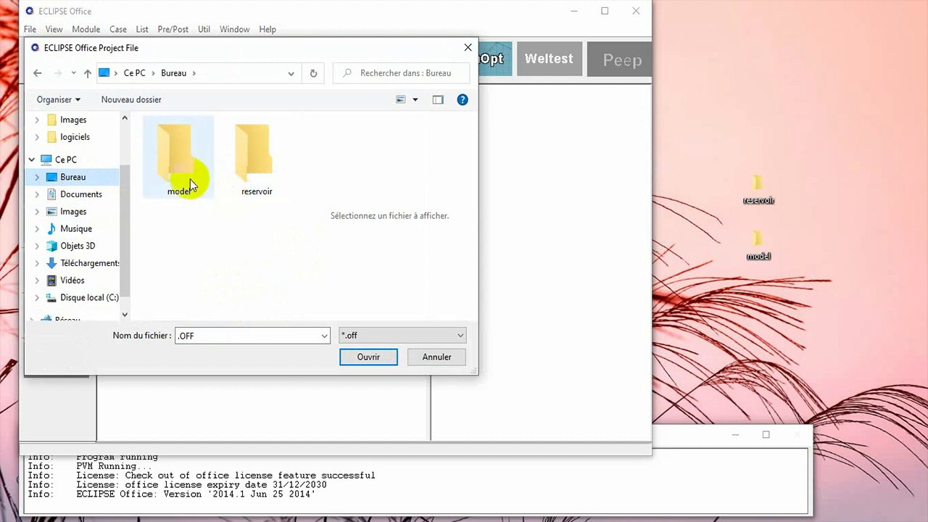
{"action": "double_click", "coordinate": [191, 184]}
Name the project file "reservoir" and create the project.
{"action": "left_click", "coordinate": [214, 335]}
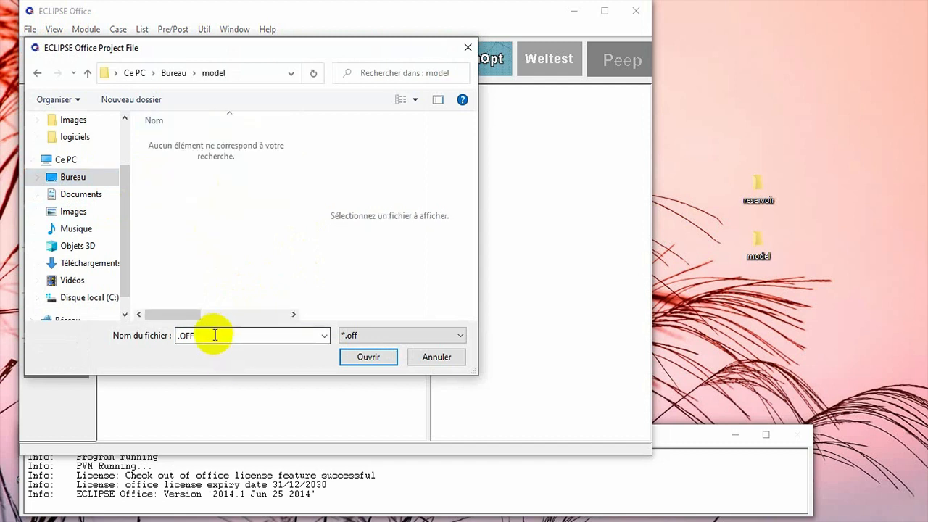
{"action": "key", "text": "ctrl+a"}
{"action": "key", "text": "BackSpace"}
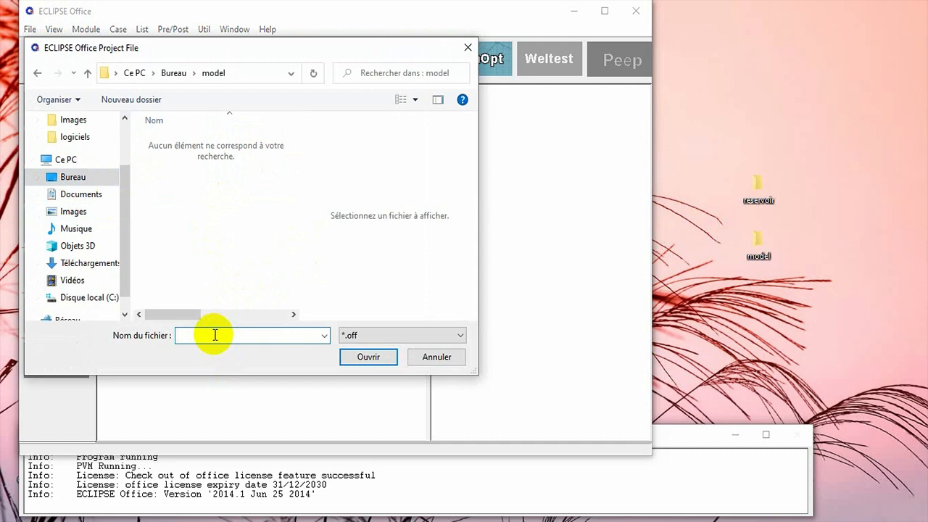
{"action": "type", "text": "re"}
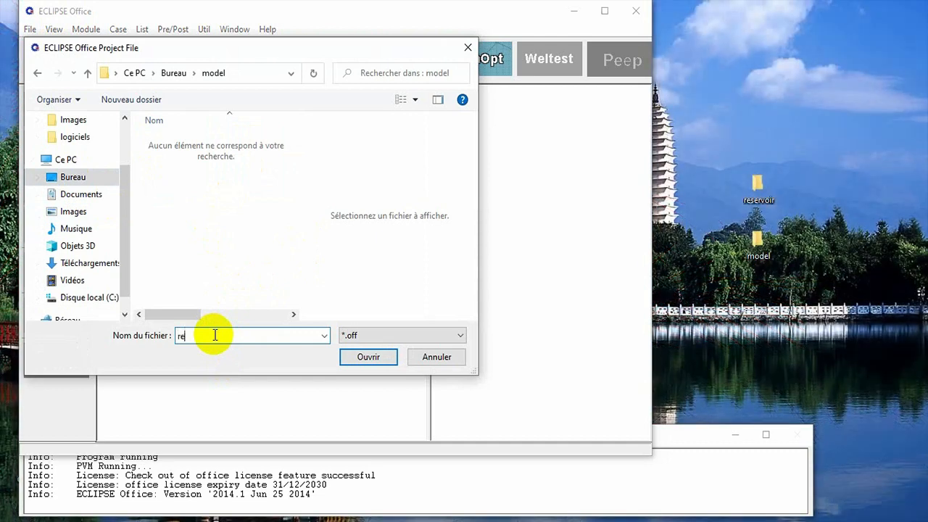
{"action": "type", "text": "e"}
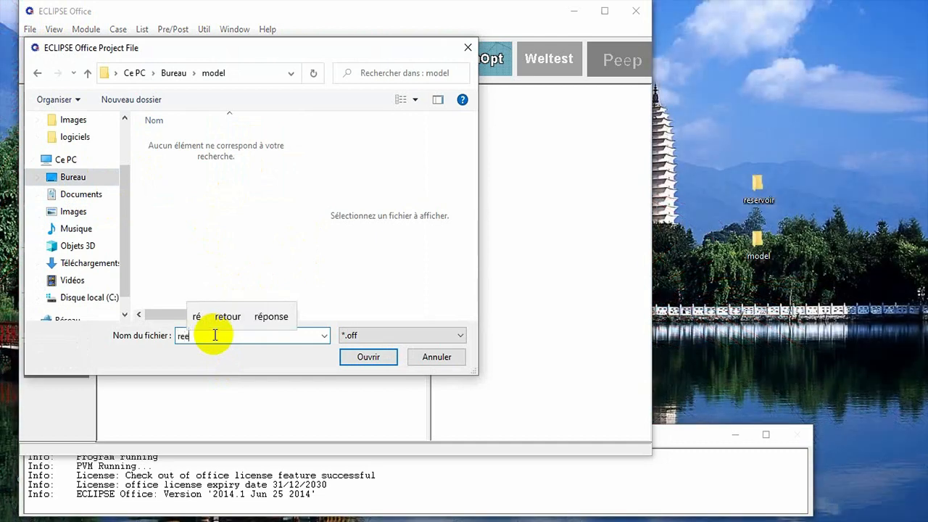
{"action": "type", "text": "r"}
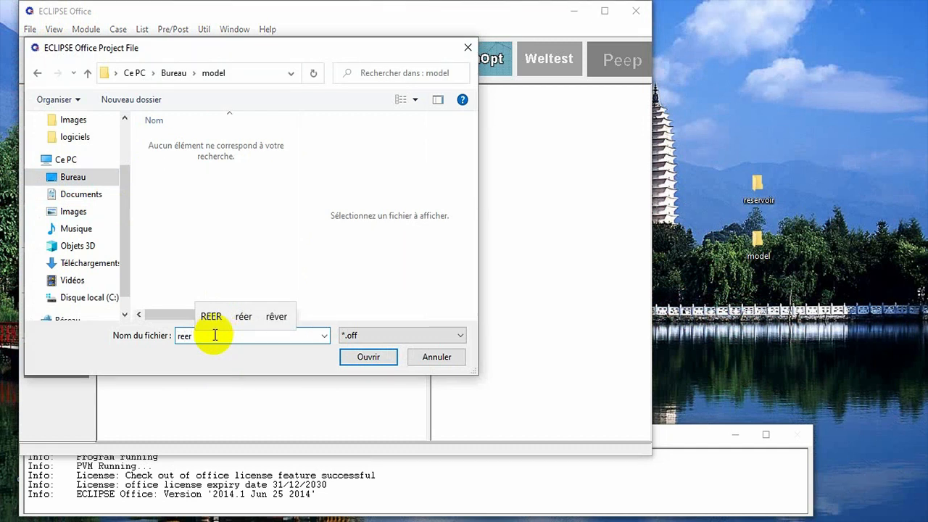
{"action": "key", "text": "BackSpace"}
{"action": "key", "text": "BackSpace"}
{"action": "type", "text": "servoir"}
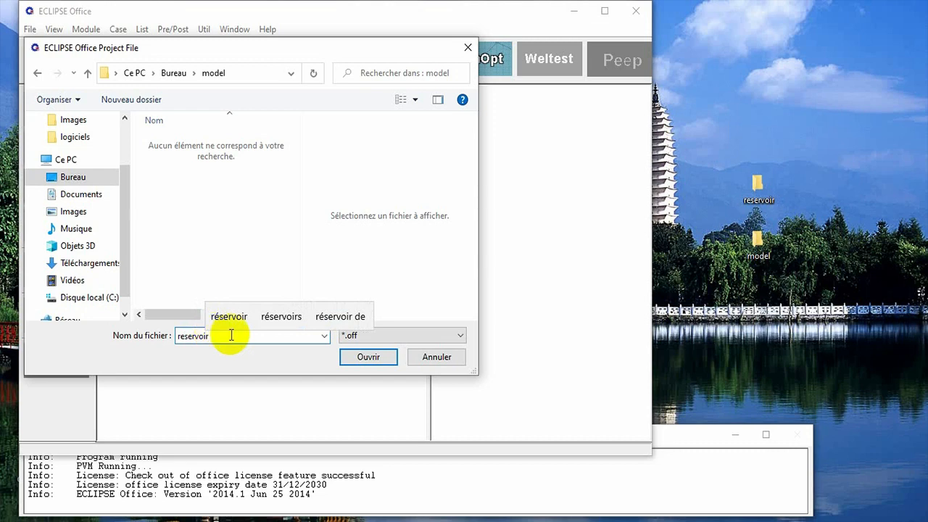
{"action": "left_click", "coordinate": [355, 357]}
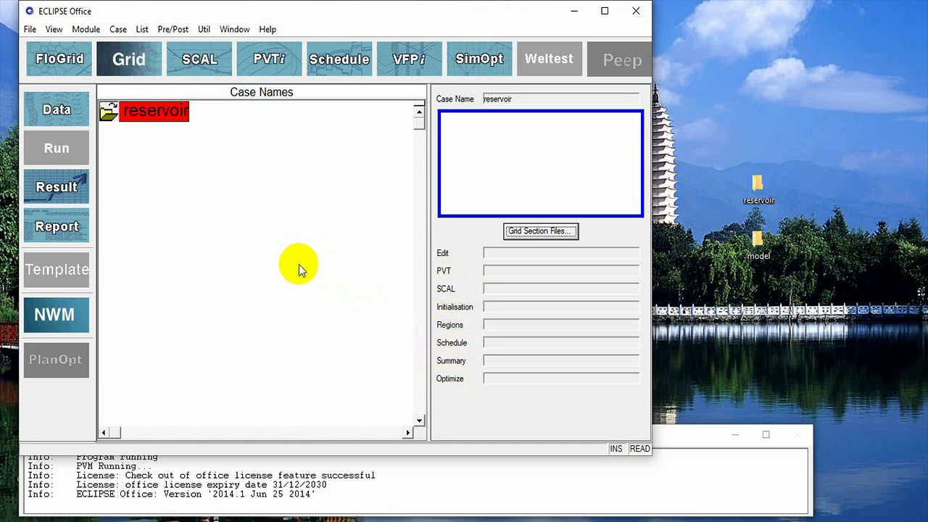
Open the Case Definition section of the project's data manager and maximise its window.
{"action": "left_click", "coordinate": [63, 117]}
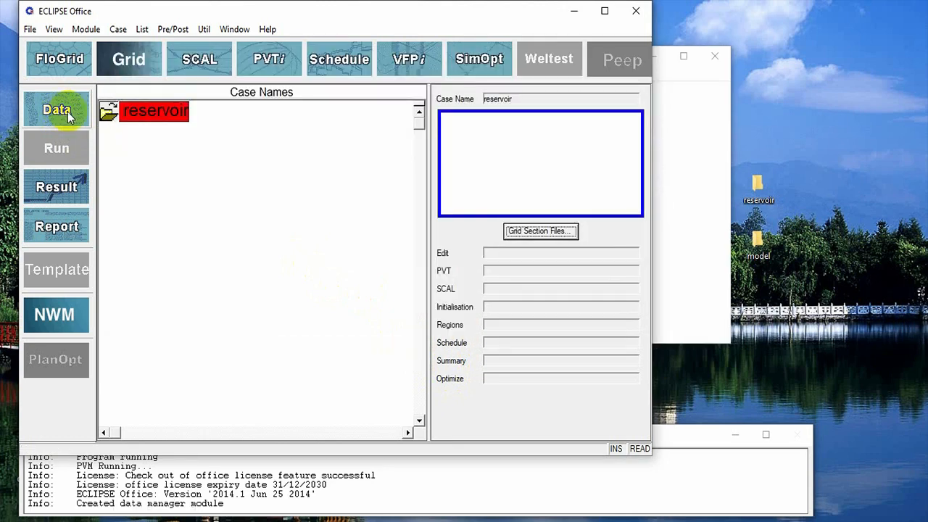
{"action": "left_click", "coordinate": [667, 261]}
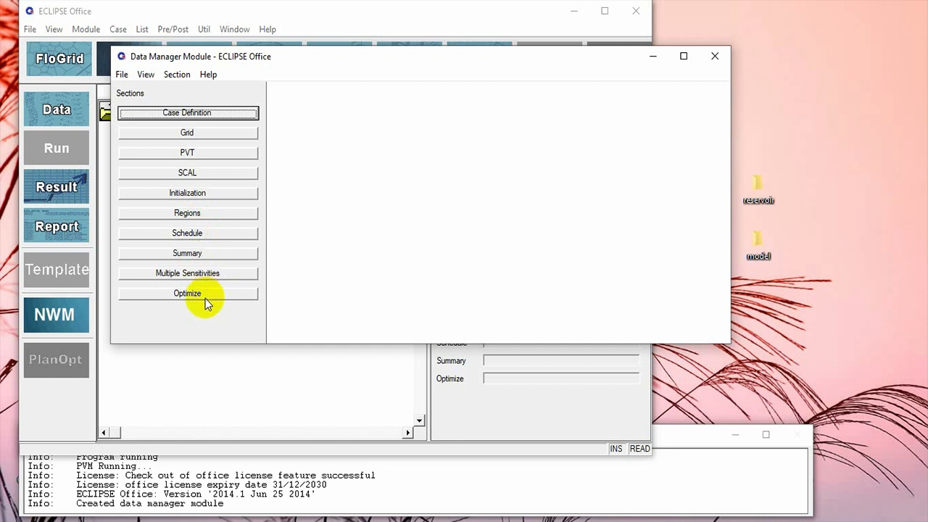
{"action": "left_click", "coordinate": [190, 114]}
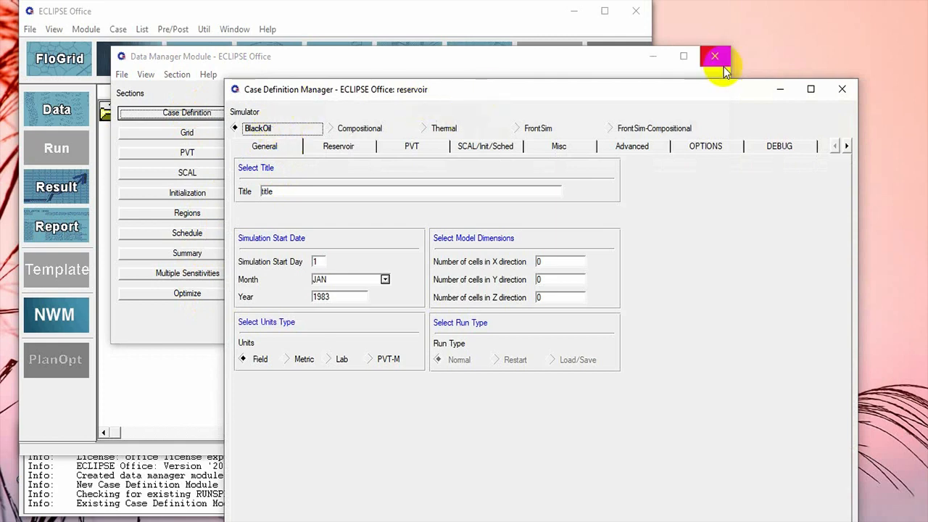
{"action": "left_click", "coordinate": [810, 88]}
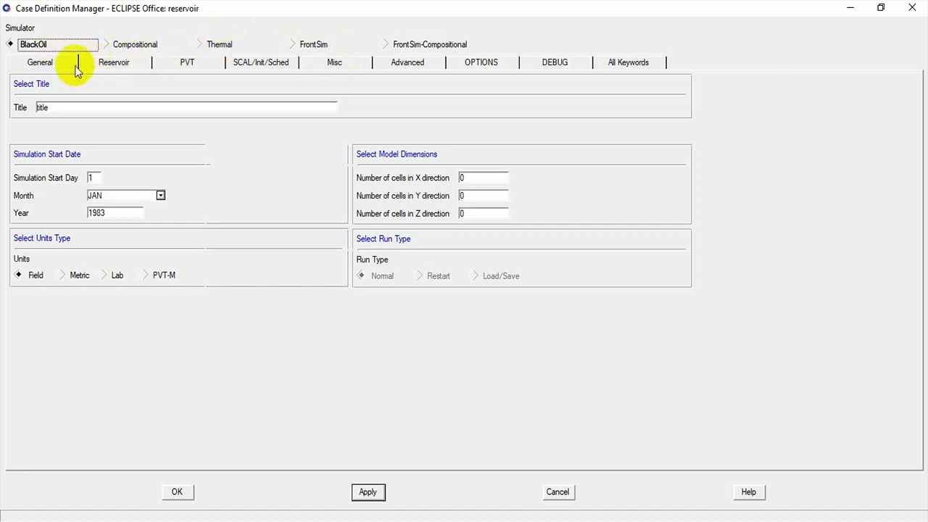
Replace the case title with "model".
{"action": "left_click", "coordinate": [60, 109]}
{"action": "key", "text": "BackSpace"}
{"action": "key", "text": "BackSpace"}
{"action": "key", "text": "BackSpace"}
{"action": "key", "text": "BackSpace"}
{"action": "key", "text": "BackSpace"}
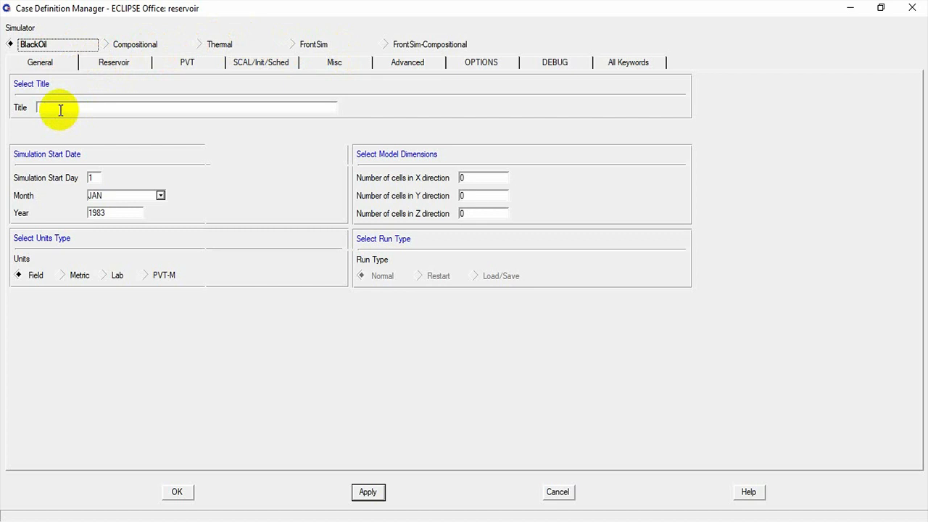
{"action": "type", "text": "model"}
Set the simulation start date to 3 OCT 2022 and choose Metric units for the case.
{"action": "left_click", "coordinate": [95, 178]}
{"action": "key", "text": "BackSpace"}
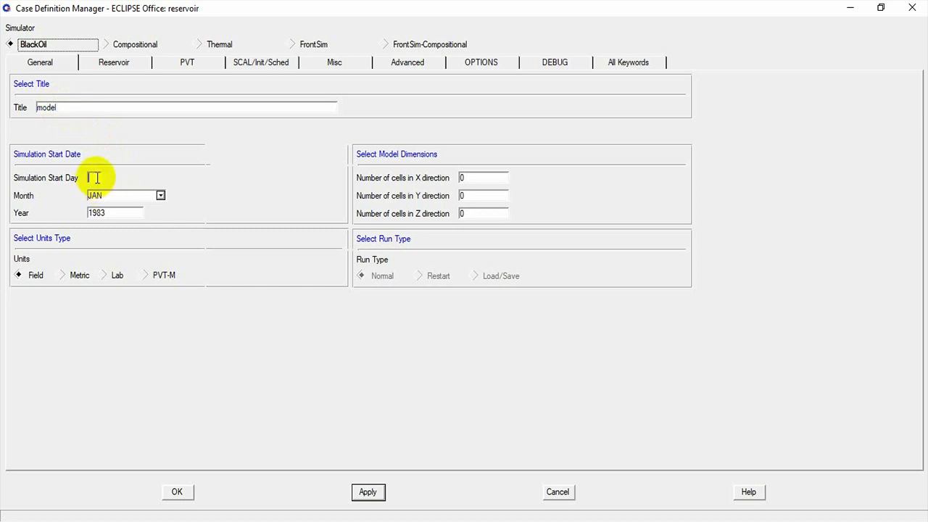
{"action": "type", "text": "3"}
{"action": "left_click", "coordinate": [109, 195]}
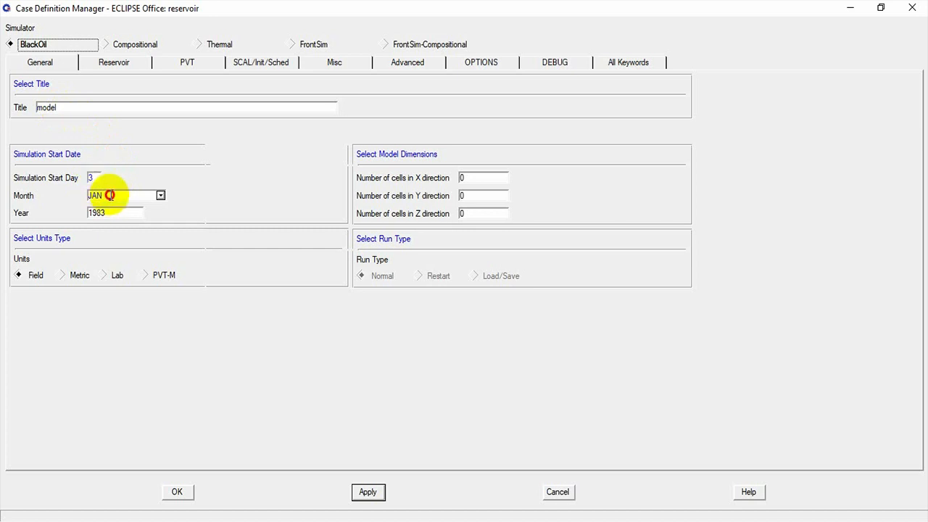
{"action": "left_click", "coordinate": [160, 196]}
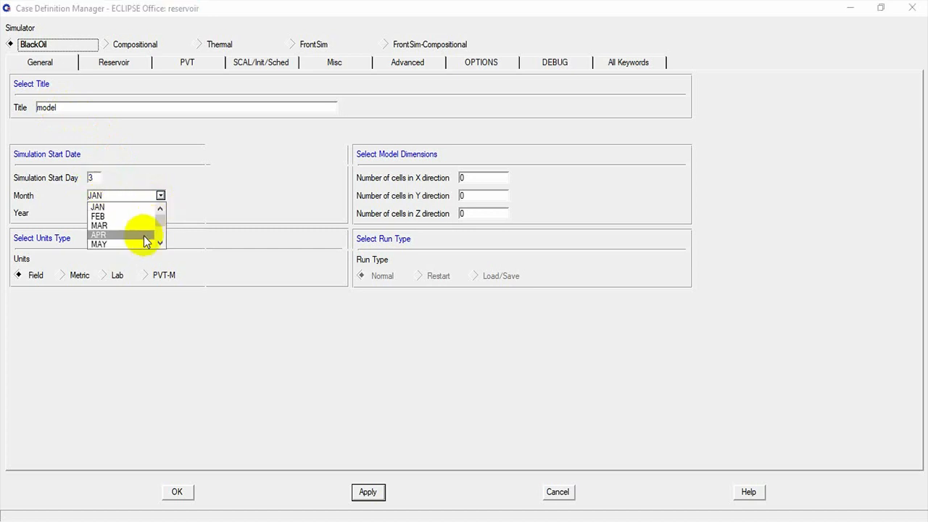
{"action": "left_click_drag", "start_coordinate": [162, 225], "coordinate": [162, 233]}
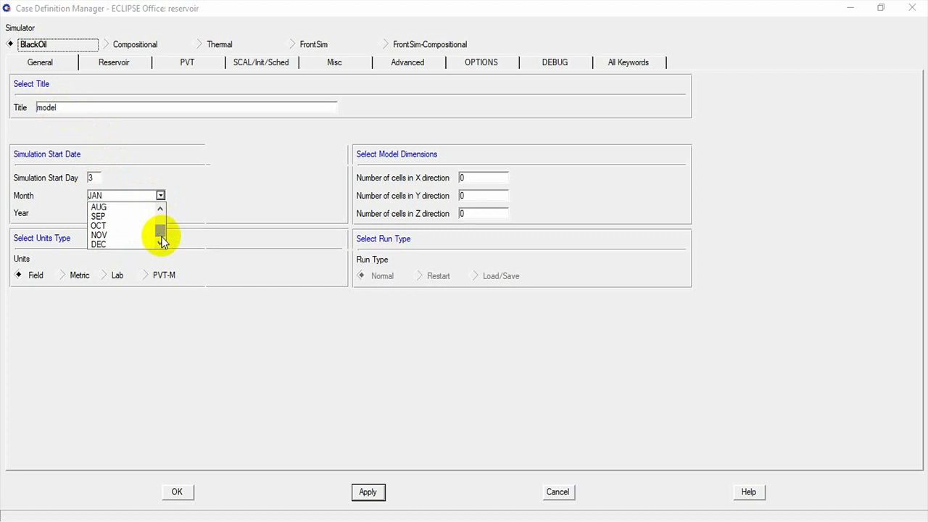
{"action": "left_click", "coordinate": [102, 225]}
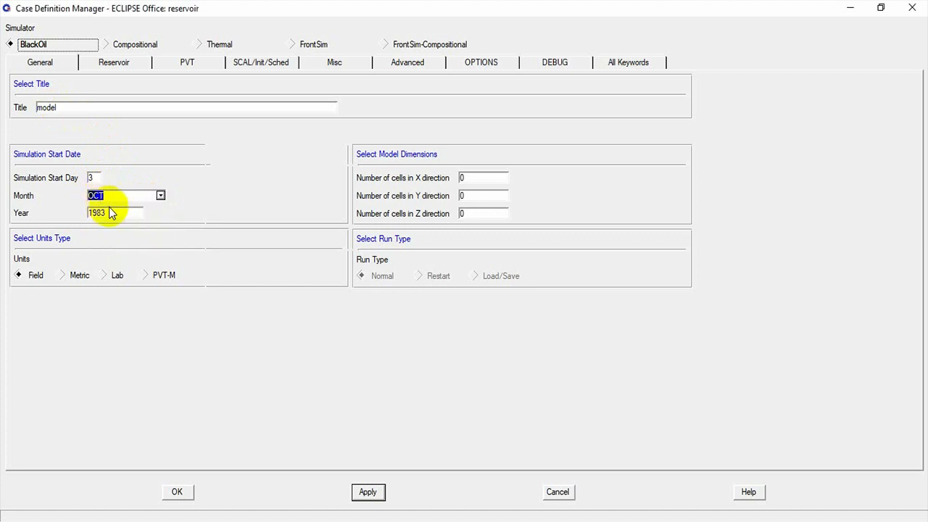
{"action": "left_click", "coordinate": [110, 212]}
{"action": "type", "text": "2022"}
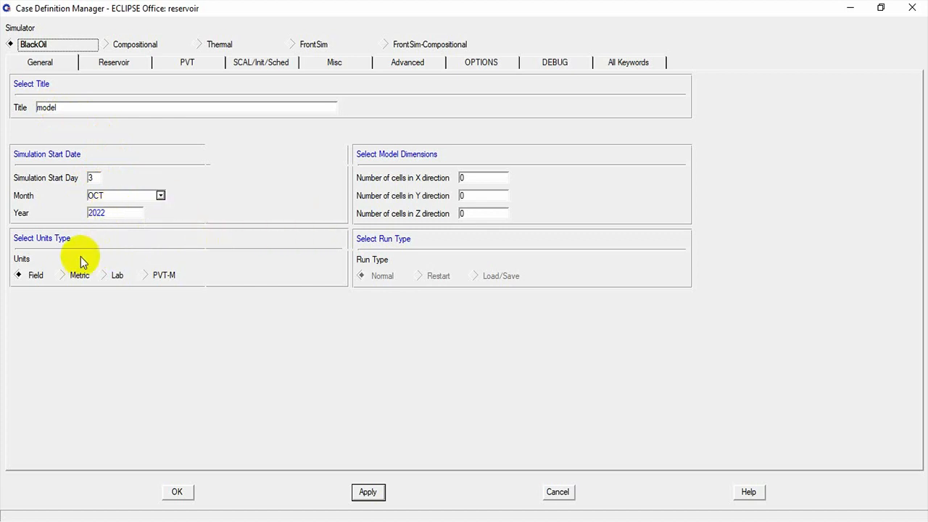
{"action": "left_click", "coordinate": [61, 275]}
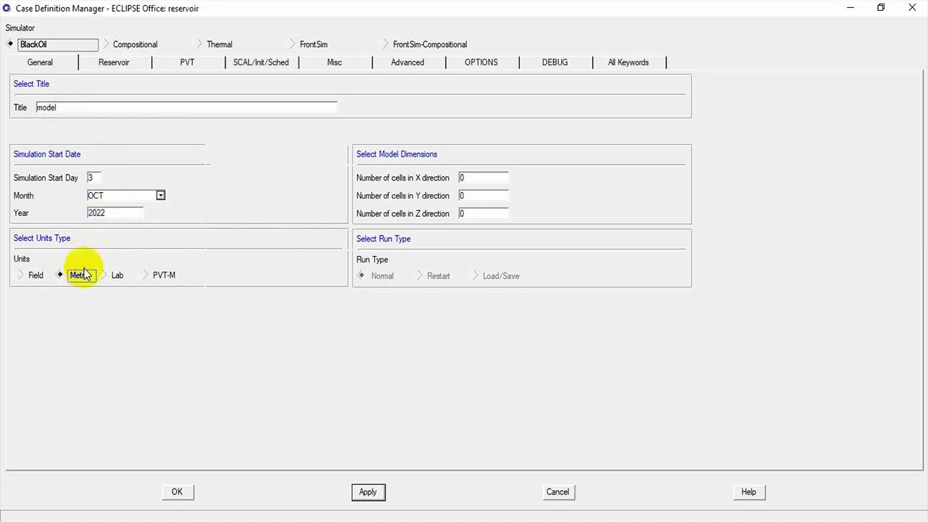
Set the model dimensions to 25 cells in X, 25 cells in Y and 1 cell in Z.
{"action": "left_click", "coordinate": [476, 178]}
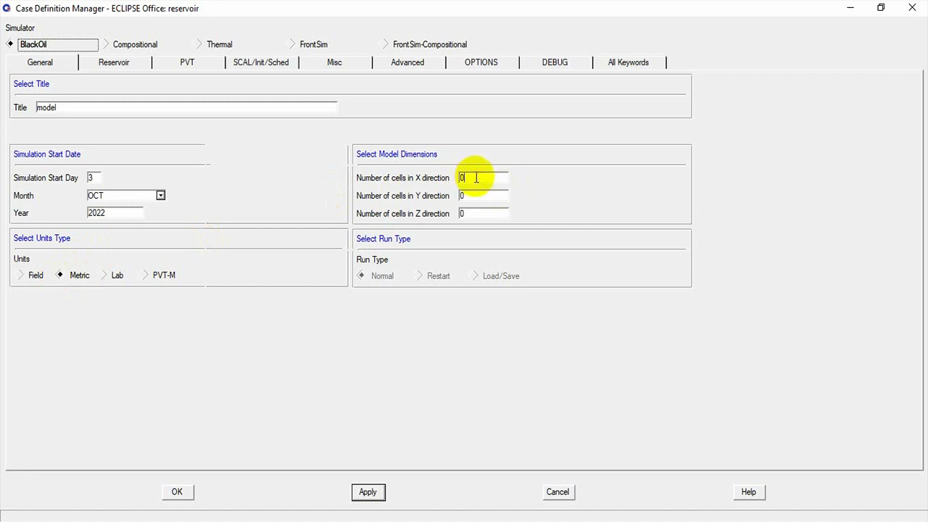
{"action": "key", "text": "BackSpace"}
{"action": "type", "text": "25"}
{"action": "left_click", "coordinate": [468, 195]}
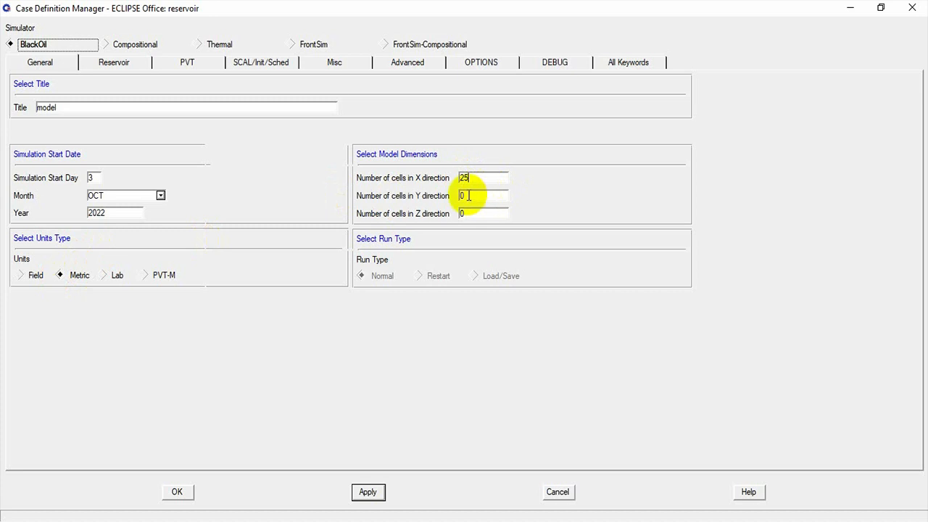
{"action": "key", "text": "BackSpace"}
{"action": "type", "text": "25"}
{"action": "left_click", "coordinate": [473, 213]}
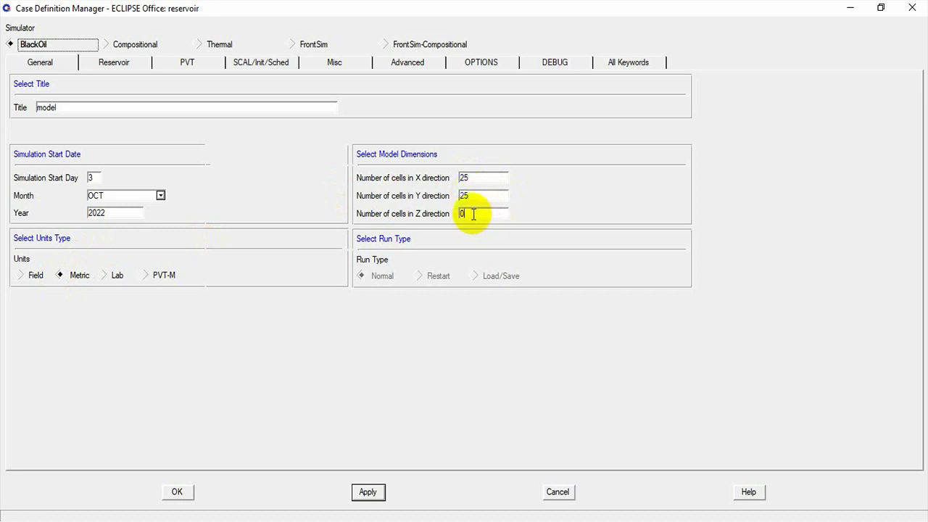
{"action": "key", "text": "BackSpace"}
{"action": "type", "text": "1"}
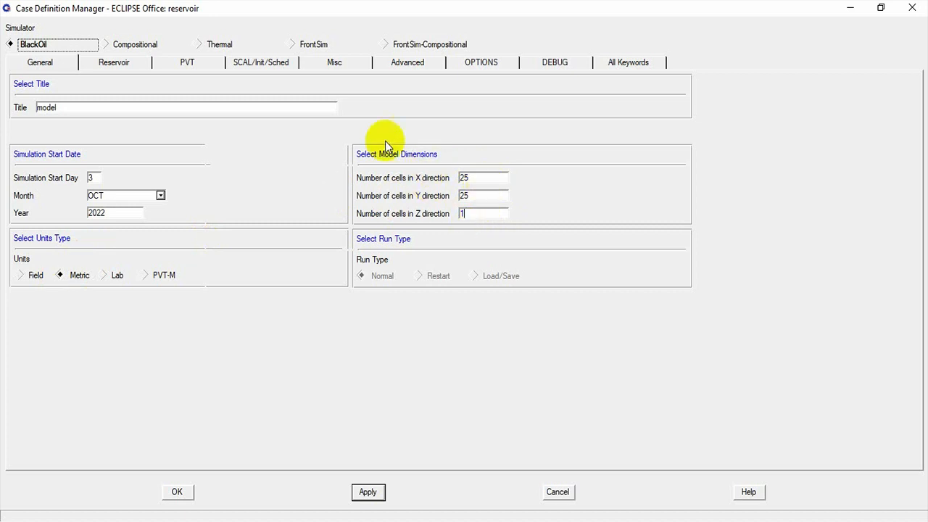
In the reservoir settings, enable Rock Compaction, choose a Cartesian grid with BlockCentred geometry, and apply the settings.
{"action": "left_click", "coordinate": [107, 64]}
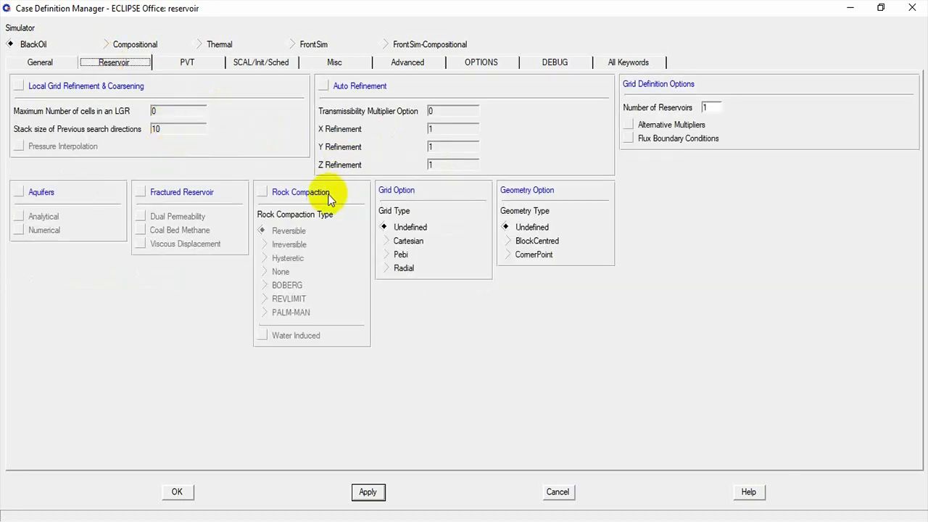
{"action": "left_click", "coordinate": [263, 192]}
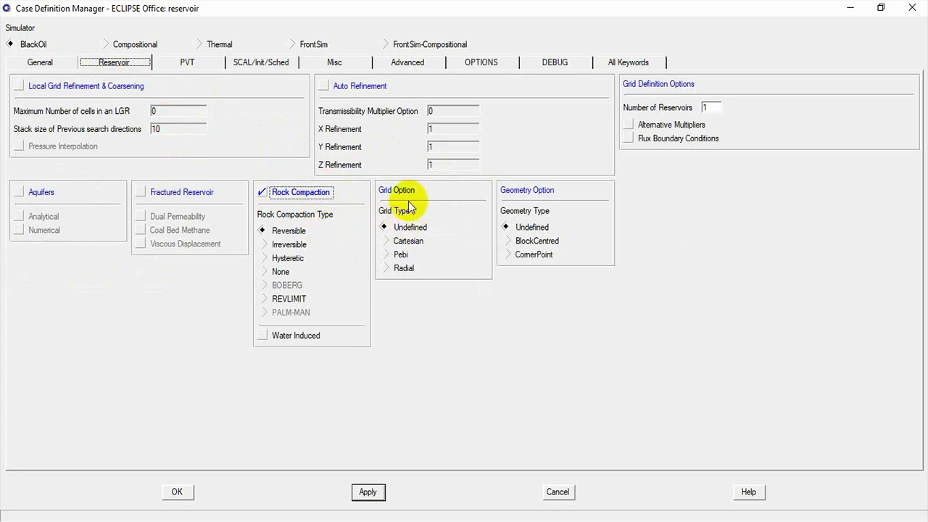
{"action": "left_click", "coordinate": [389, 242]}
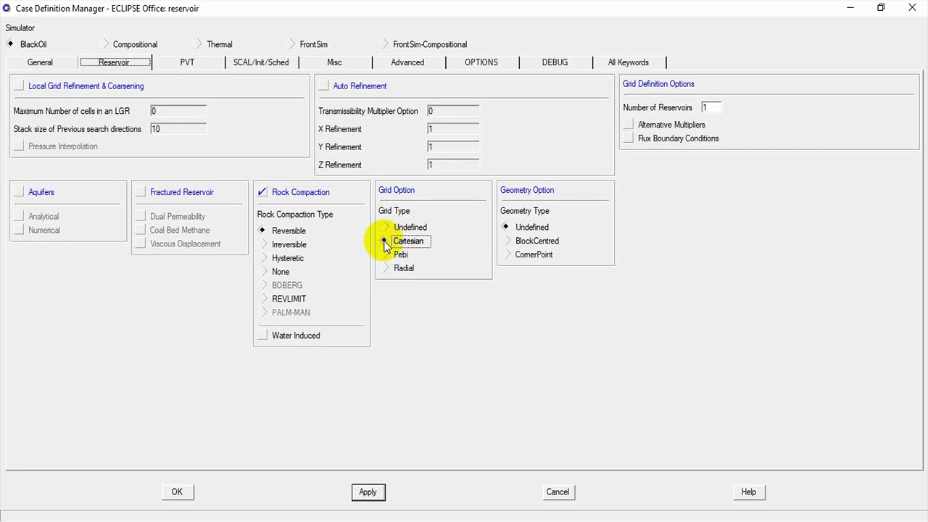
{"action": "left_click", "coordinate": [508, 242]}
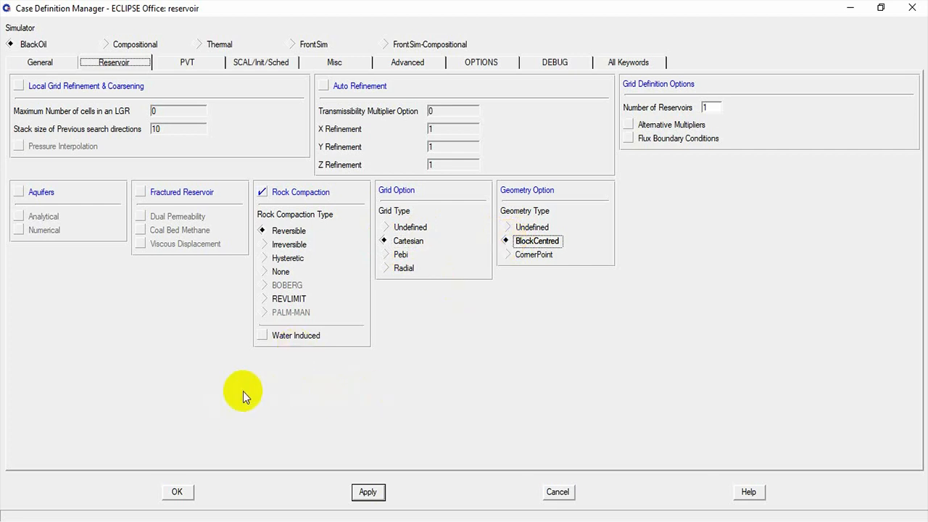
{"action": "left_click", "coordinate": [367, 492]}
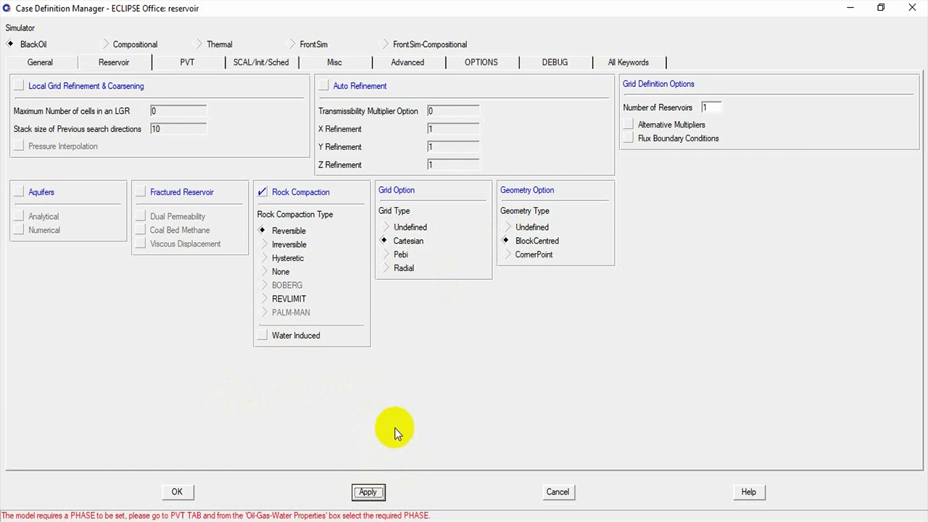
Enable the Water and Oil phases in the PVT settings, apply them and close the case definition.
{"action": "left_click", "coordinate": [186, 63]}
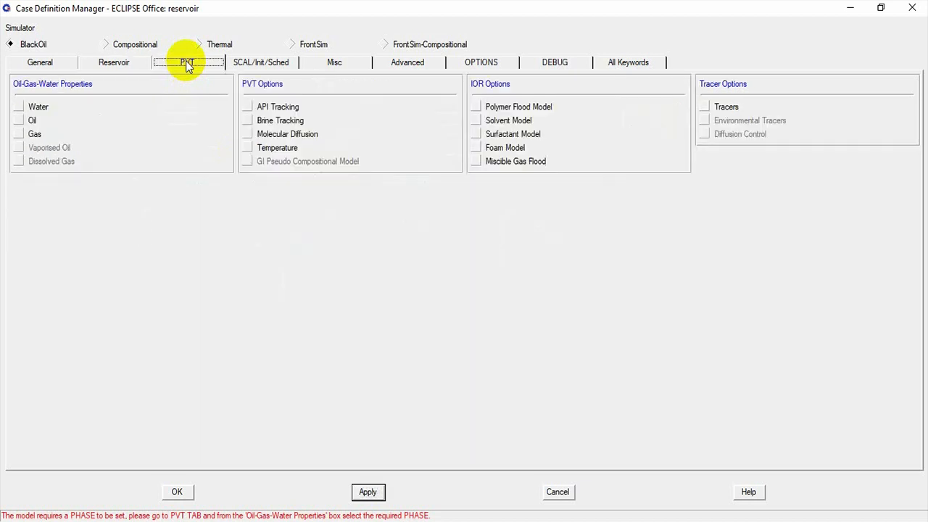
{"action": "left_click", "coordinate": [19, 107]}
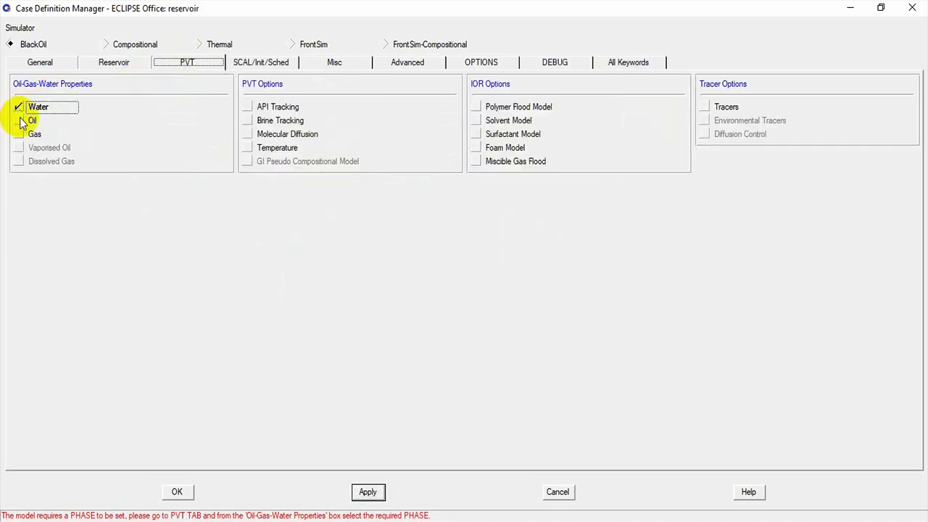
{"action": "left_click", "coordinate": [19, 121]}
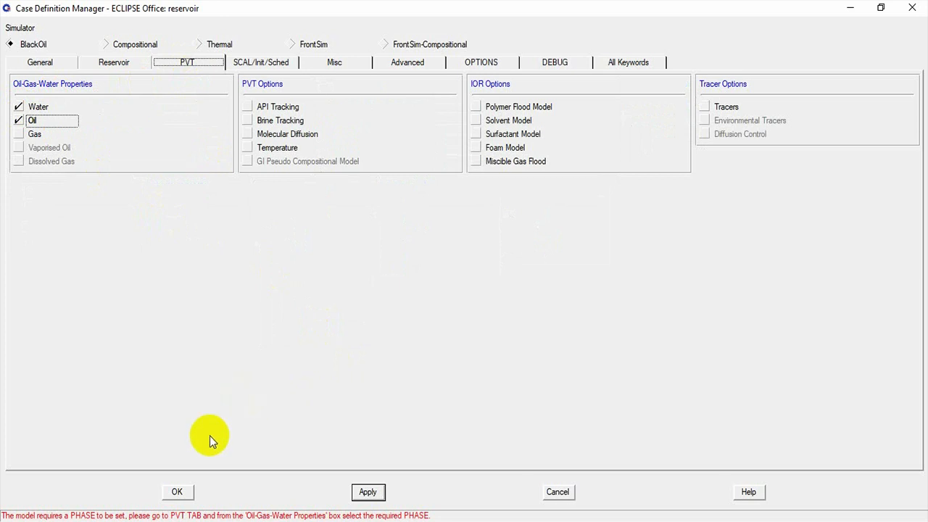
{"action": "left_click", "coordinate": [366, 493]}
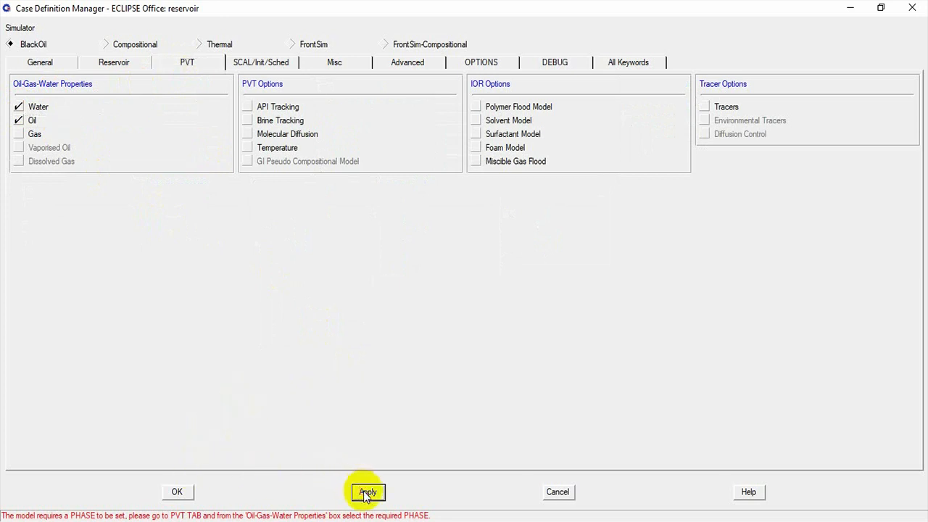
{"action": "left_click", "coordinate": [177, 492]}
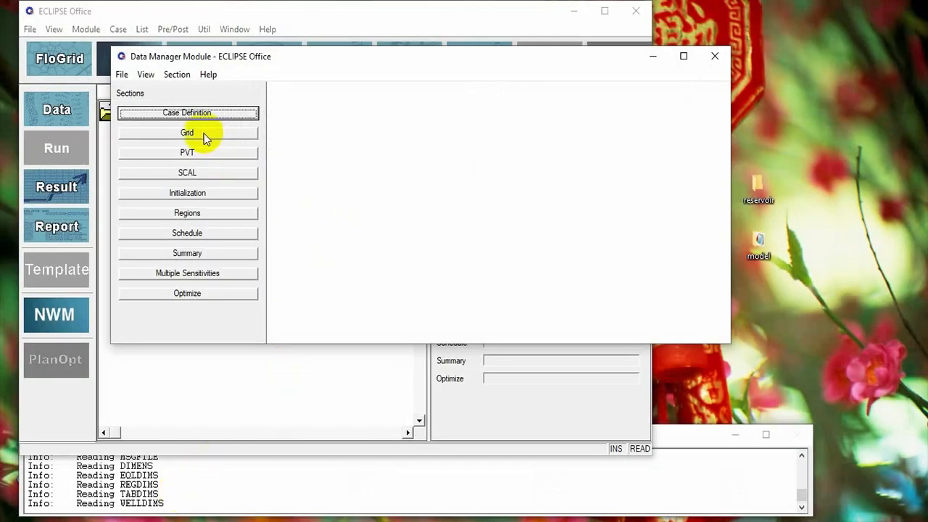
Open the GRID keywords of the data manager's Grid section and select the Geometry keyword type.
{"action": "left_click", "coordinate": [201, 134]}
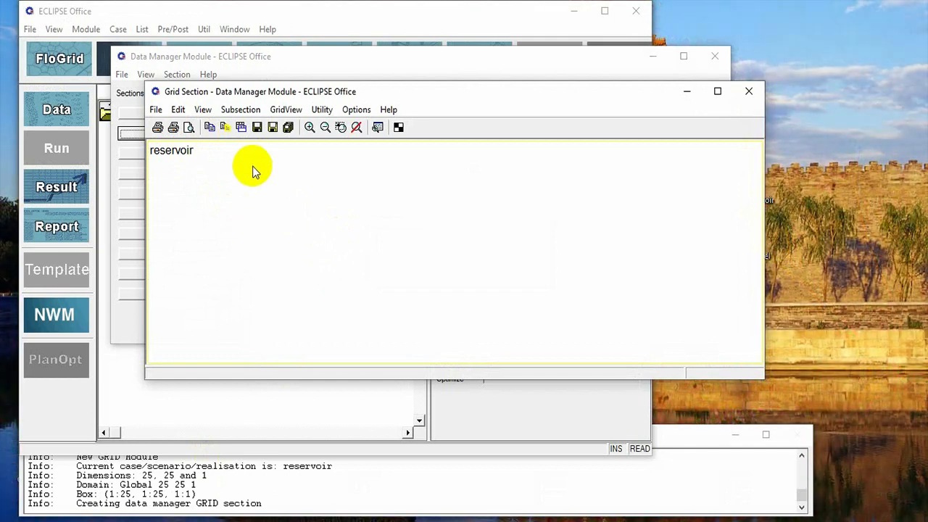
{"action": "left_click", "coordinate": [241, 111]}
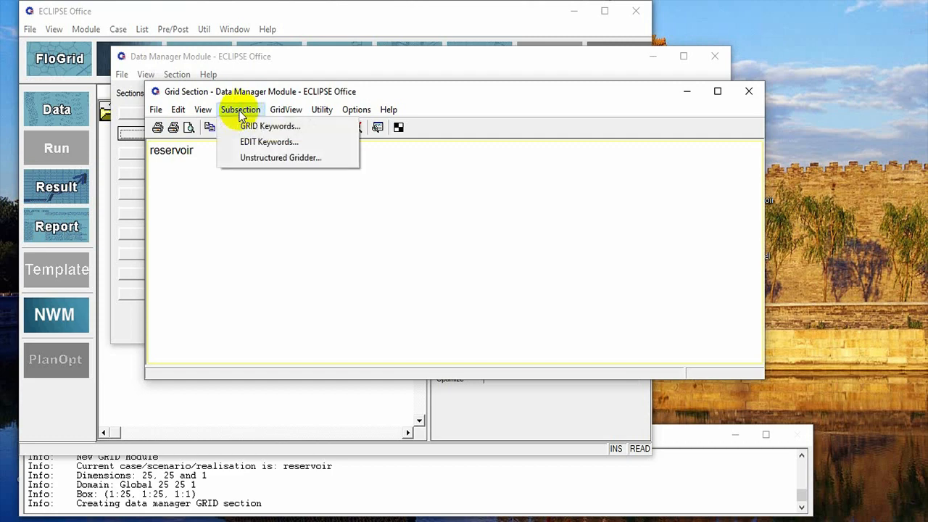
{"action": "left_click", "coordinate": [250, 126]}
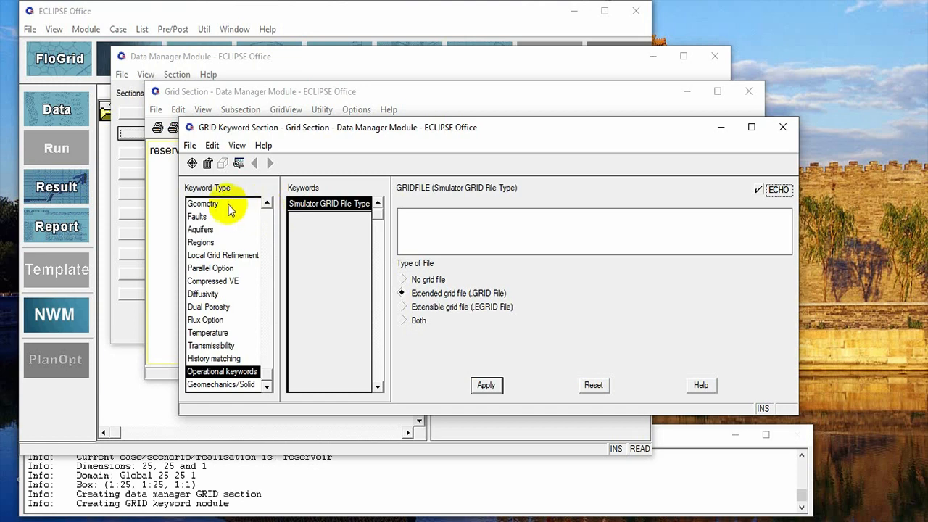
{"action": "left_click", "coordinate": [267, 204]}
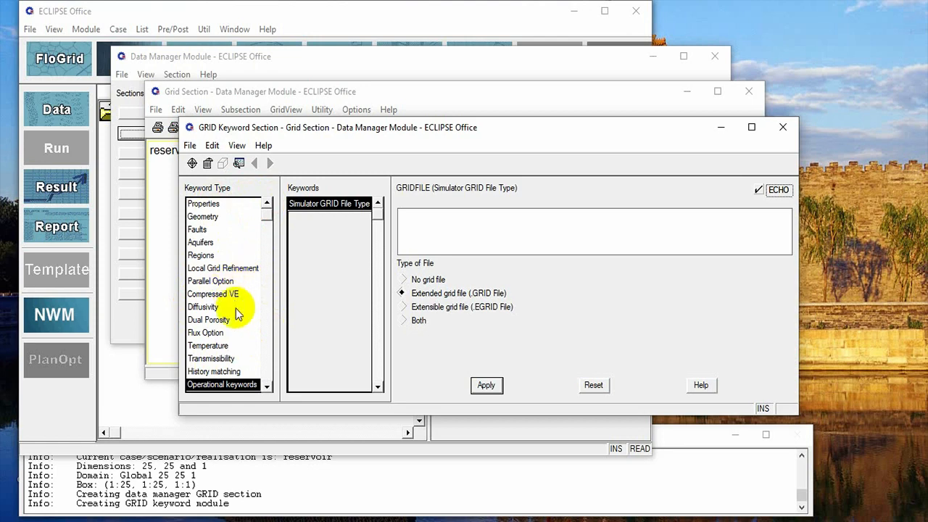
{"action": "left_click", "coordinate": [215, 219]}
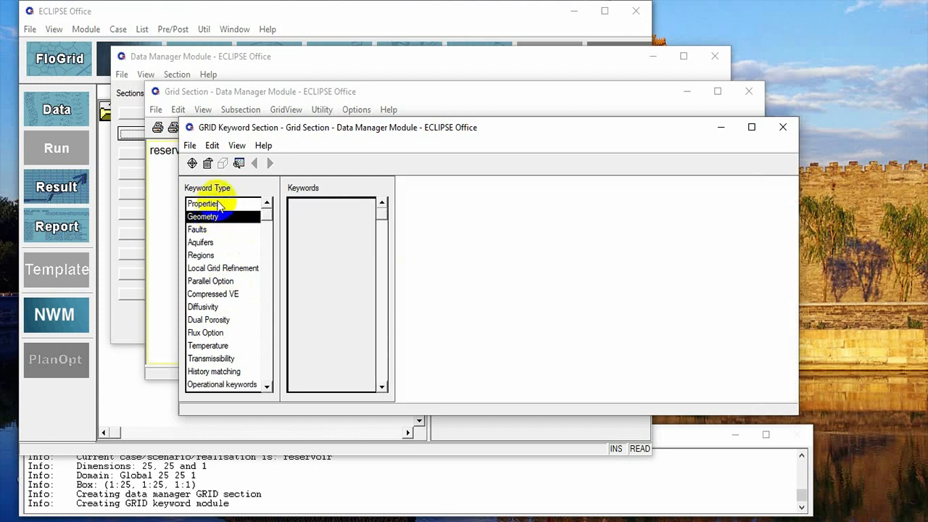
Add the X Grid Block Sizes keyword and use box manipulation to set it to 20 m for the whole grid.
{"action": "left_click", "coordinate": [192, 164]}
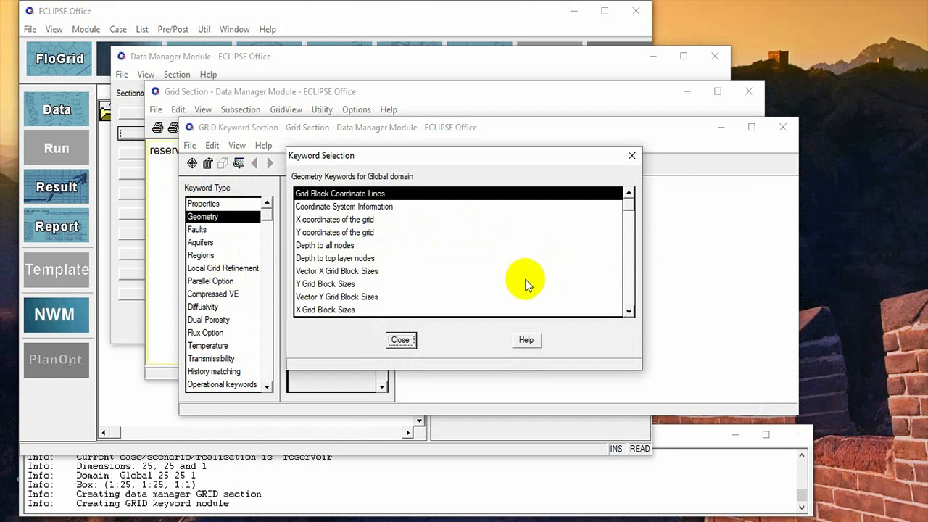
{"action": "double_click", "coordinate": [330, 312]}
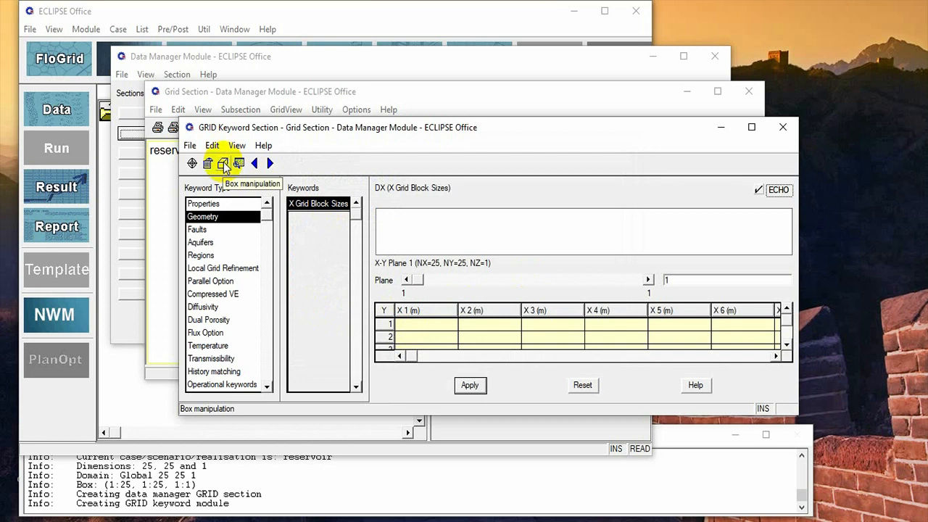
{"action": "left_click", "coordinate": [224, 165]}
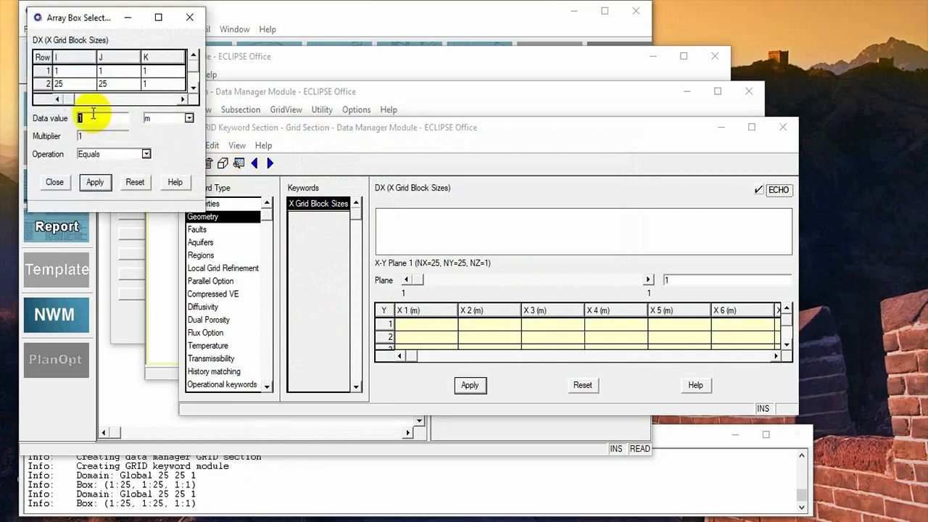
{"action": "key", "text": "BackSpace"}
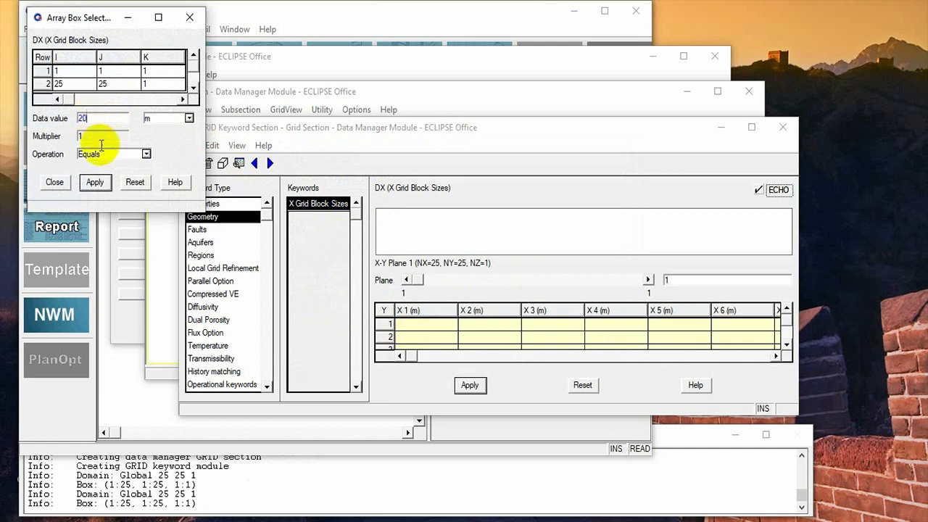
{"action": "left_click", "coordinate": [95, 183]}
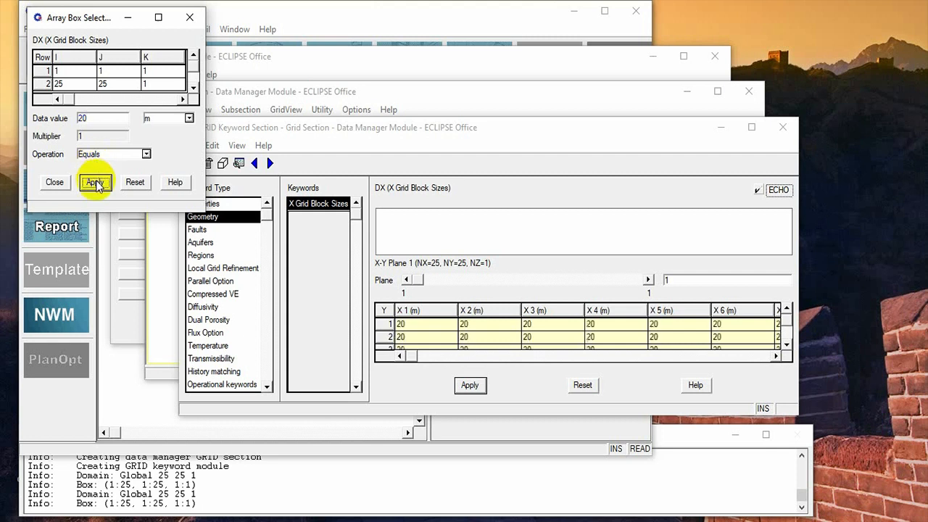
{"action": "left_click", "coordinate": [57, 183]}
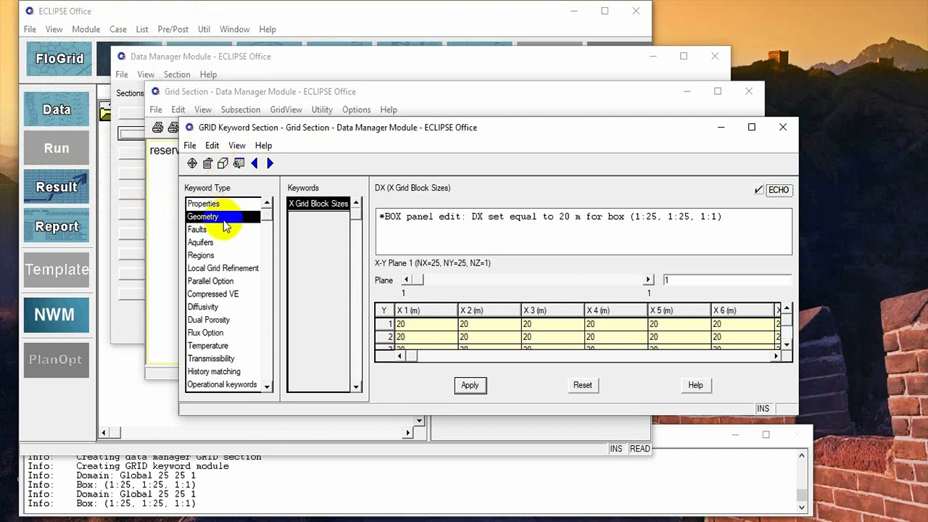
Add the Y Grid Block Sizes geometry keyword and use box manipulation to set it to 20 m for the whole grid.
{"action": "left_click", "coordinate": [191, 163]}
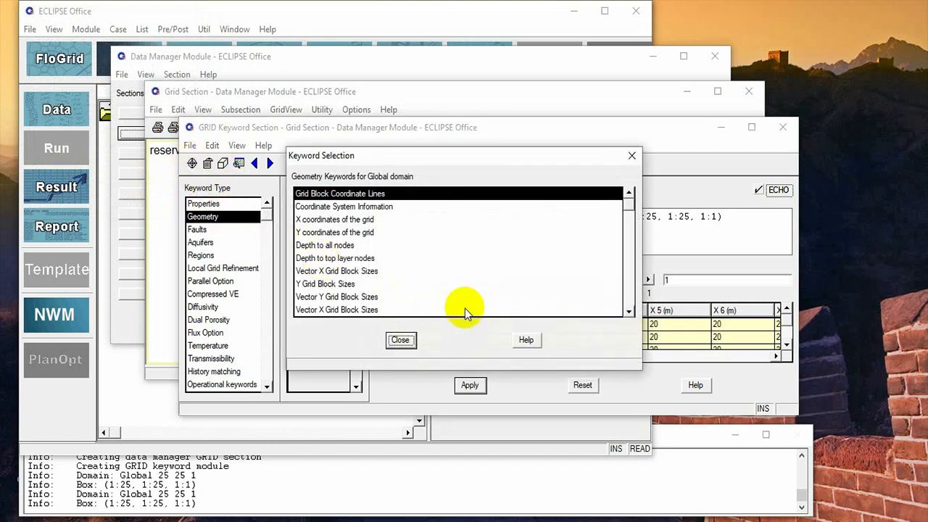
{"action": "left_click", "coordinate": [339, 285]}
{"action": "double_click", "coordinate": [340, 285]}
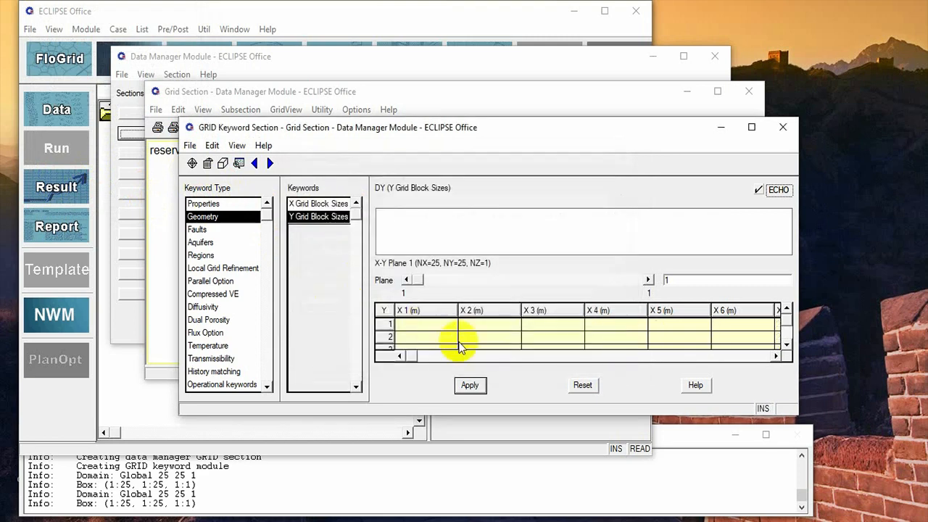
{"action": "left_click", "coordinate": [223, 164]}
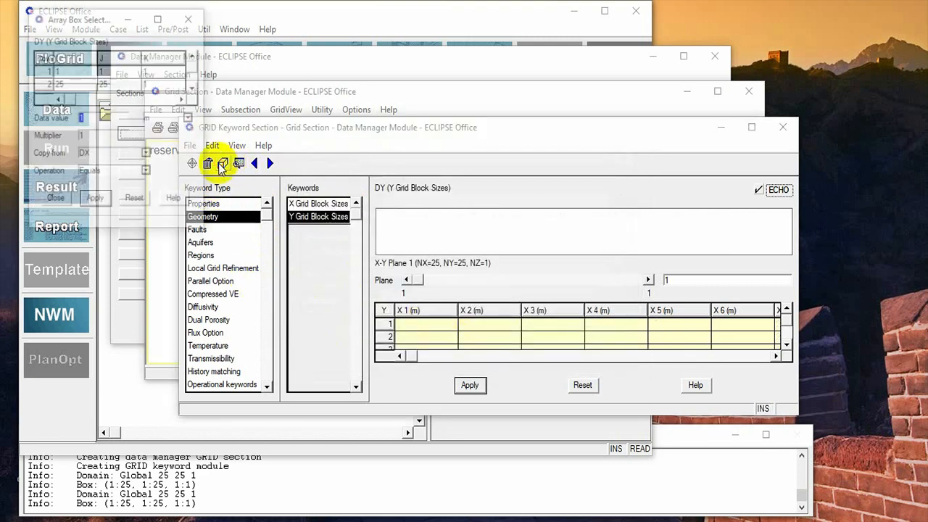
{"action": "left_click", "coordinate": [92, 120]}
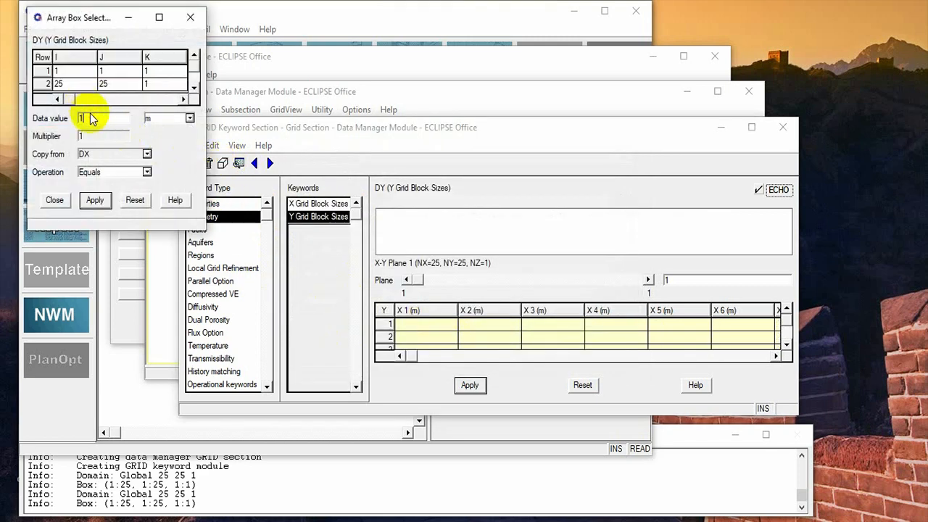
{"action": "type", "text": "20"}
{"action": "left_click", "coordinate": [95, 200]}
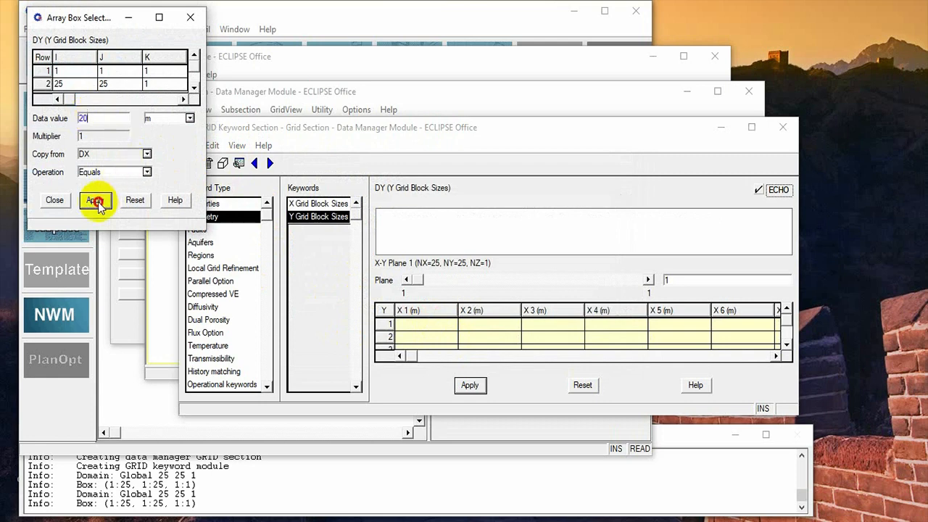
{"action": "left_click", "coordinate": [56, 200]}
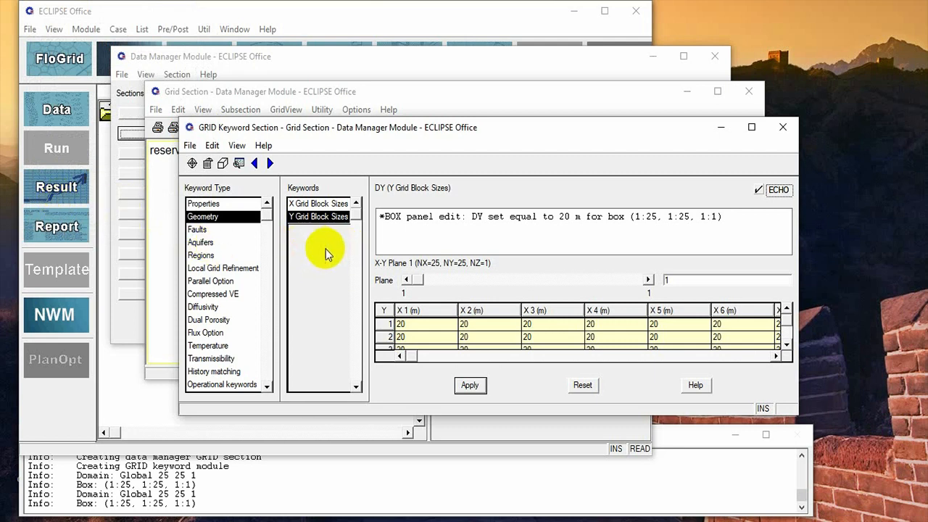
Check the reservoir diagram on the PowerPoint project slide and switch back to the GRID Keyword Section in ECLIPSE Office.
{"action": "left_click", "coordinate": [316, 231]}
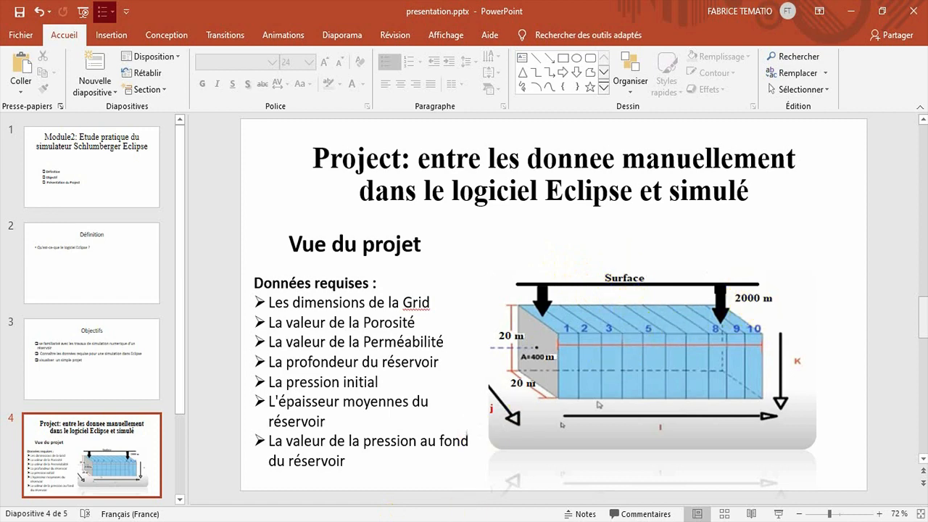
{"action": "key", "text": "alt+Tab"}
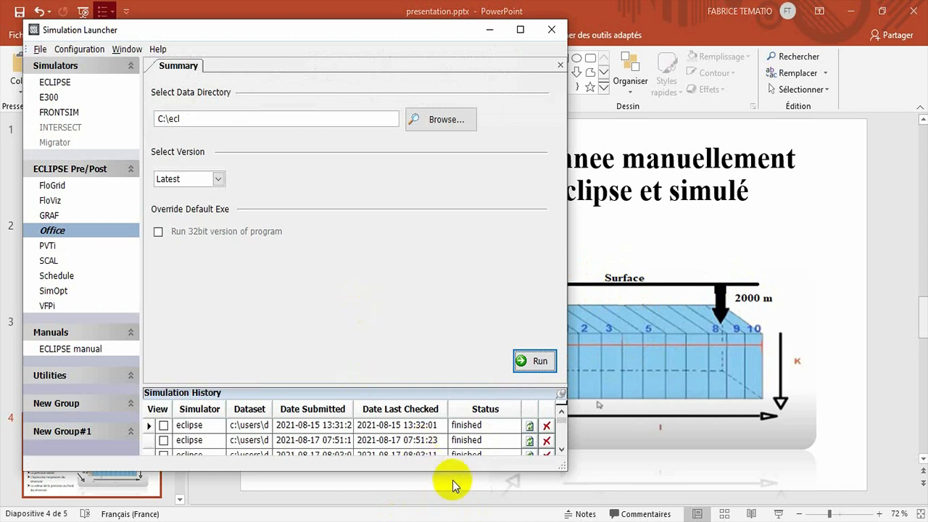
{"action": "left_click", "coordinate": [463, 518]}
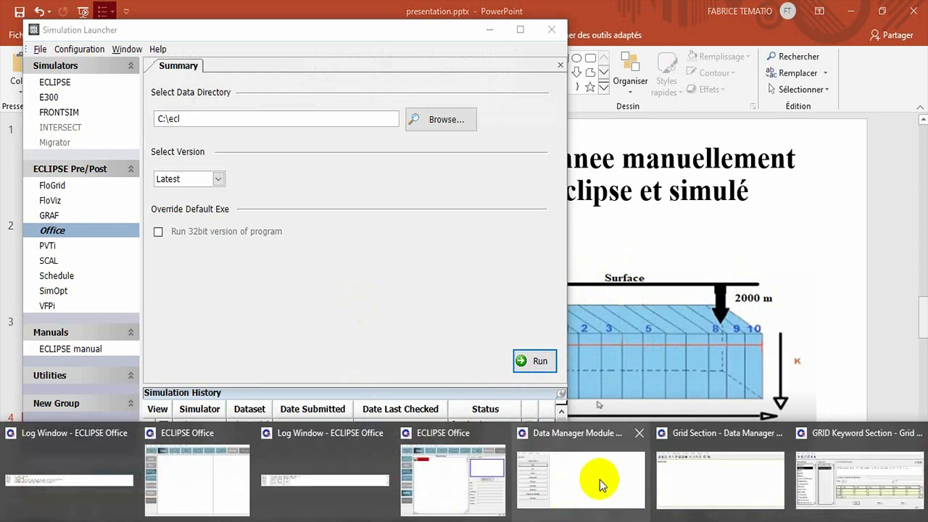
{"action": "left_click", "coordinate": [843, 483]}
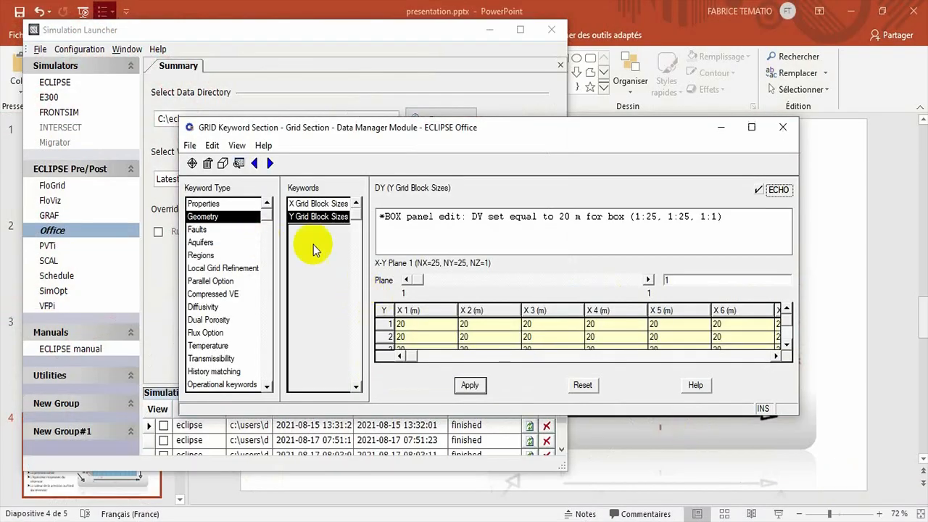
Find the Depths of Top Faces keyword among the geometry keywords and add it to the grid section.
{"action": "left_click", "coordinate": [192, 164]}
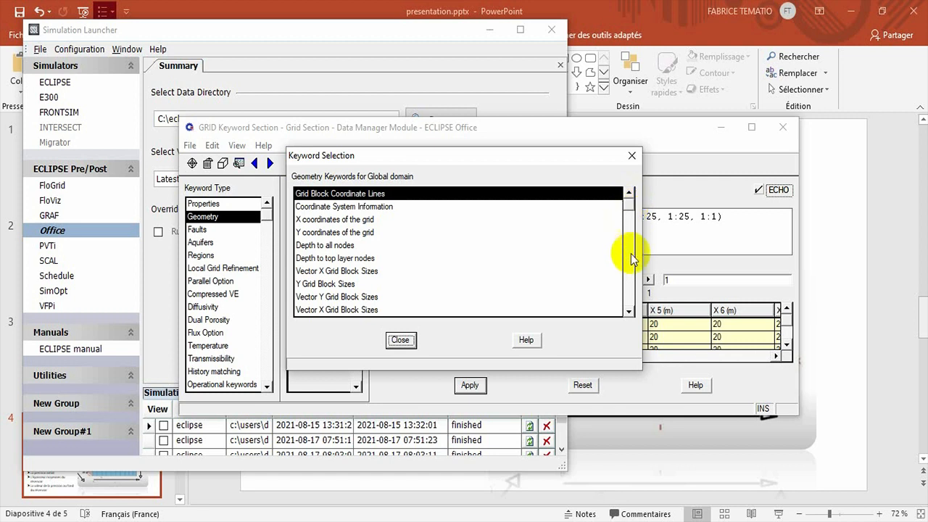
{"action": "left_click", "coordinate": [627, 311]}
{"action": "left_click", "coordinate": [628, 312]}
{"action": "left_click", "coordinate": [628, 311]}
{"action": "left_click", "coordinate": [627, 312]}
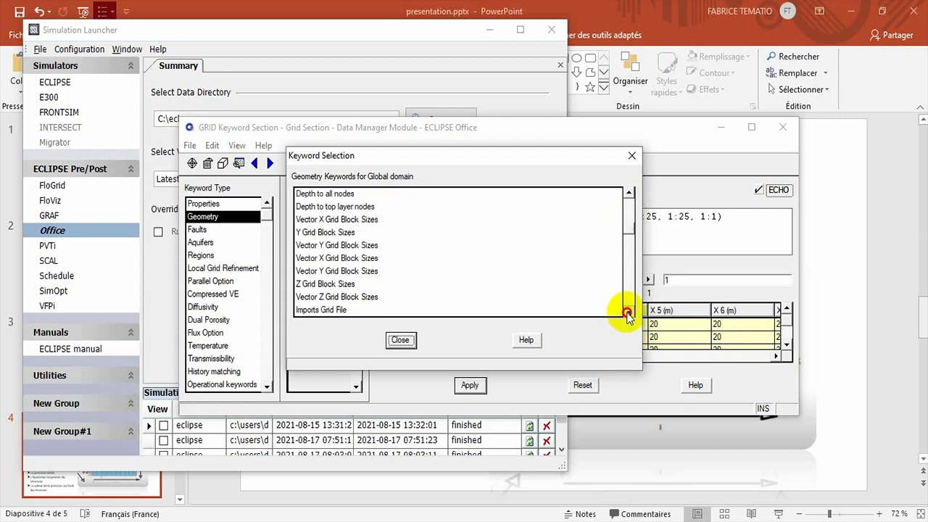
{"action": "left_click", "coordinate": [627, 311]}
{"action": "left_click", "coordinate": [628, 312]}
{"action": "left_click", "coordinate": [628, 311]}
{"action": "left_click", "coordinate": [628, 311]}
{"action": "left_click", "coordinate": [628, 312]}
{"action": "left_click", "coordinate": [627, 312]}
{"action": "left_click", "coordinate": [628, 311]}
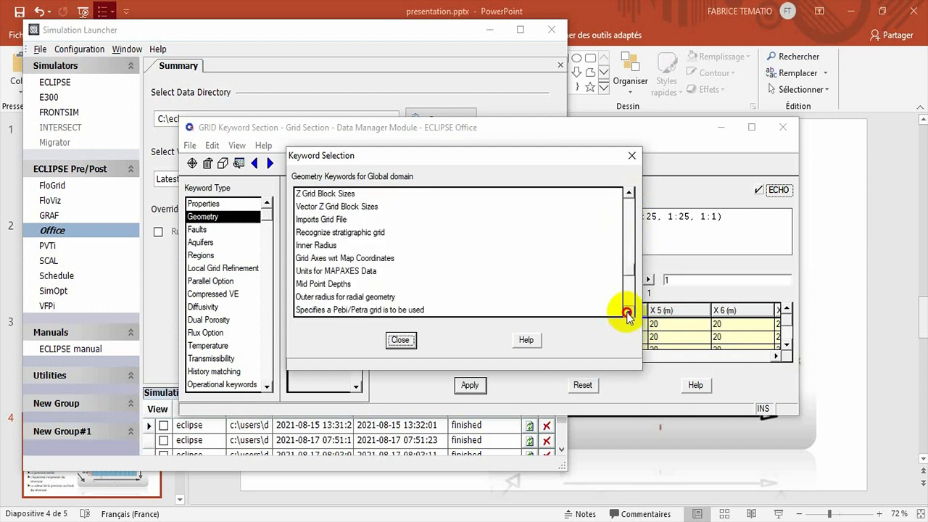
{"action": "left_click", "coordinate": [628, 312]}
{"action": "left_click", "coordinate": [627, 312]}
{"action": "left_click", "coordinate": [628, 311]}
{"action": "left_click", "coordinate": [628, 312]}
{"action": "left_click", "coordinate": [628, 312]}
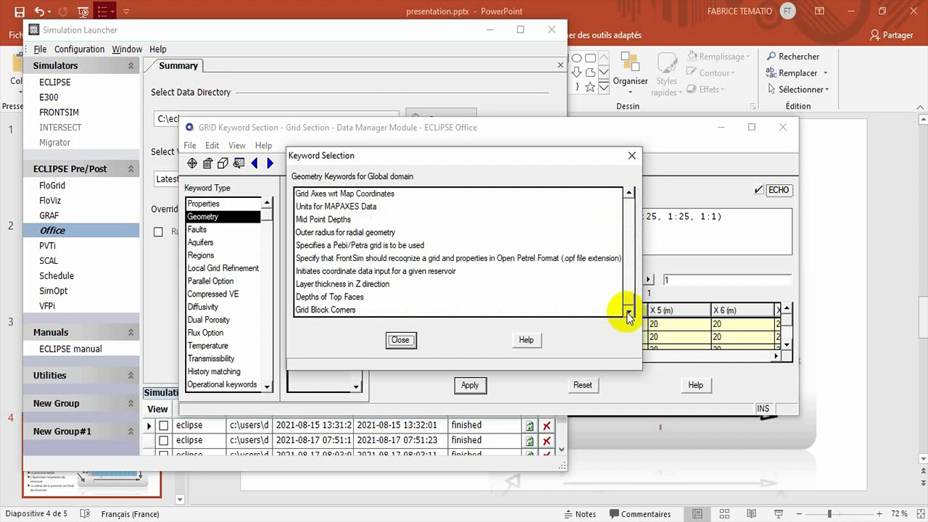
{"action": "double_click", "coordinate": [327, 298]}
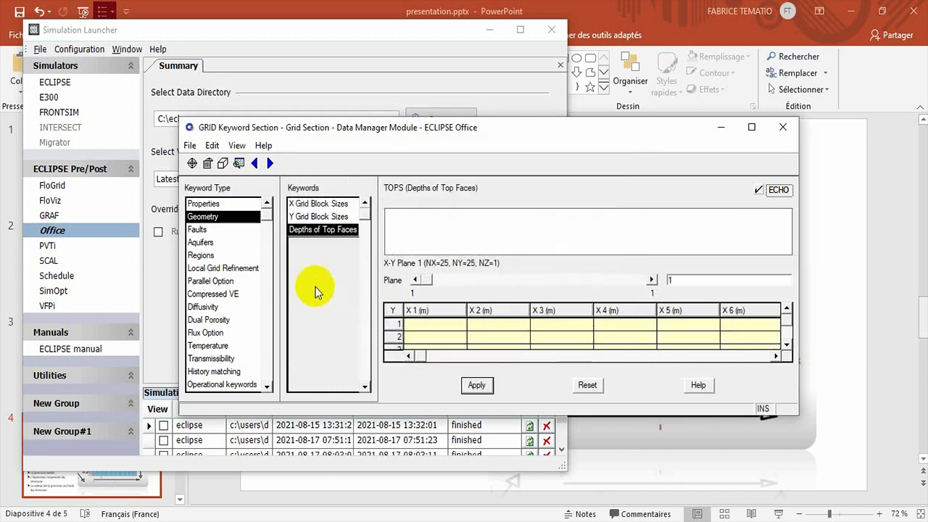
Use box manipulation to set the depths of the top faces to 2000 m for the whole grid.
{"action": "left_click", "coordinate": [222, 165]}
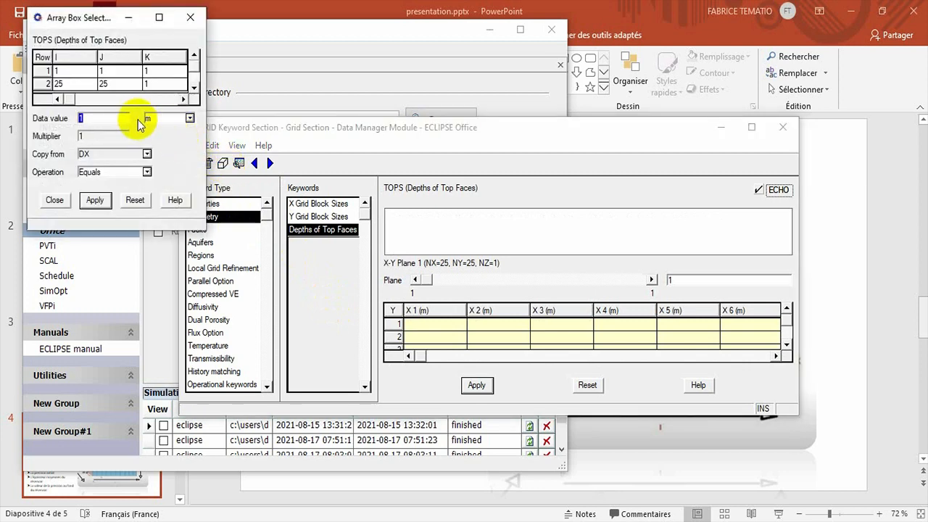
{"action": "left_click", "coordinate": [94, 118]}
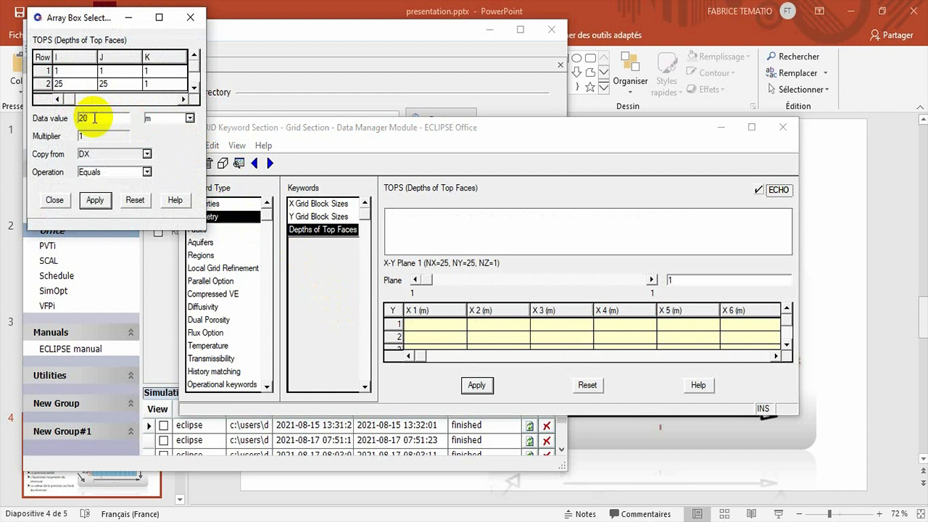
{"action": "type", "text": "2000"}
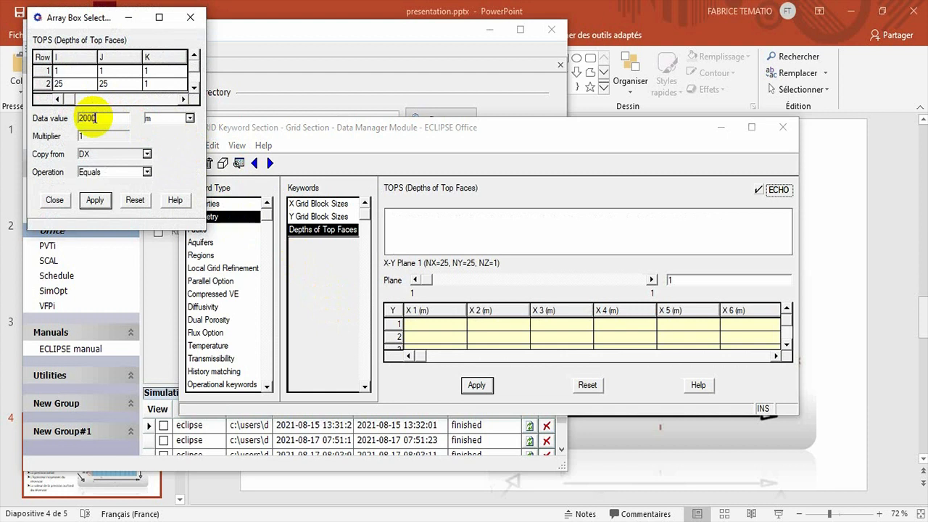
{"action": "left_click", "coordinate": [94, 201]}
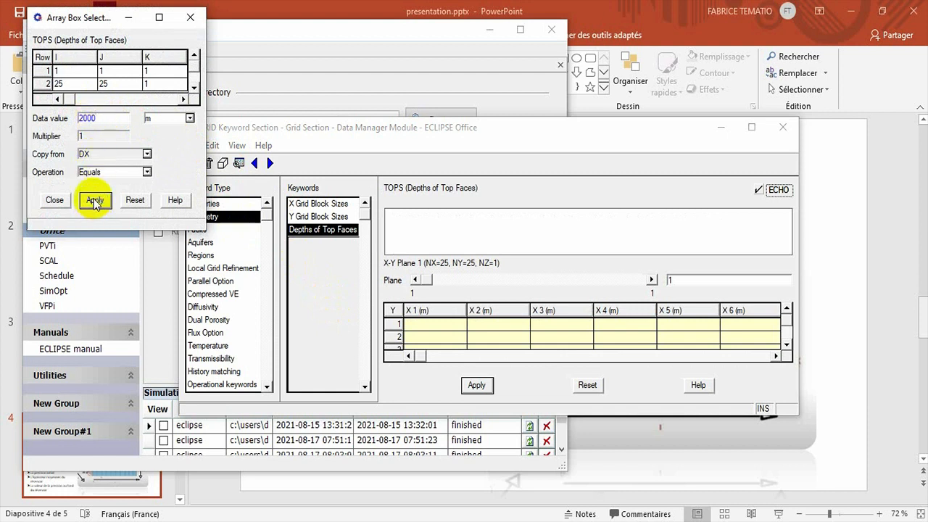
{"action": "left_click", "coordinate": [55, 201]}
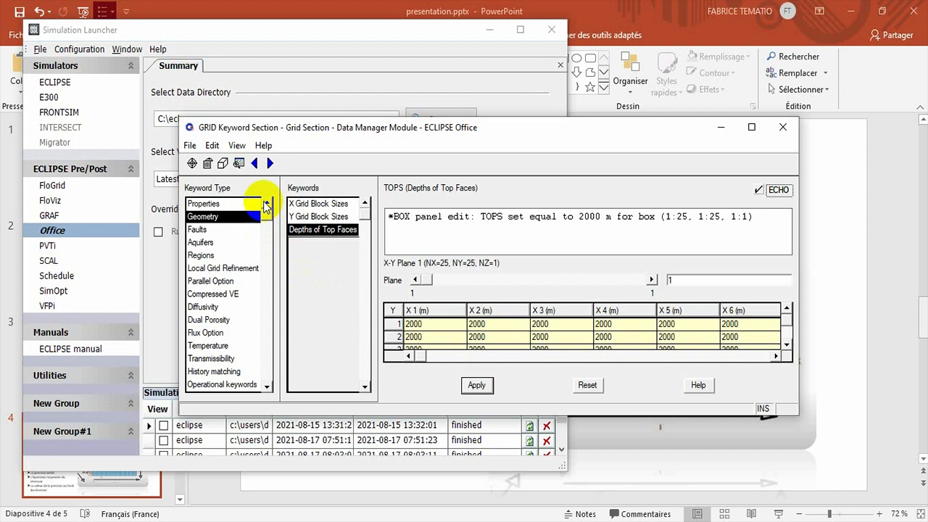
Under the Properties keyword type, add XX Permeability and set it to 100 mD for the whole grid with box manipulation.
{"action": "left_click", "coordinate": [214, 207]}
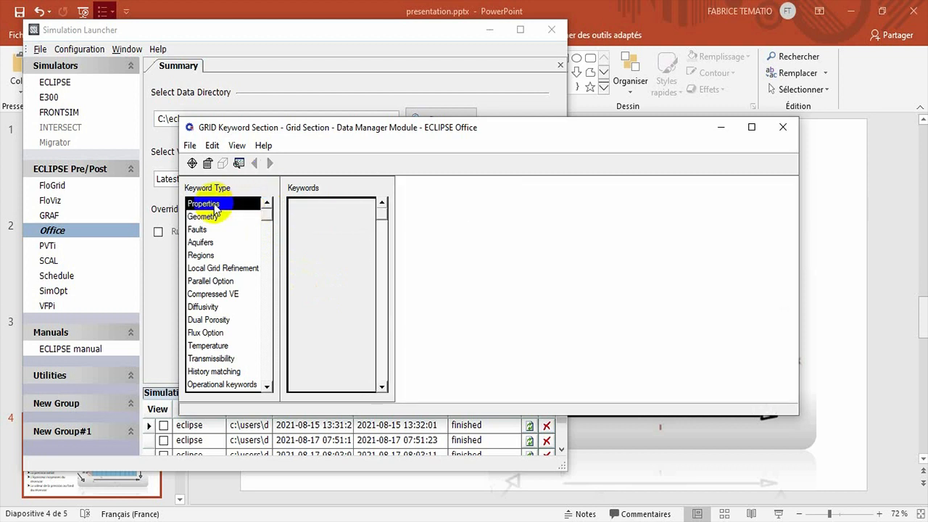
{"action": "left_click", "coordinate": [192, 163]}
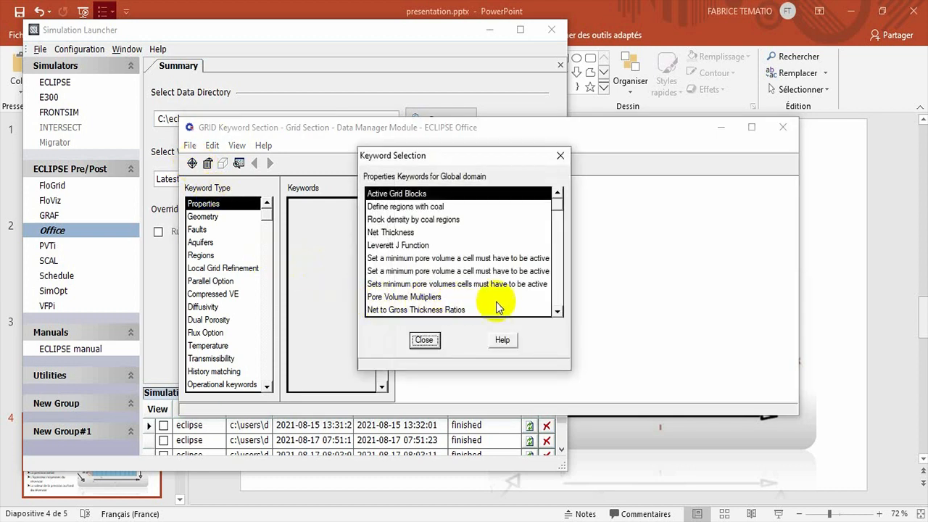
{"action": "left_click", "coordinate": [558, 311]}
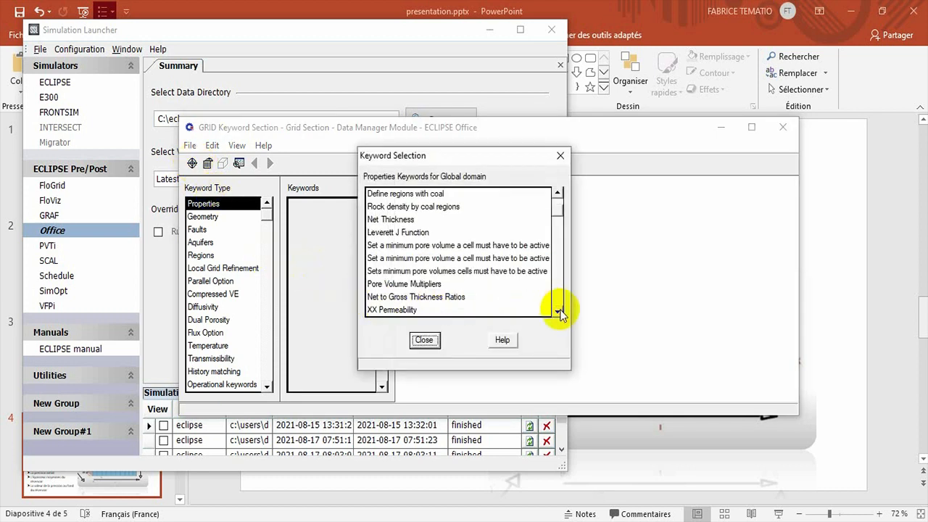
{"action": "left_click", "coordinate": [558, 312]}
{"action": "left_click", "coordinate": [558, 312]}
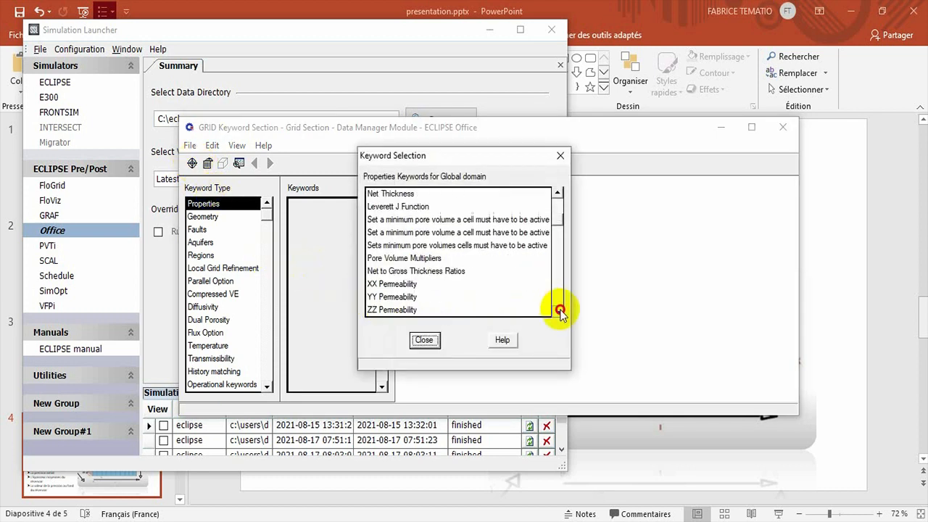
{"action": "double_click", "coordinate": [410, 284]}
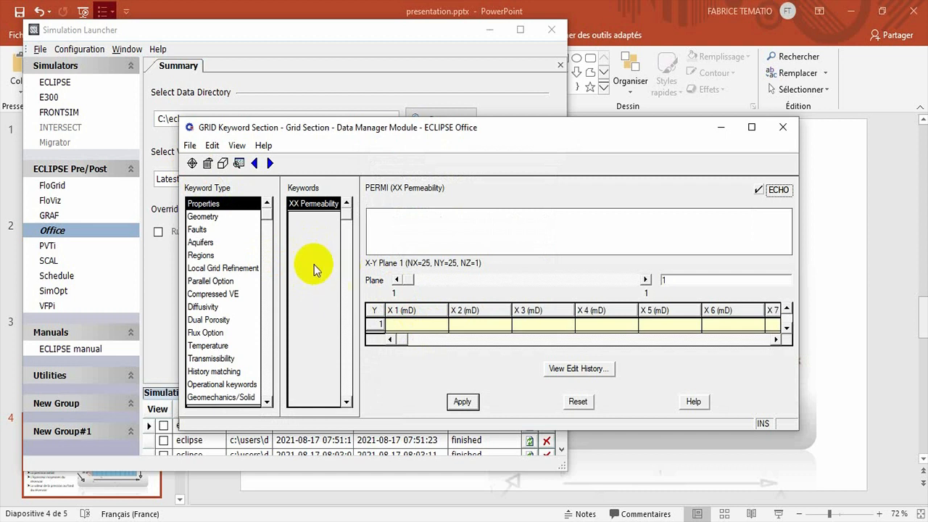
{"action": "left_click", "coordinate": [215, 163]}
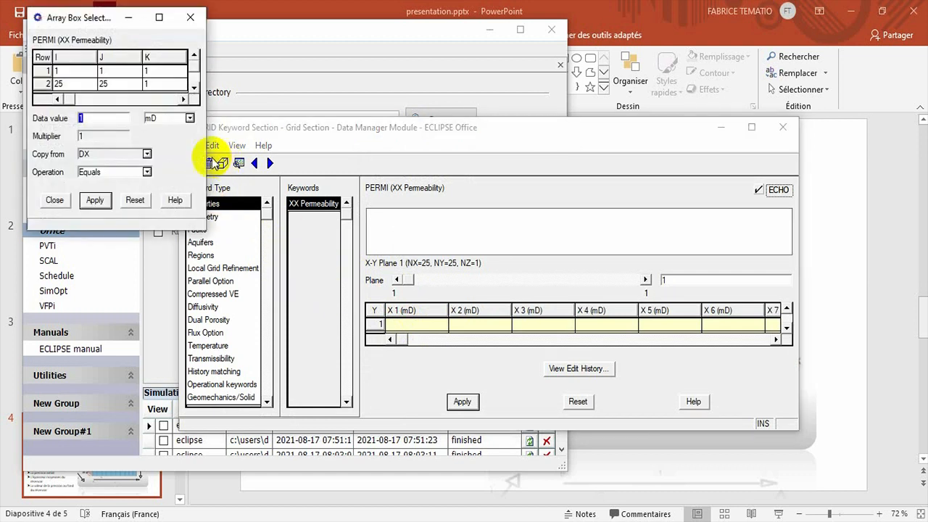
{"action": "left_click", "coordinate": [92, 120]}
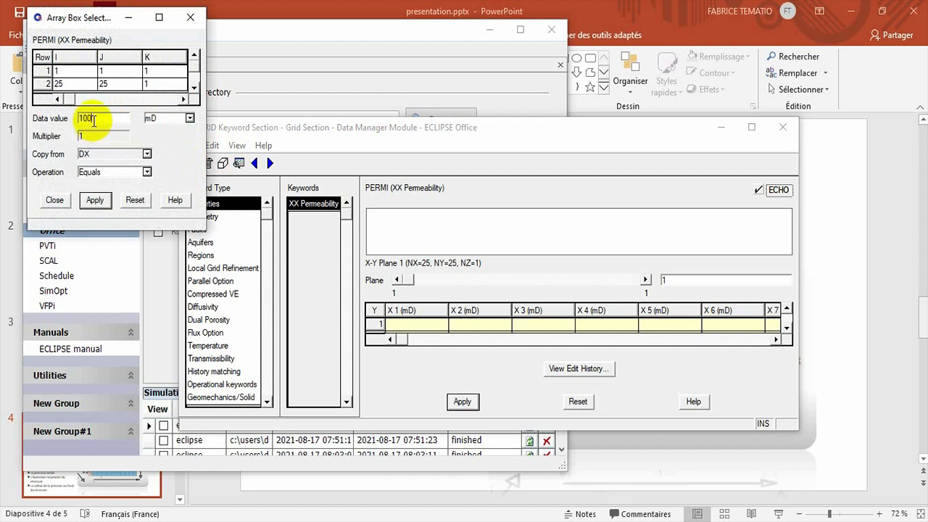
{"action": "left_click", "coordinate": [95, 200]}
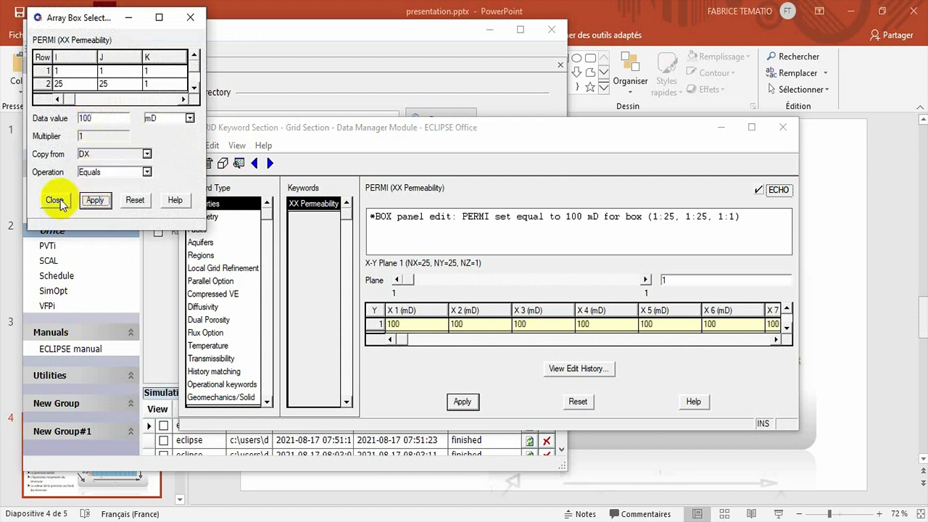
{"action": "left_click", "coordinate": [55, 200]}
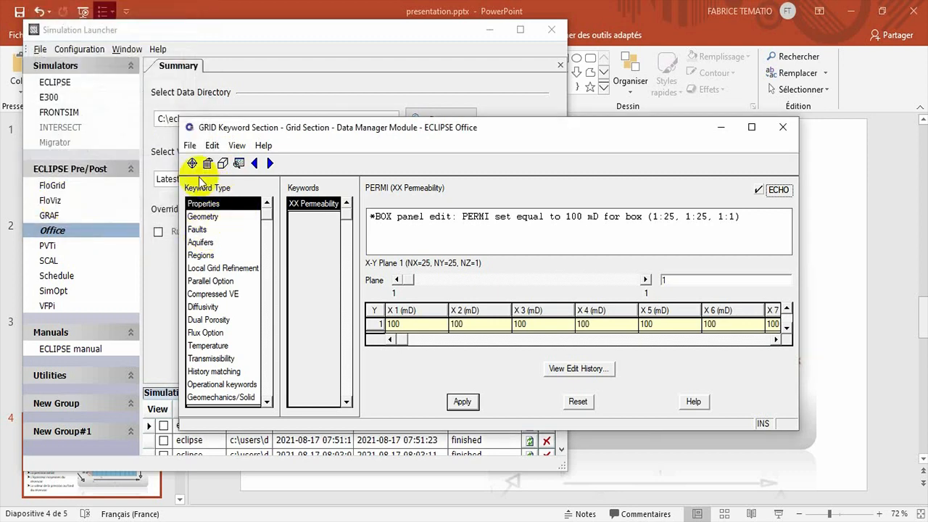
Add the YY Permeability properties keyword and use box manipulation to set it to 100 mD for the whole grid.
{"action": "left_click", "coordinate": [192, 163]}
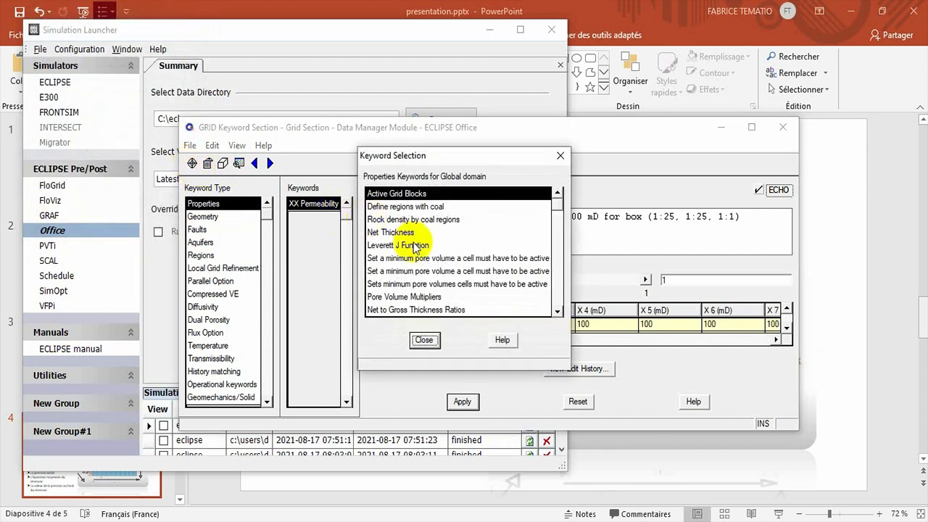
{"action": "left_click", "coordinate": [558, 313]}
{"action": "left_click", "coordinate": [558, 312]}
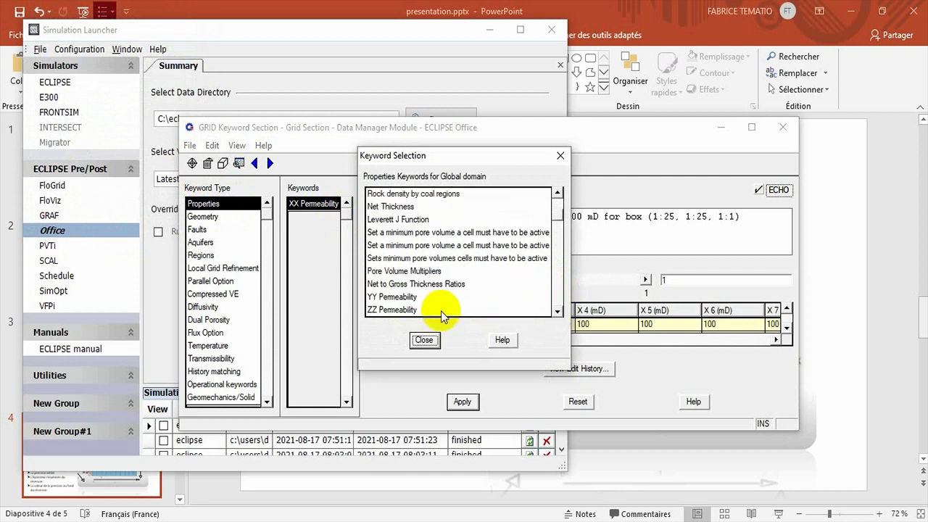
{"action": "double_click", "coordinate": [400, 297]}
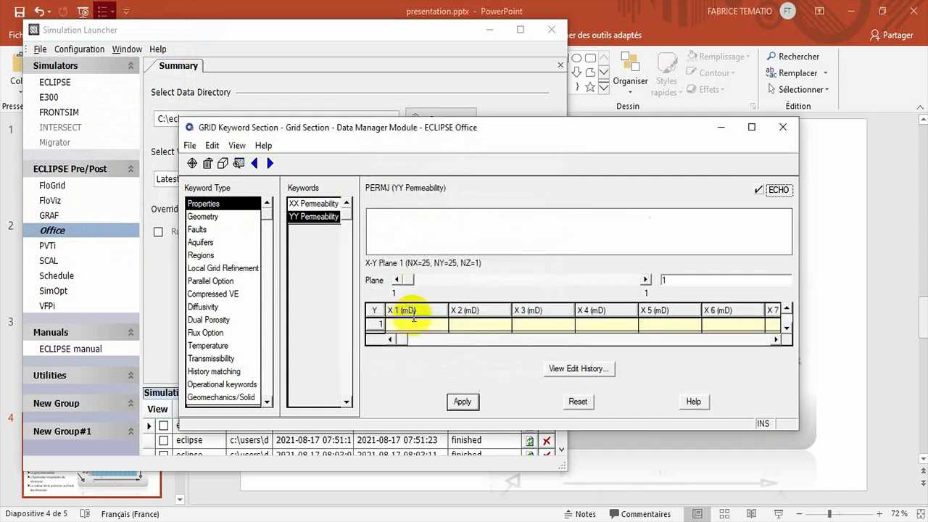
{"action": "left_click", "coordinate": [222, 164]}
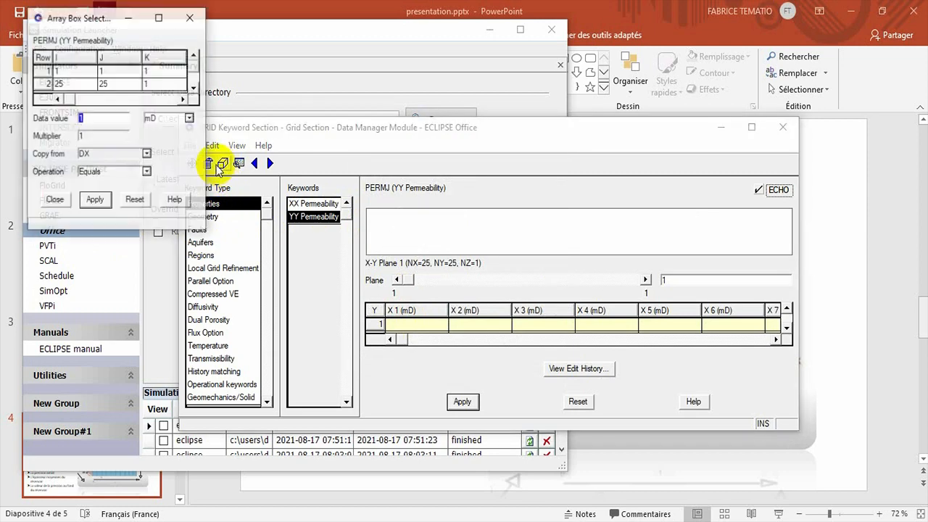
{"action": "left_click", "coordinate": [101, 118]}
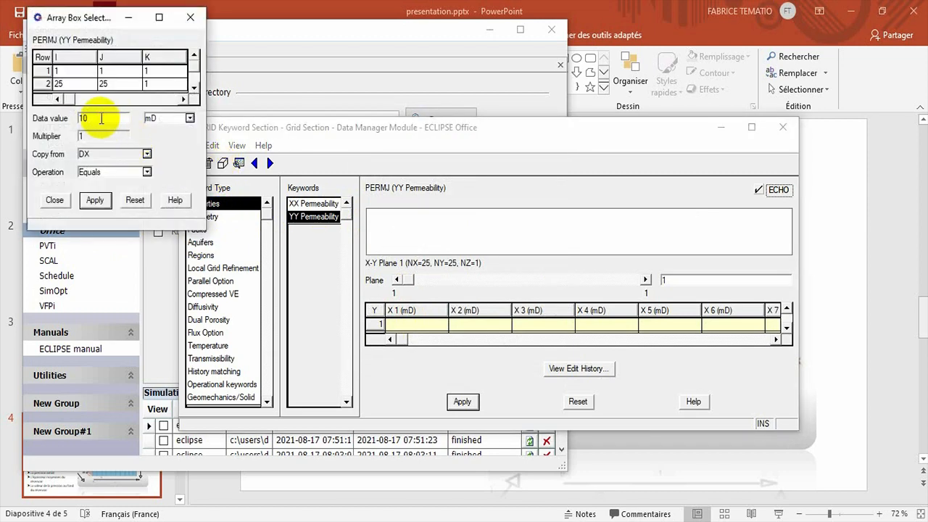
{"action": "left_click", "coordinate": [91, 201]}
{"action": "left_click", "coordinate": [55, 200]}
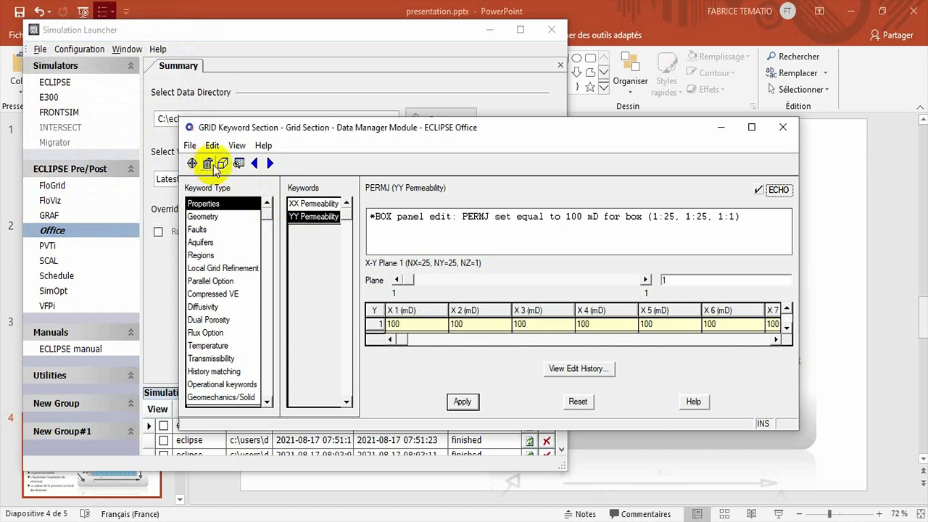
Add the ZZ Permeability properties keyword to the grid section.
{"action": "left_click", "coordinate": [222, 163]}
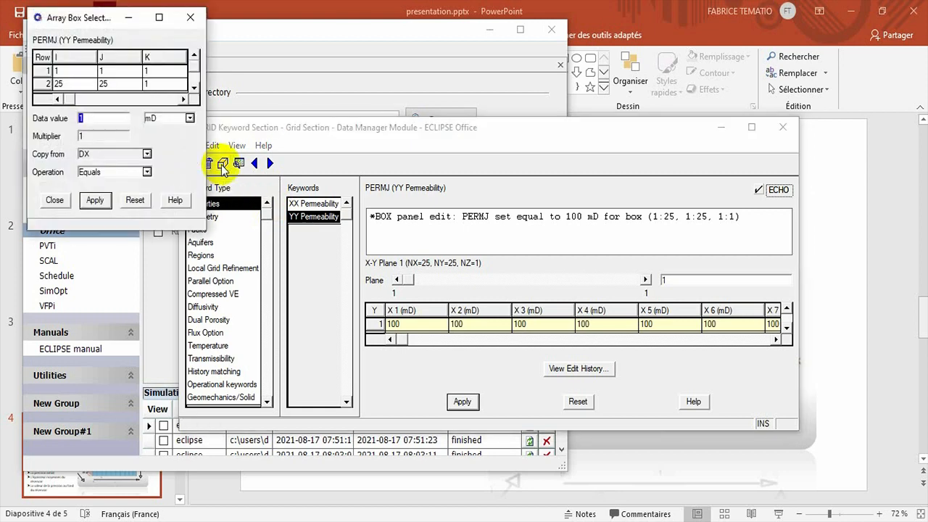
{"action": "left_click", "coordinate": [191, 18]}
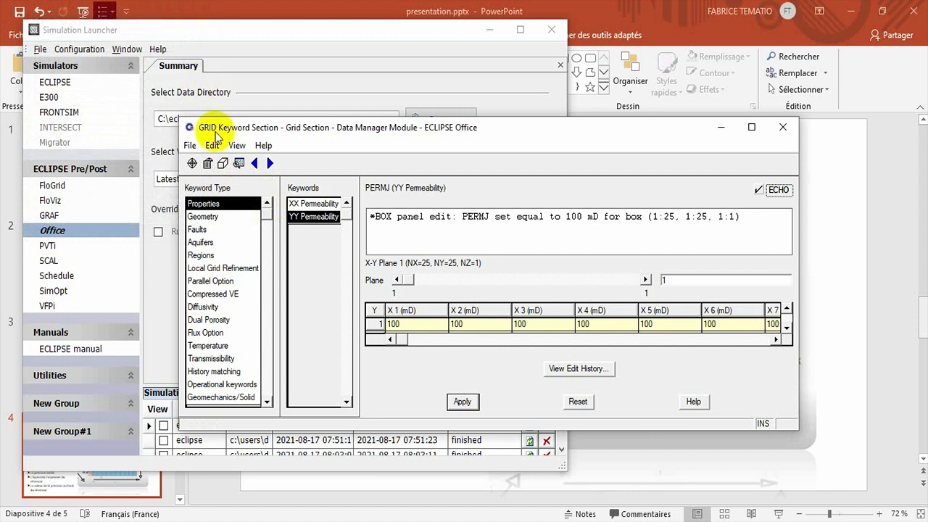
{"action": "left_click", "coordinate": [192, 163]}
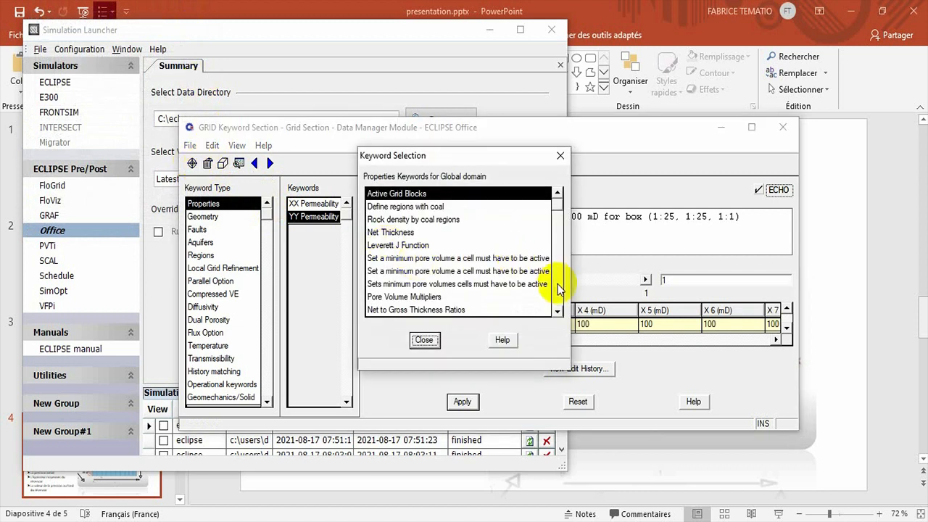
{"action": "left_click", "coordinate": [558, 313]}
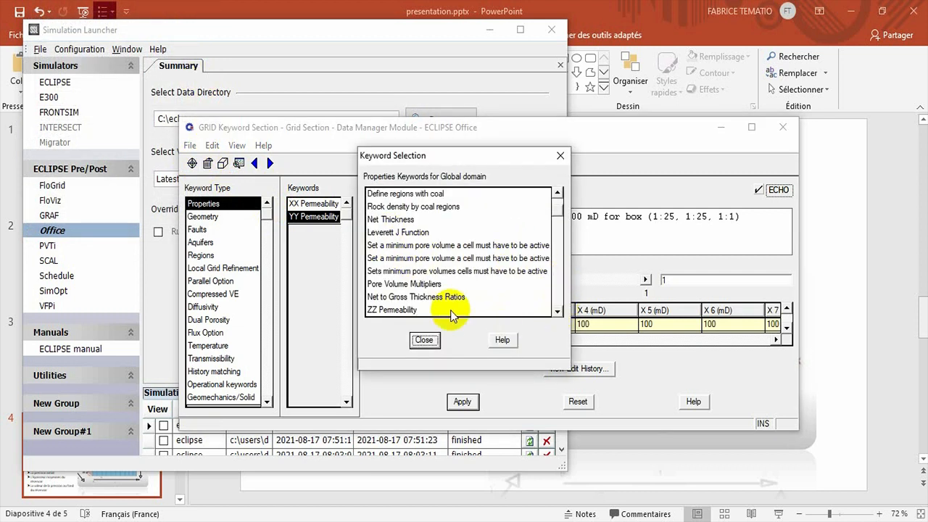
{"action": "double_click", "coordinate": [411, 312]}
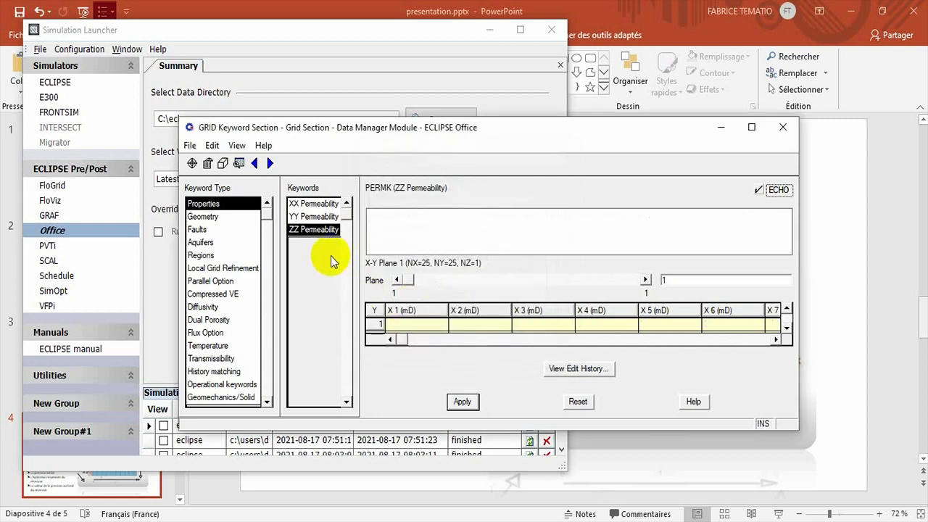
Use box manipulation to set the ZZ Permeability to 10 mD for the whole grid.
{"action": "left_click", "coordinate": [237, 211]}
{"action": "left_click", "coordinate": [223, 163]}
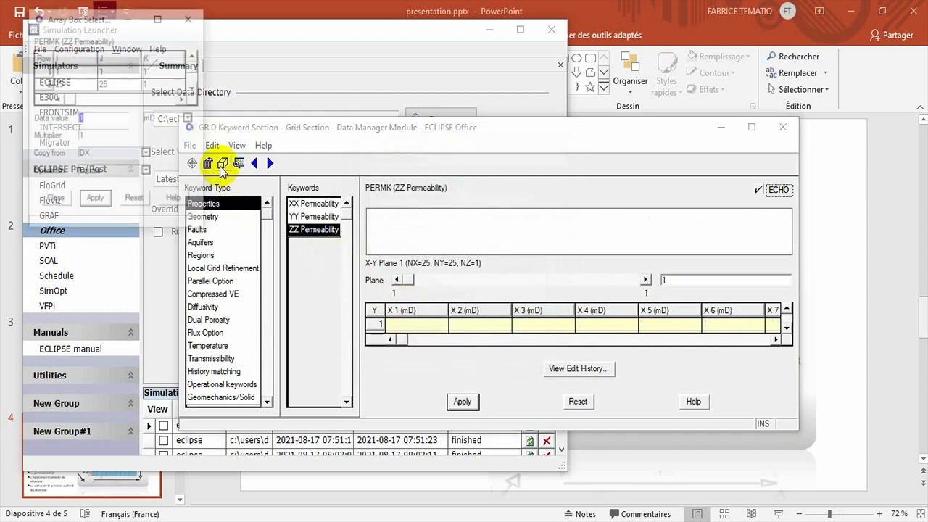
{"action": "left_click", "coordinate": [89, 117]}
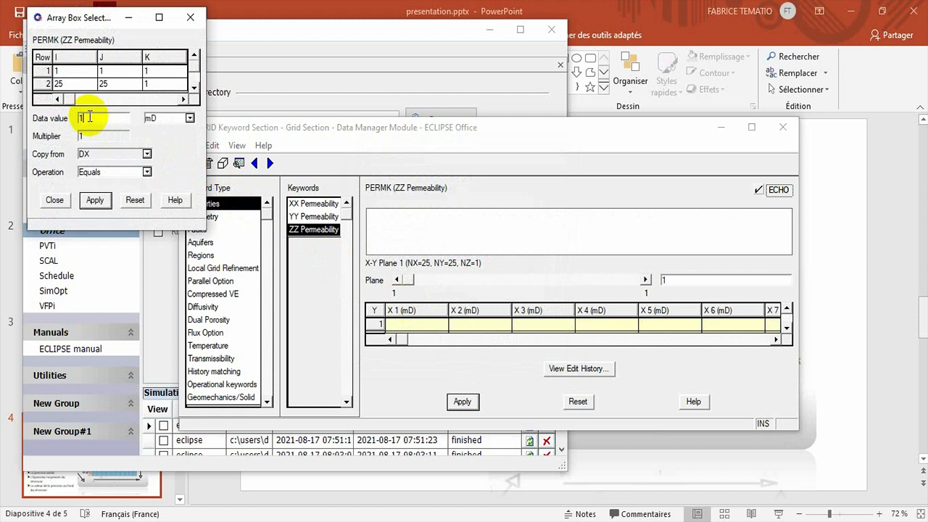
{"action": "left_click", "coordinate": [95, 200]}
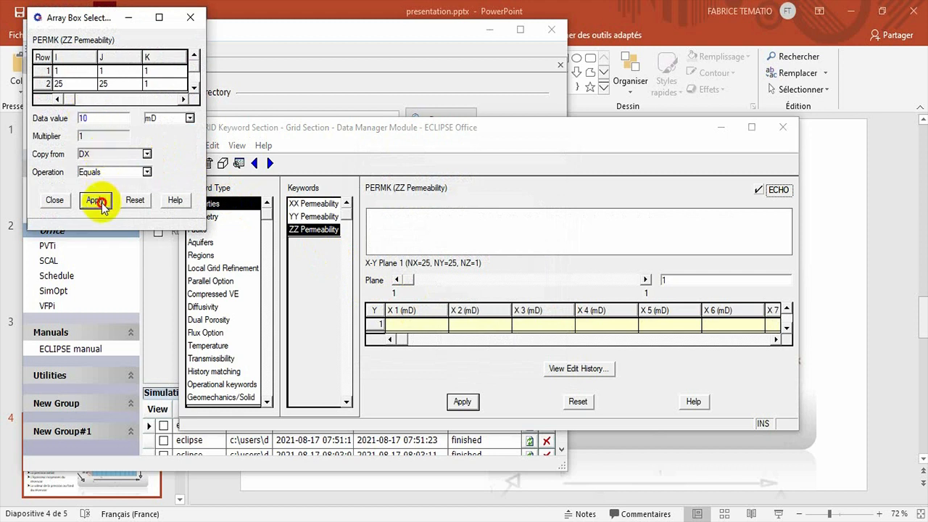
{"action": "left_click", "coordinate": [56, 200]}
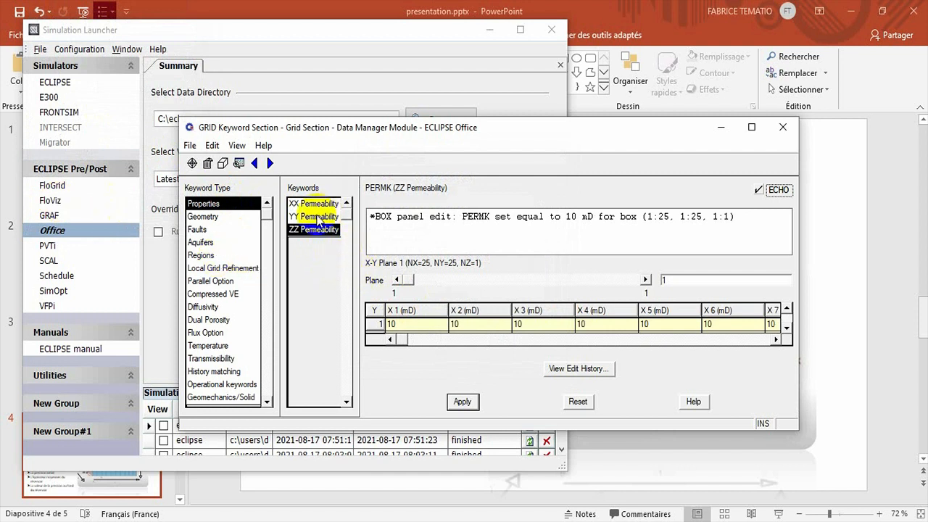
Add the Net to Gross Thickness Ratios keyword and use box manipulation to set it to 0.8 for the whole grid.
{"action": "left_click", "coordinate": [192, 163]}
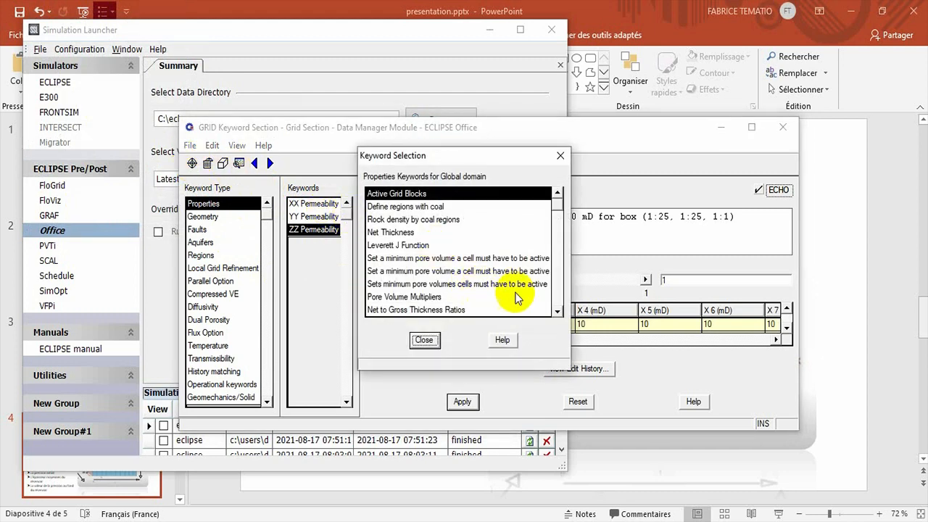
{"action": "double_click", "coordinate": [421, 310]}
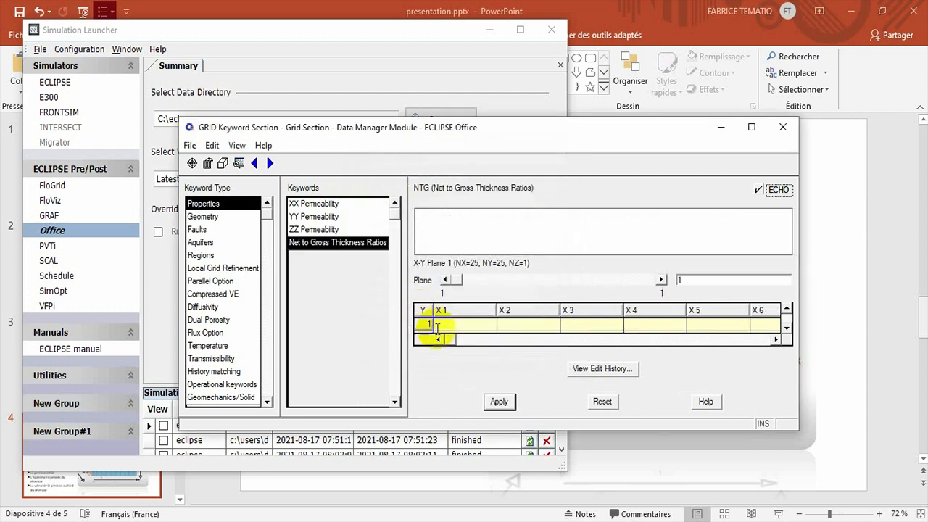
{"action": "left_click", "coordinate": [222, 164]}
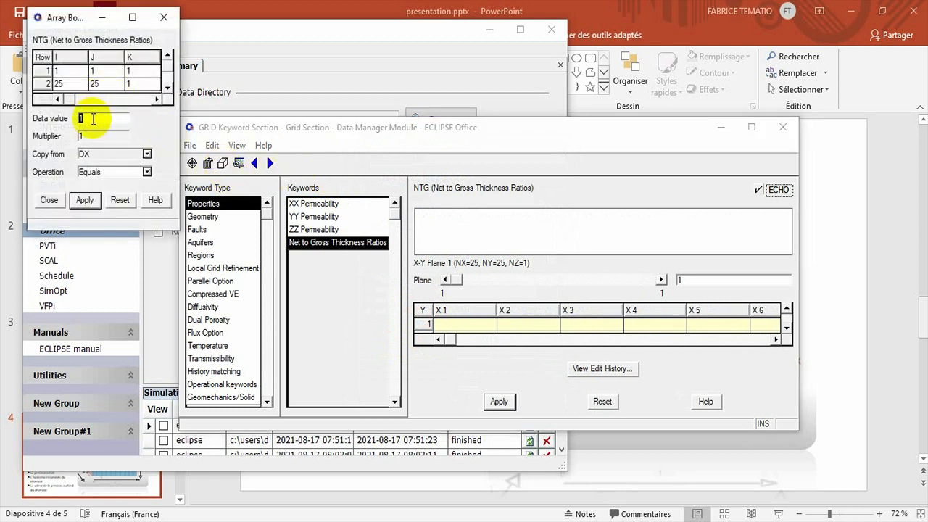
{"action": "key", "text": "BackSpace"}
{"action": "type", "text": "0.8"}
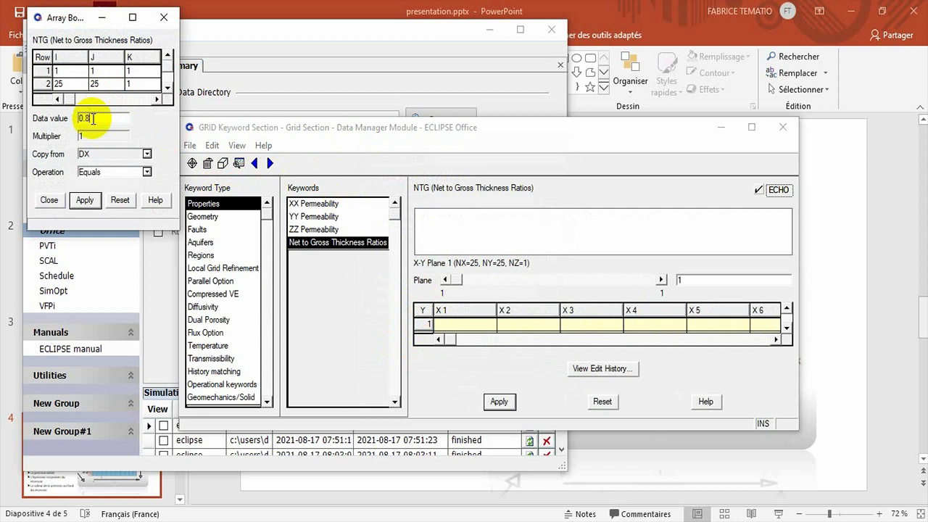
{"action": "left_click", "coordinate": [85, 201]}
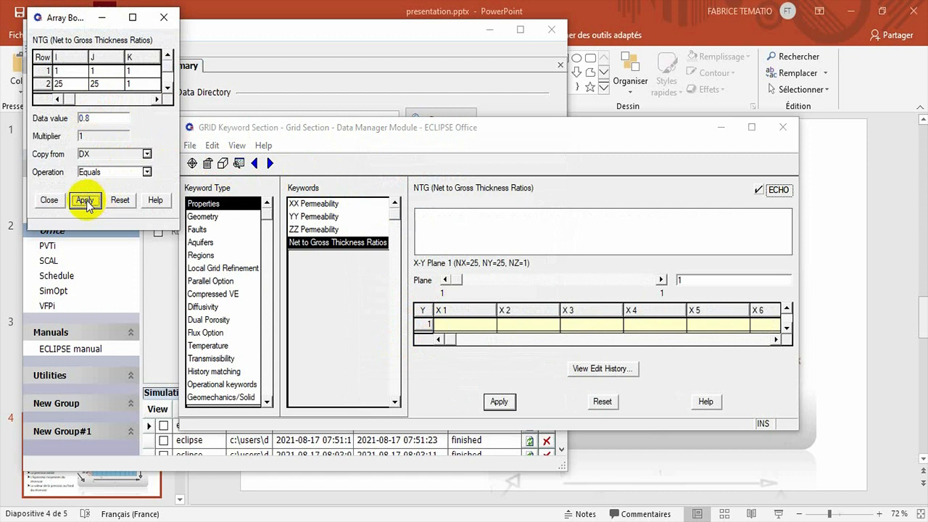
{"action": "left_click", "coordinate": [48, 200]}
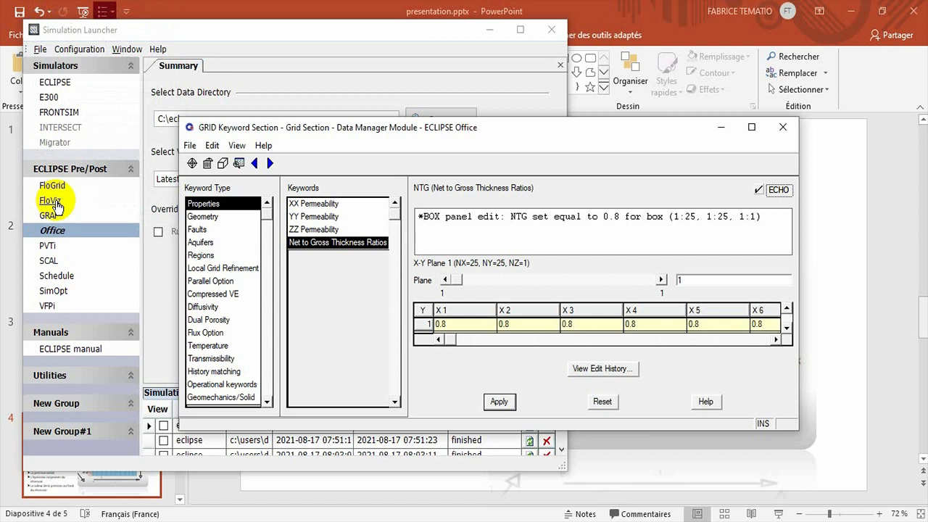
{"action": "left_click", "coordinate": [365, 246]}
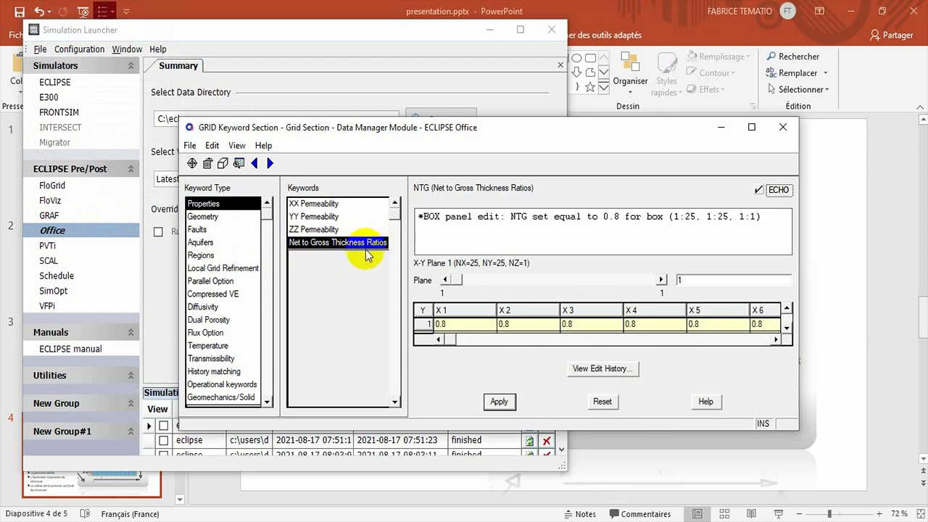
Find the Grid block porosity values keyword among the properties keywords and add it to the grid section.
{"action": "left_click", "coordinate": [192, 163]}
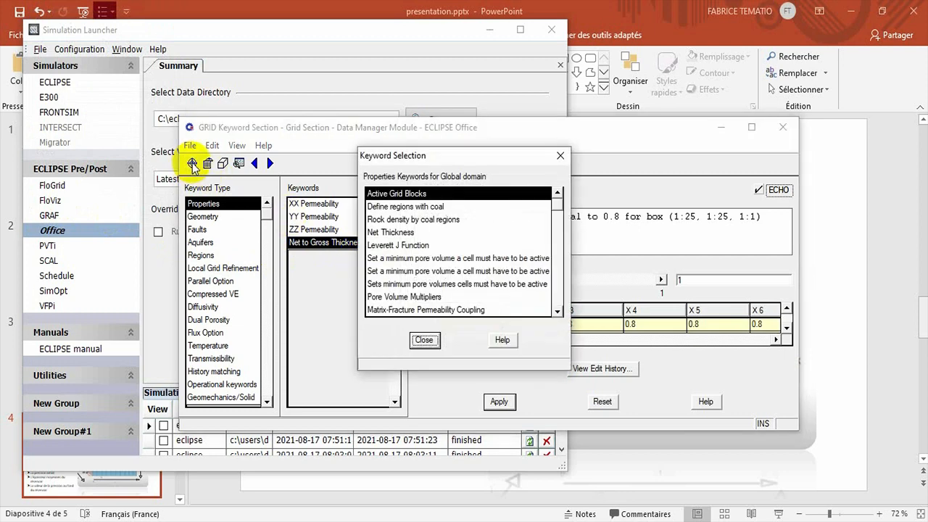
{"action": "left_click", "coordinate": [557, 311]}
{"action": "left_click", "coordinate": [558, 312]}
{"action": "left_click", "coordinate": [557, 311]}
{"action": "left_click", "coordinate": [557, 312]}
{"action": "left_click", "coordinate": [558, 312]}
{"action": "left_click", "coordinate": [558, 312]}
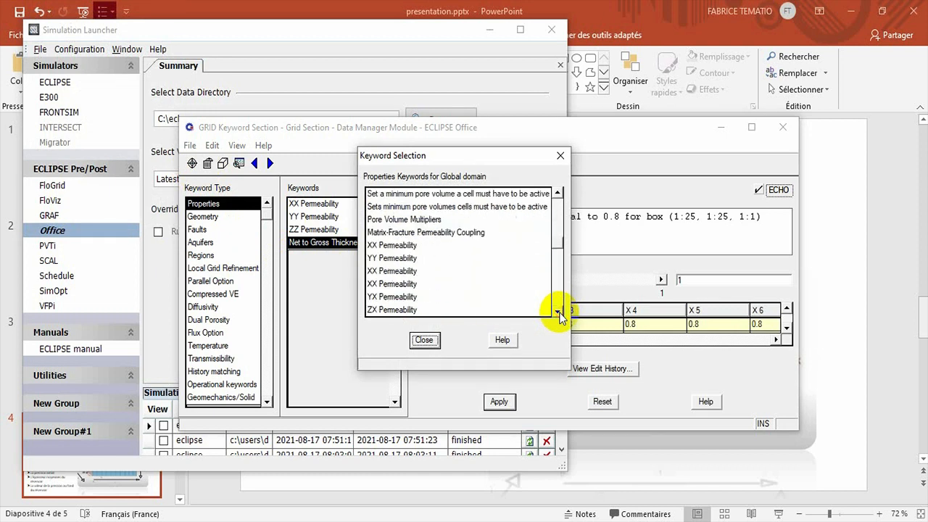
{"action": "left_click", "coordinate": [557, 312]}
{"action": "left_click", "coordinate": [557, 311]}
{"action": "left_click", "coordinate": [557, 312]}
{"action": "left_click", "coordinate": [557, 312]}
{"action": "left_click", "coordinate": [558, 311]}
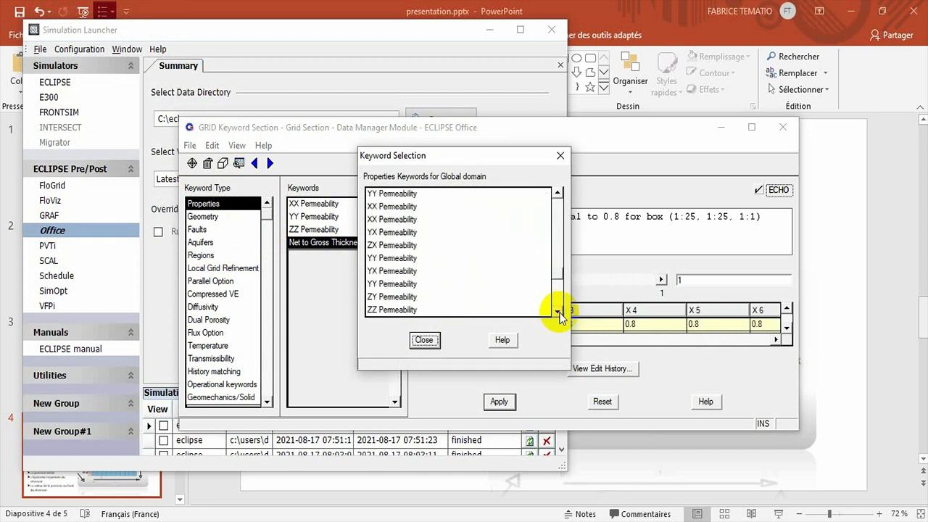
{"action": "left_click_drag", "start_coordinate": [549, 275], "coordinate": [555, 301]}
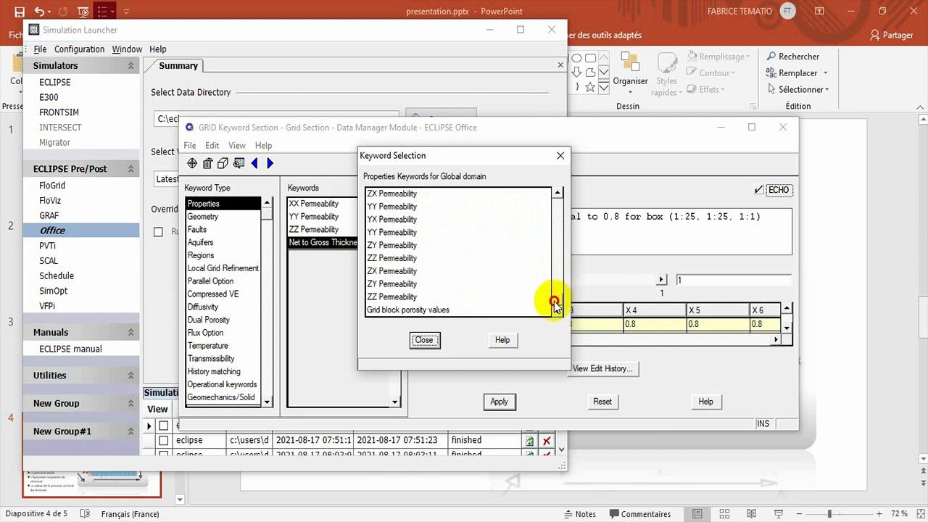
{"action": "double_click", "coordinate": [420, 312]}
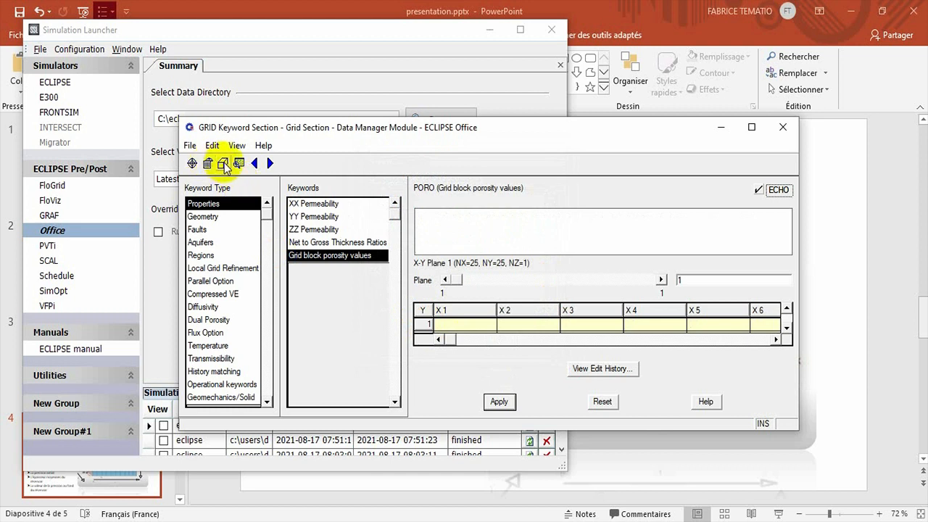
Use box manipulation to set the grid block porosity to 0.2 for the whole grid.
{"action": "left_click", "coordinate": [224, 164]}
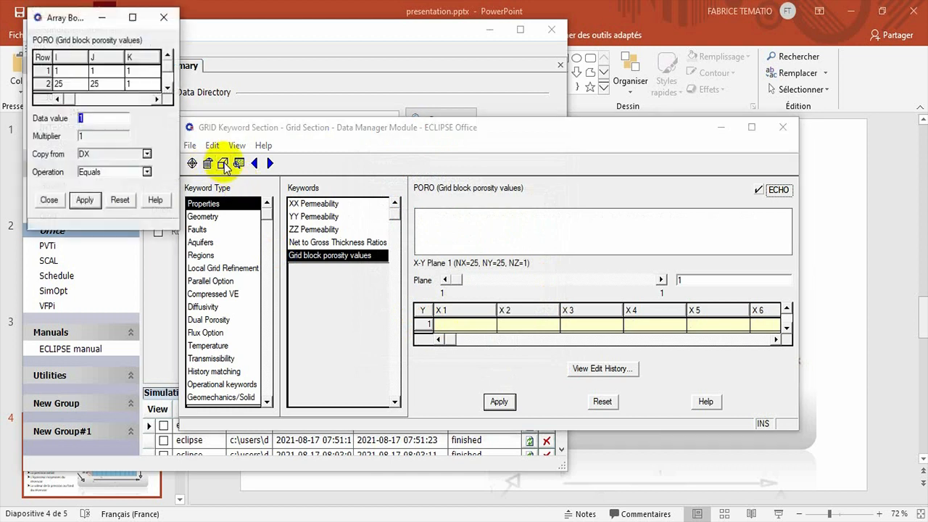
{"action": "left_click", "coordinate": [103, 116]}
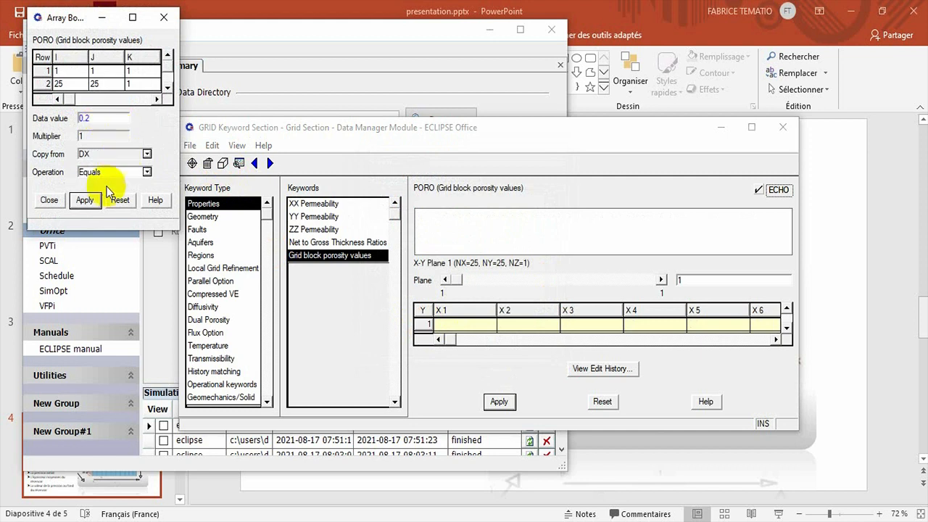
{"action": "left_click", "coordinate": [80, 201]}
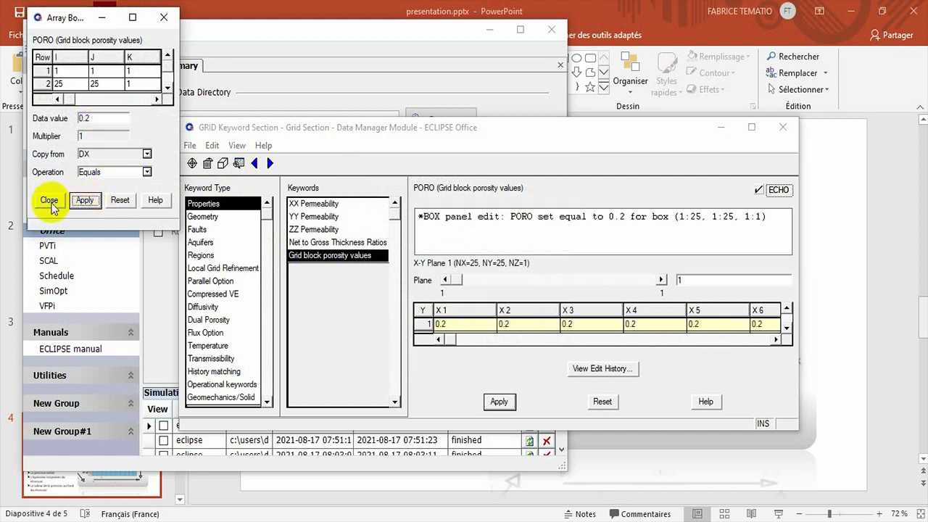
{"action": "left_click", "coordinate": [49, 201]}
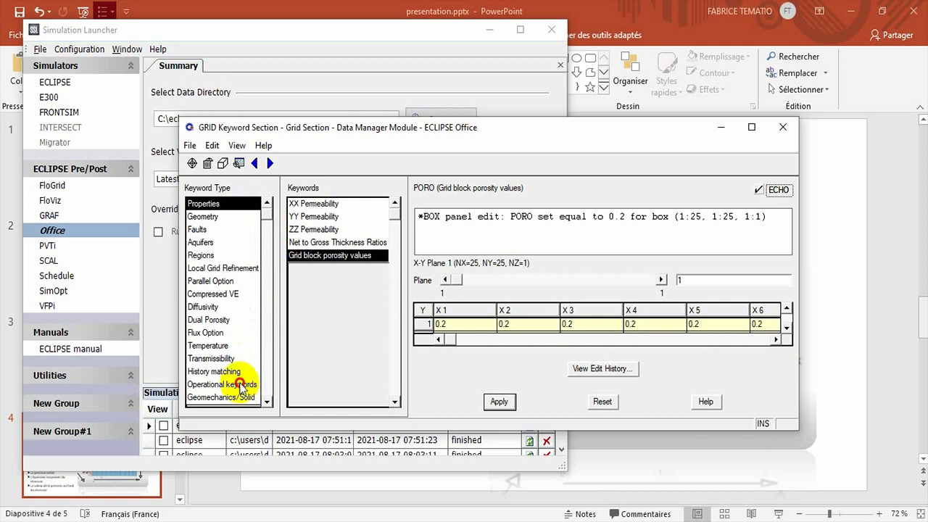
Under the Operational keywords type, add the Output INIT File keyword to the grid section.
{"action": "left_click", "coordinate": [241, 384]}
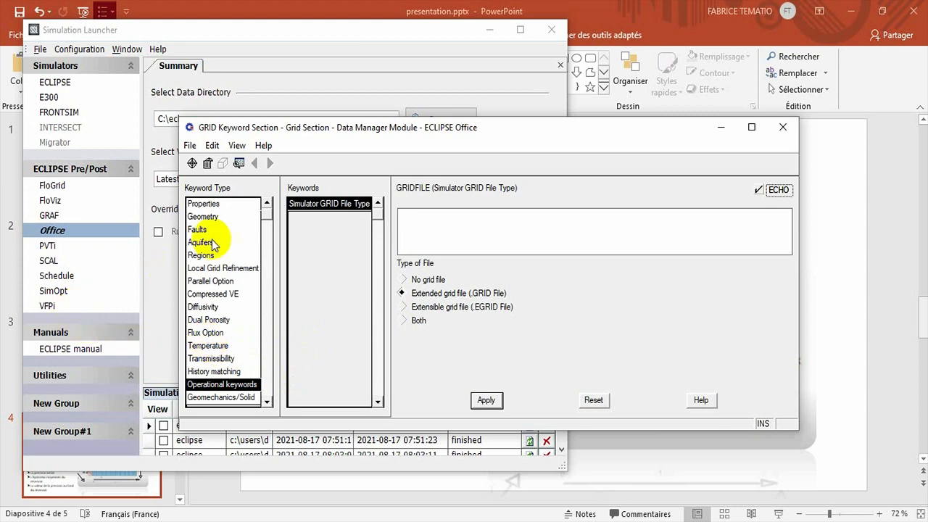
{"action": "left_click", "coordinate": [192, 163]}
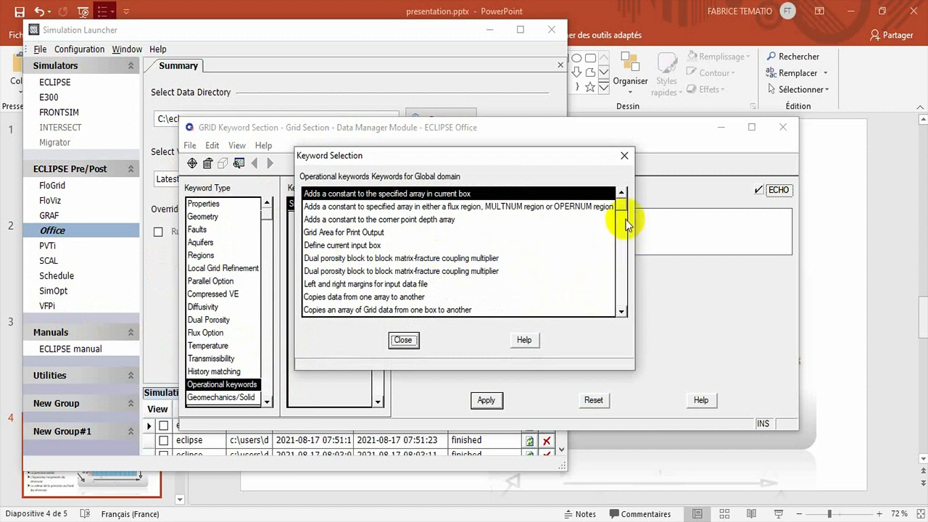
{"action": "left_click_drag", "start_coordinate": [620, 209], "coordinate": [593, 207]}
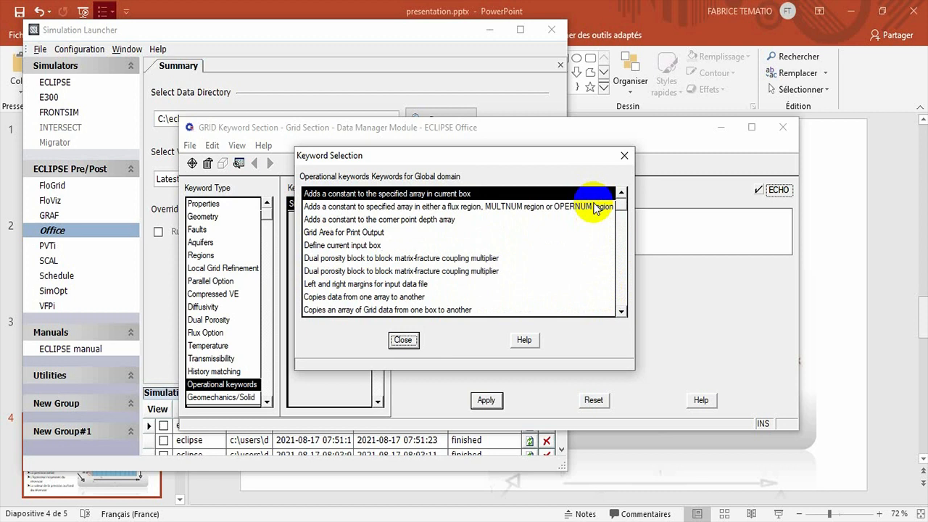
{"action": "scroll", "coordinate": [594, 208], "scroll_direction": "down", "scroll_amount": 5}
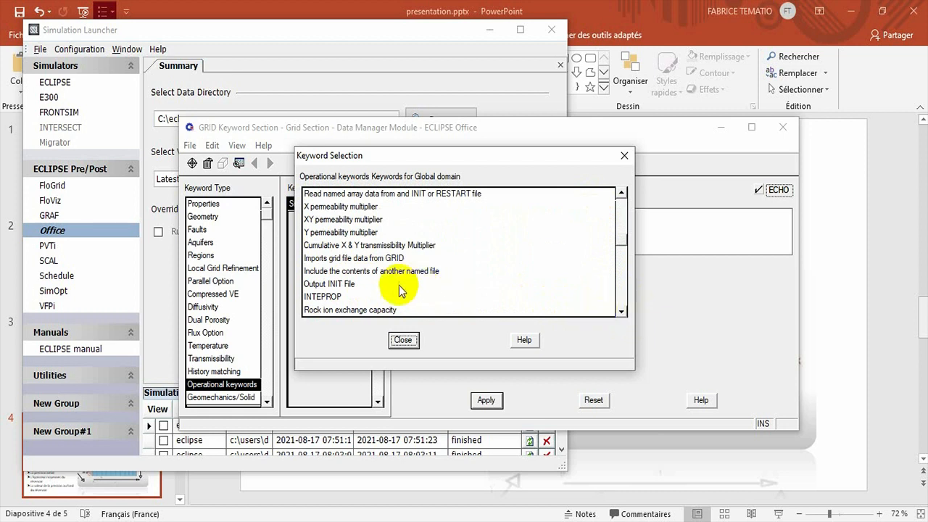
{"action": "double_click", "coordinate": [341, 284]}
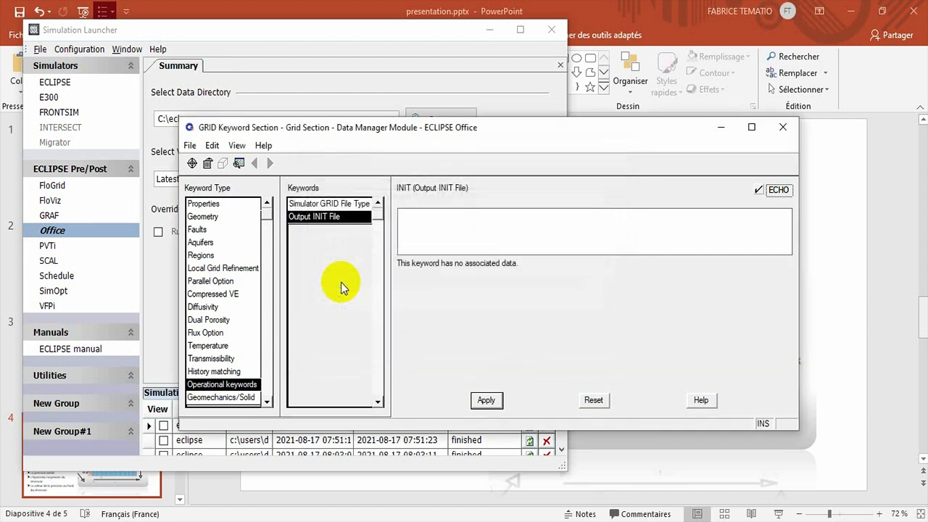
Find the Report Levels for Grid Section Data keyword among the operational keywords, add and apply it, and close the grid keyword section.
{"action": "left_click", "coordinate": [192, 163]}
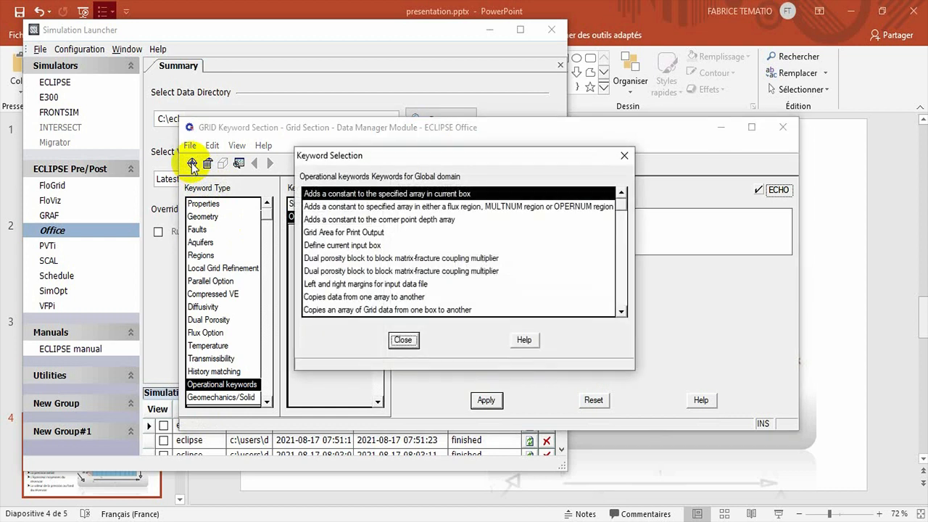
{"action": "left_click", "coordinate": [622, 311]}
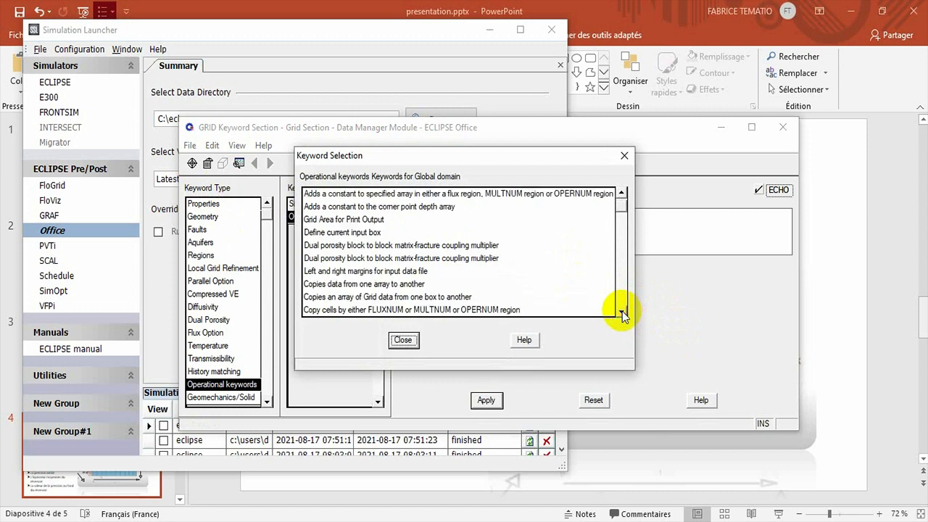
{"action": "left_click", "coordinate": [622, 311]}
{"action": "left_click", "coordinate": [622, 311]}
{"action": "left_click", "coordinate": [622, 311]}
{"action": "left_click", "coordinate": [621, 311]}
{"action": "left_click", "coordinate": [622, 310]}
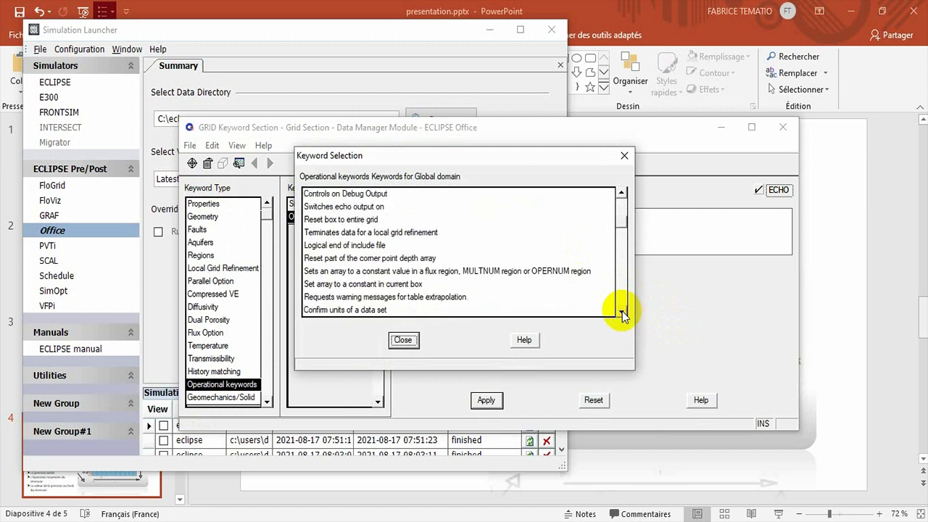
{"action": "left_click", "coordinate": [622, 311]}
{"action": "left_click", "coordinate": [622, 310]}
{"action": "left_click", "coordinate": [621, 311]}
{"action": "left_click", "coordinate": [622, 310]}
{"action": "left_click", "coordinate": [622, 311]}
{"action": "left_click", "coordinate": [622, 311]}
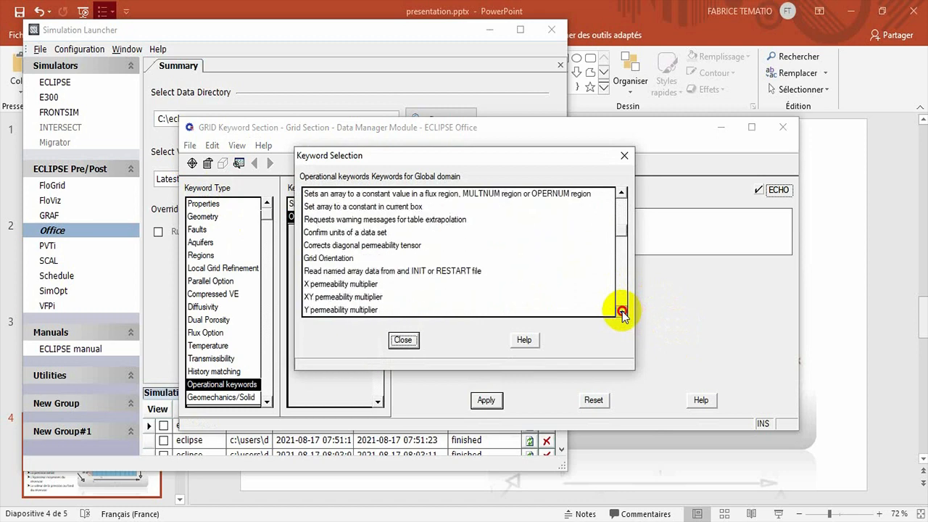
{"action": "left_click", "coordinate": [621, 311]}
{"action": "left_click", "coordinate": [621, 311]}
{"action": "left_click", "coordinate": [622, 311]}
{"action": "left_click", "coordinate": [621, 311]}
{"action": "left_click", "coordinate": [621, 311]}
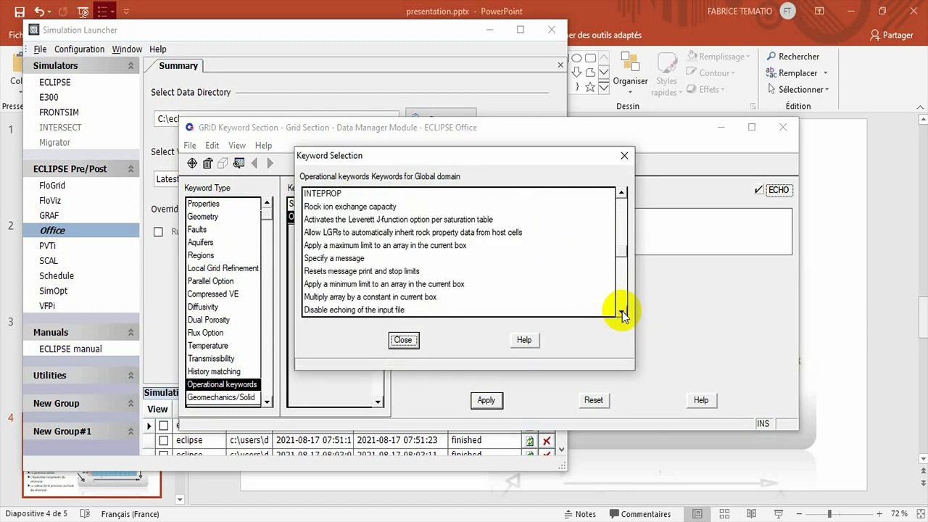
{"action": "left_click", "coordinate": [622, 311]}
{"action": "left_click", "coordinate": [622, 311]}
{"action": "left_click", "coordinate": [622, 311]}
{"action": "left_click", "coordinate": [622, 310]}
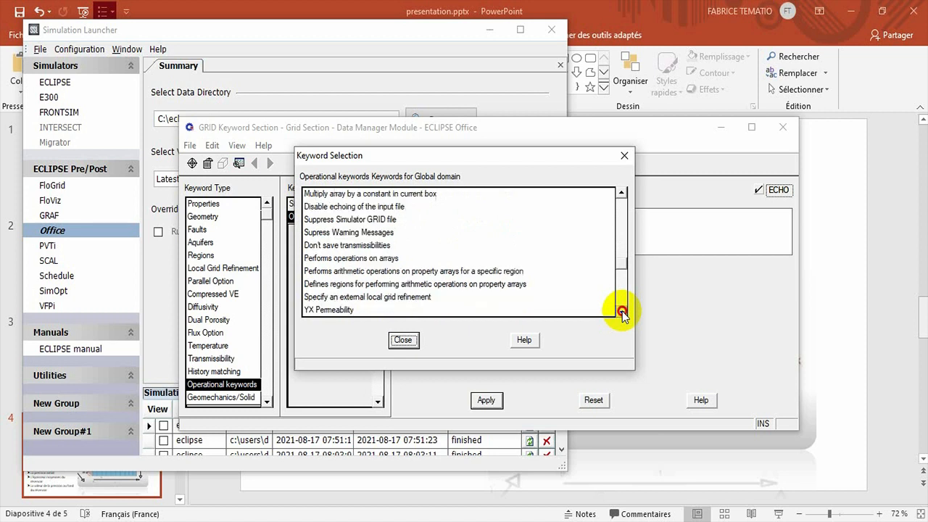
{"action": "left_click", "coordinate": [622, 311]}
{"action": "left_click", "coordinate": [621, 311]}
{"action": "left_click", "coordinate": [622, 311]}
{"action": "left_click", "coordinate": [622, 310]}
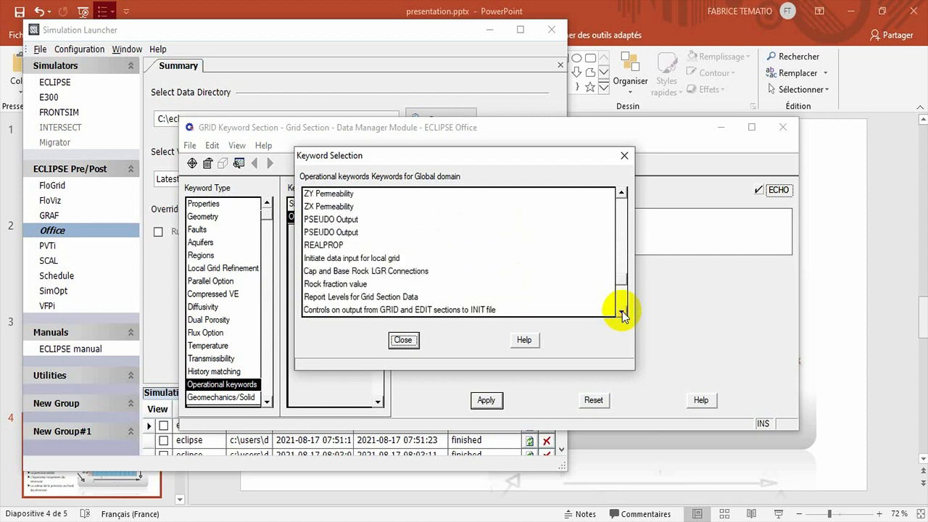
{"action": "double_click", "coordinate": [382, 299]}
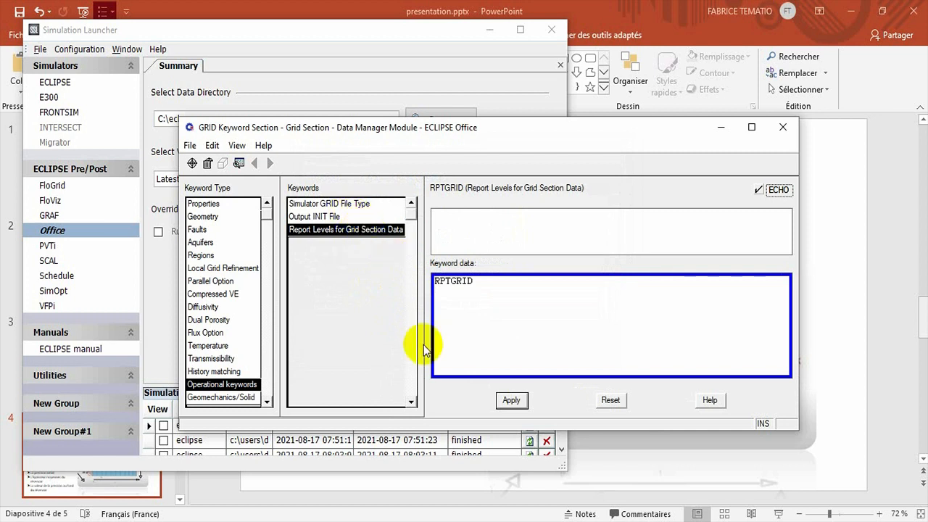
{"action": "left_click", "coordinate": [511, 401]}
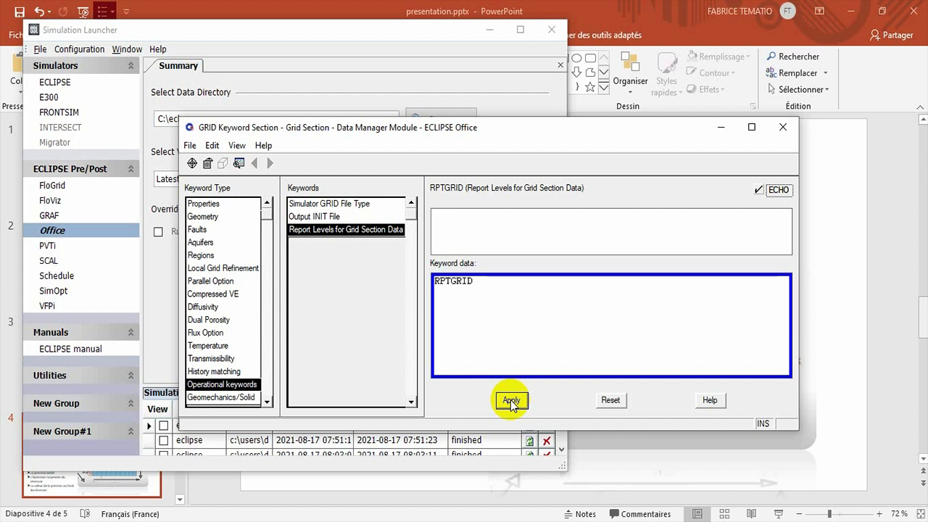
{"action": "left_click", "coordinate": [511, 400]}
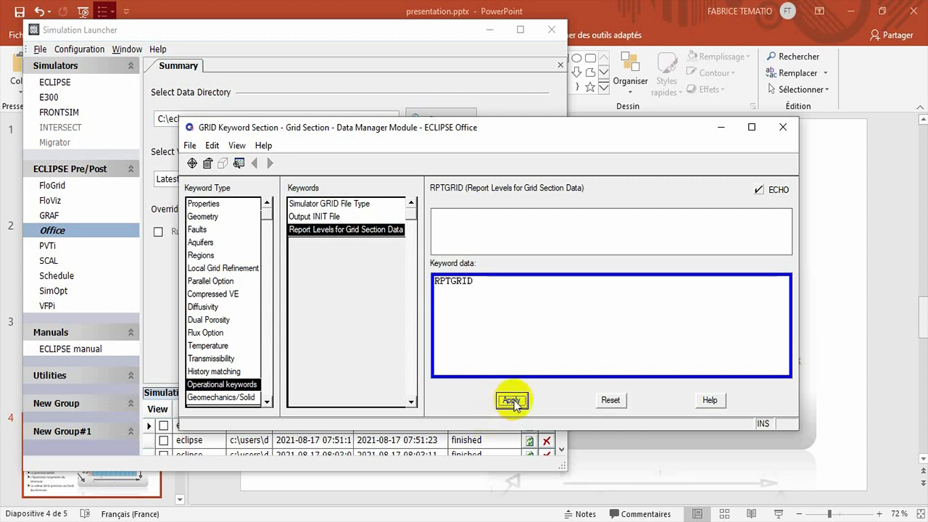
{"action": "left_click", "coordinate": [190, 147]}
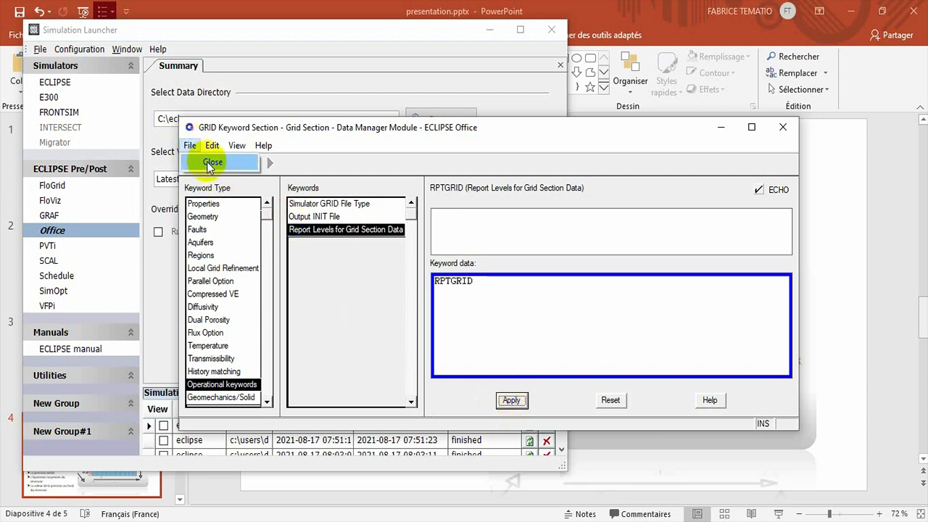
{"action": "left_click", "coordinate": [209, 163]}
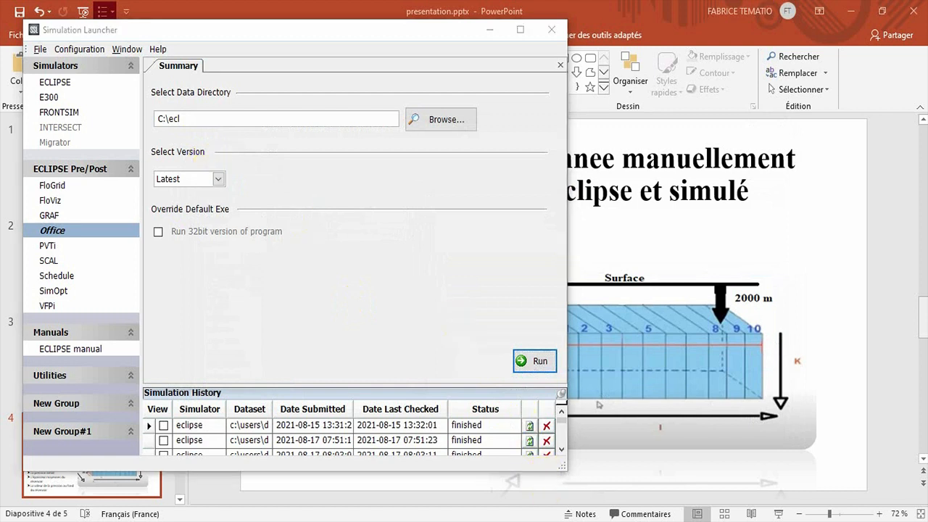
From the Grid Section window, generate the grid view from the keywords and write the grid file in EGRID format.
{"action": "mouse_move", "coordinate": [566, 518]}
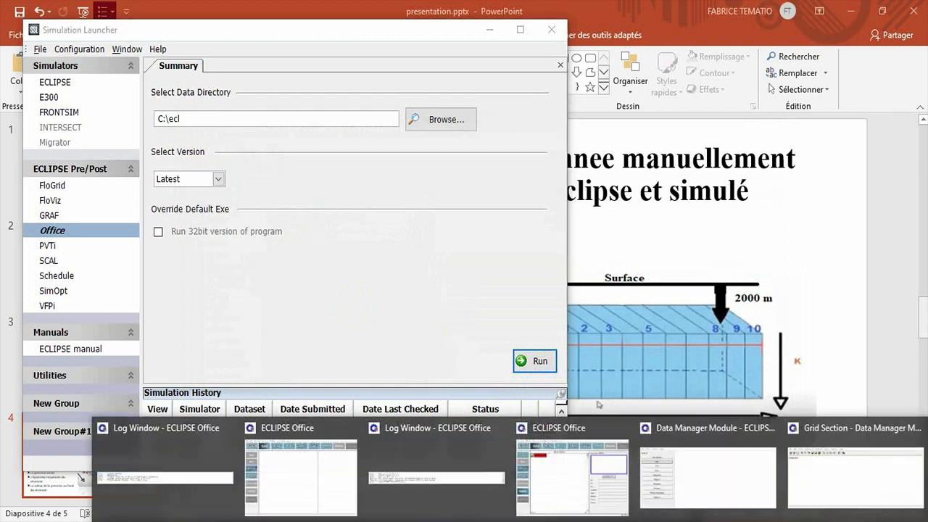
{"action": "left_click", "coordinate": [831, 481]}
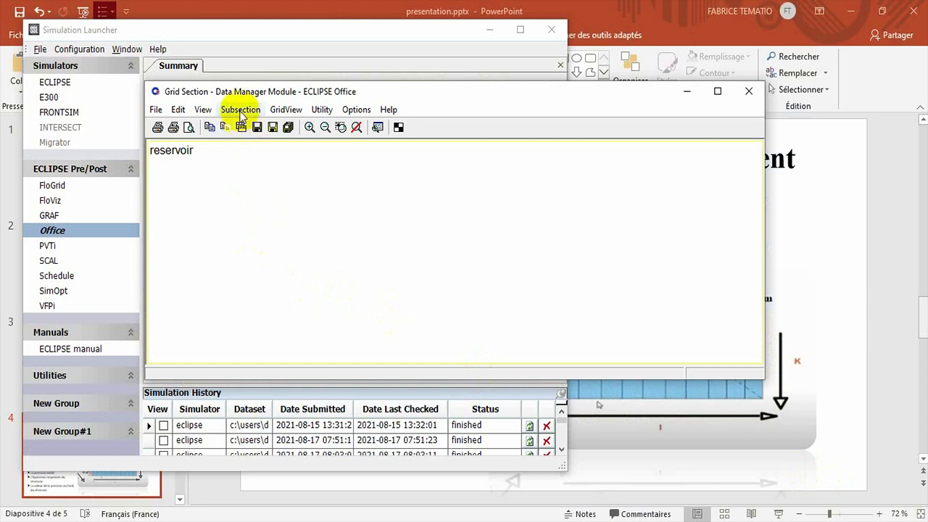
{"action": "left_click", "coordinate": [287, 111]}
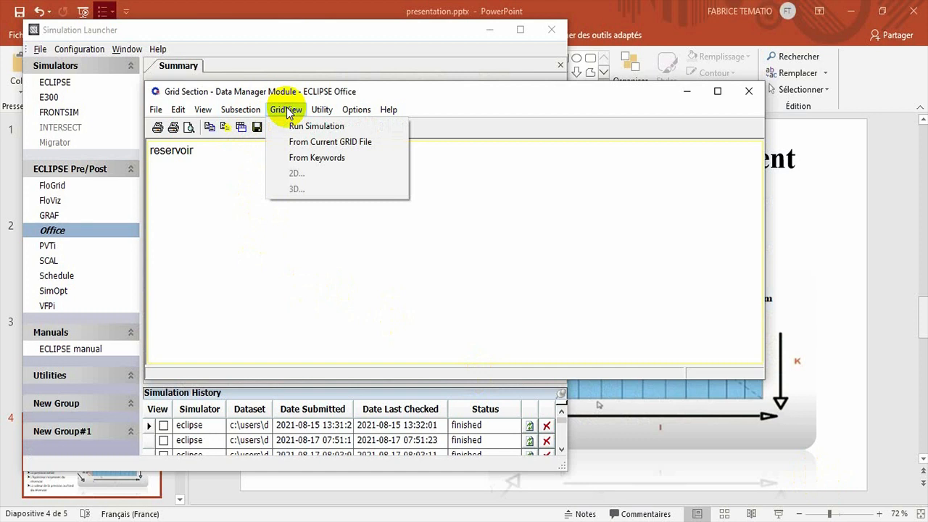
{"action": "left_click", "coordinate": [319, 160]}
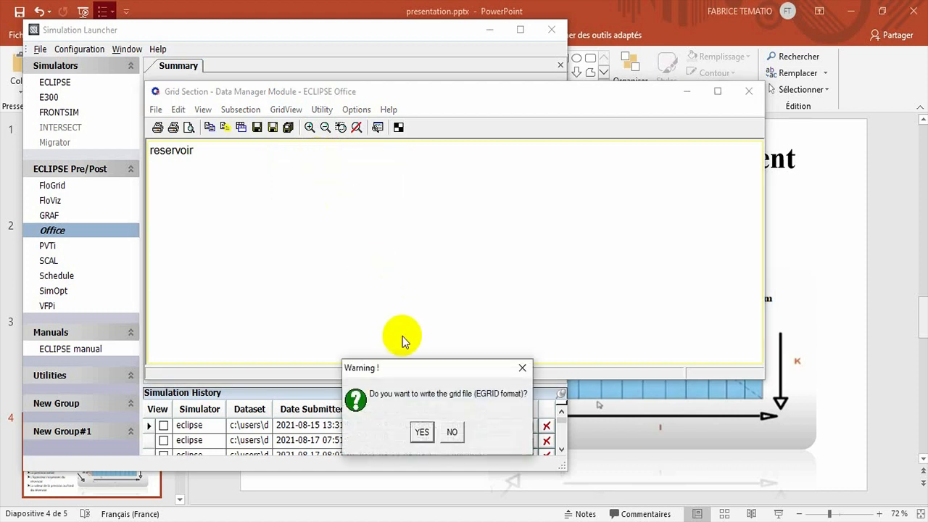
{"action": "left_click", "coordinate": [424, 432]}
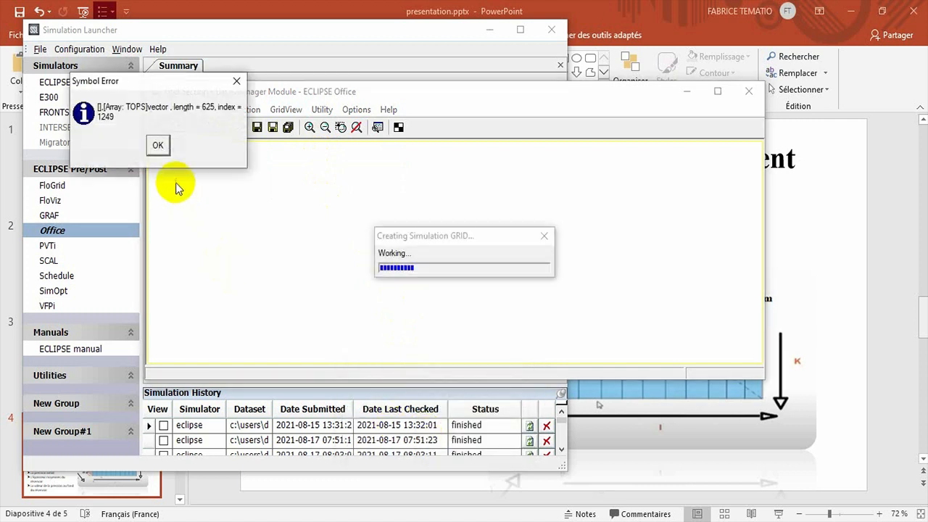
{"action": "left_click", "coordinate": [157, 147]}
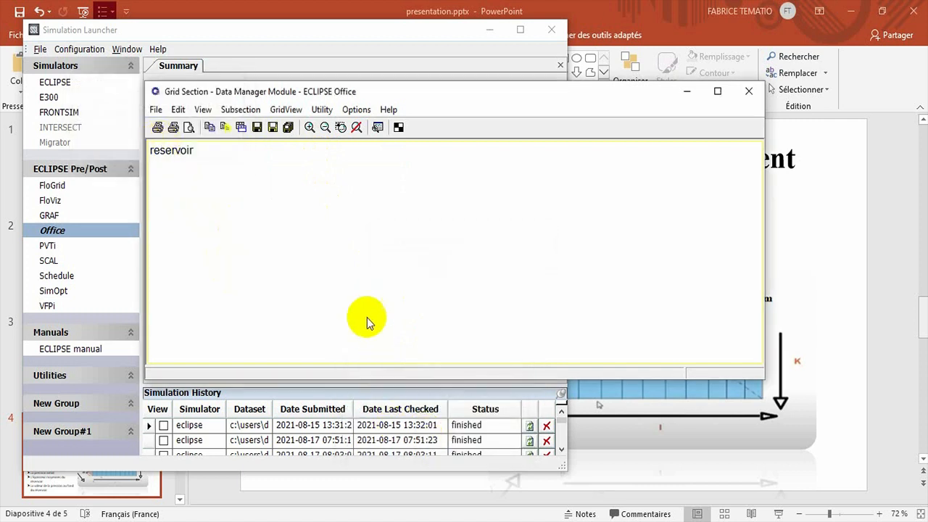
Open the 2D view of the reservoir grid at full size, examine the areal and cross-section views, and minimize it.
{"action": "left_click", "coordinate": [287, 110]}
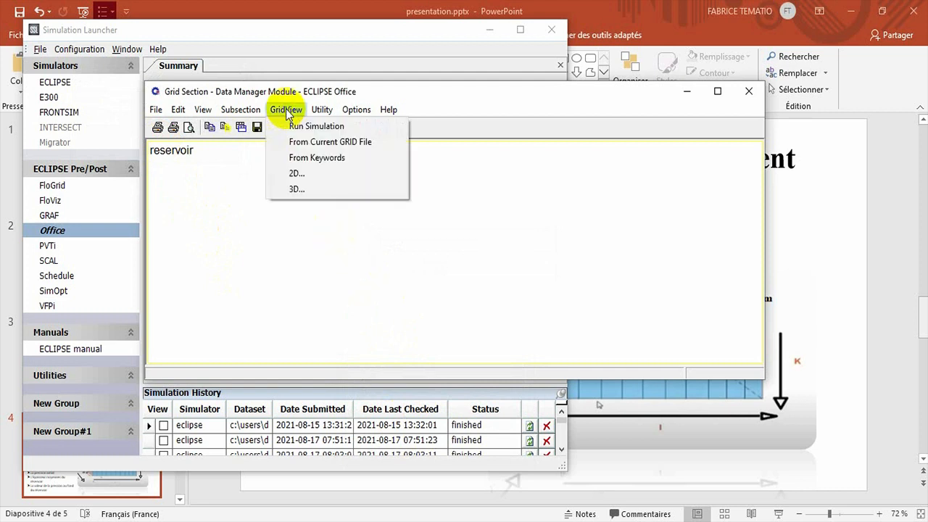
{"action": "left_click", "coordinate": [321, 175]}
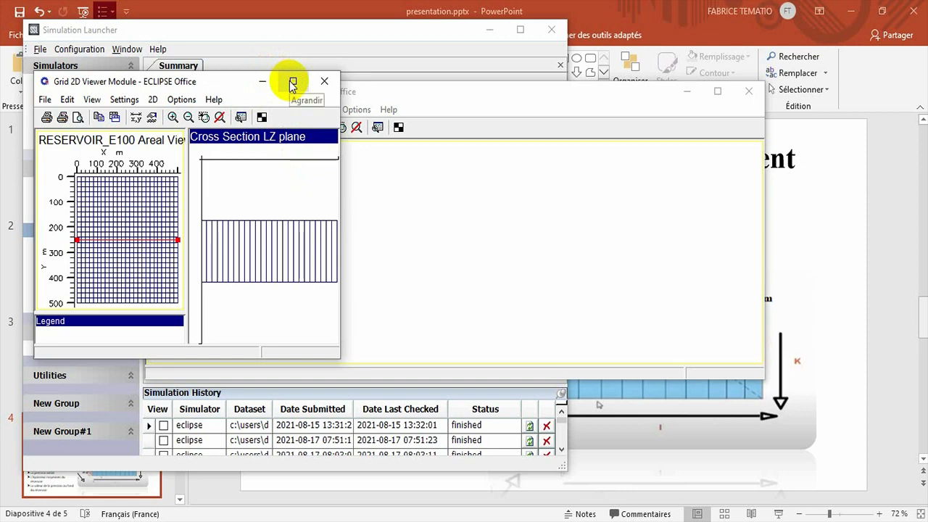
{"action": "left_click", "coordinate": [291, 83]}
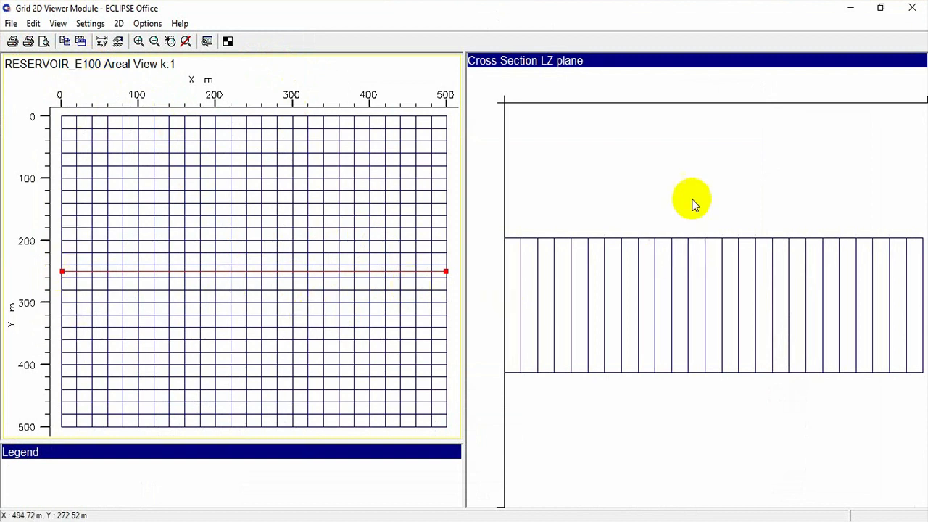
{"action": "left_click", "coordinate": [852, 8]}
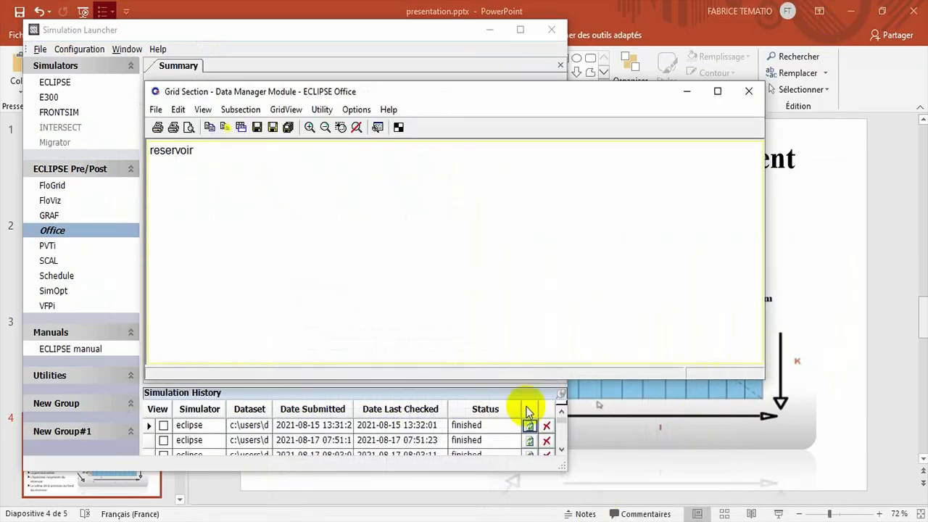
Open the 3D view of the reservoir grid at full size and rotate the model to examine it from several sides.
{"action": "left_click", "coordinate": [286, 109]}
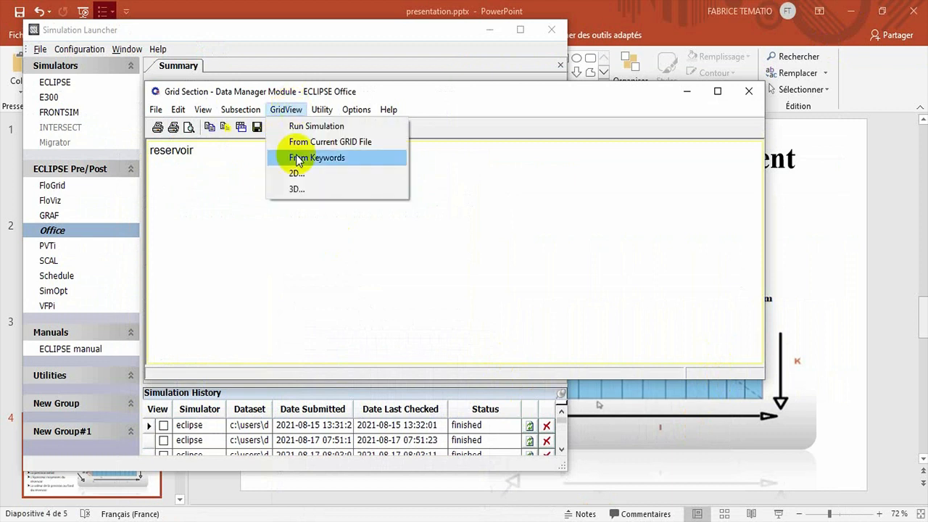
{"action": "left_click", "coordinate": [303, 192]}
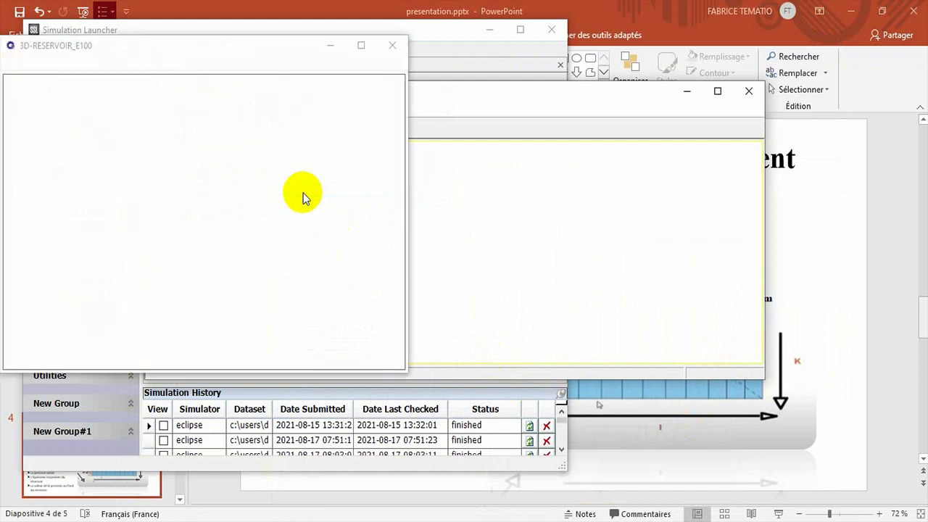
{"action": "left_click_drag", "start_coordinate": [302, 192], "coordinate": [340, 132]}
{"action": "left_click", "coordinate": [361, 45]}
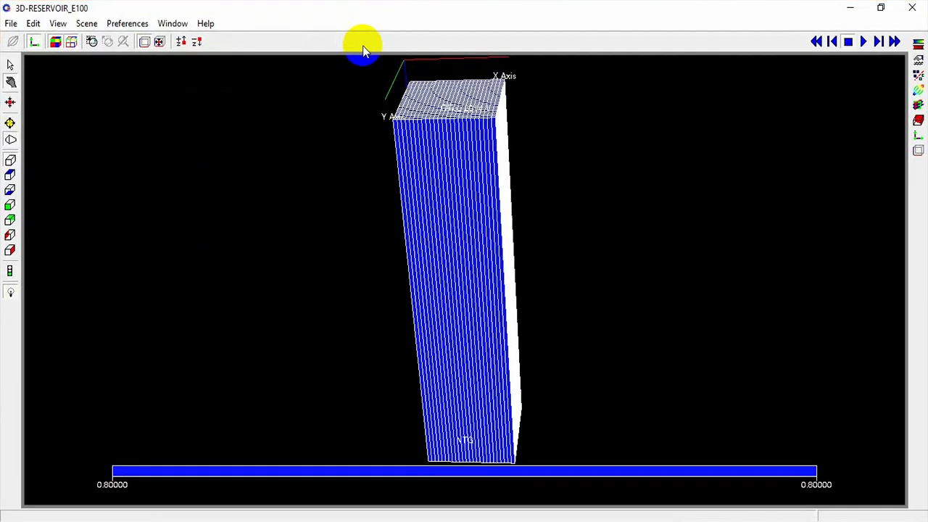
{"action": "left_click_drag", "start_coordinate": [512, 264], "coordinate": [522, 268]}
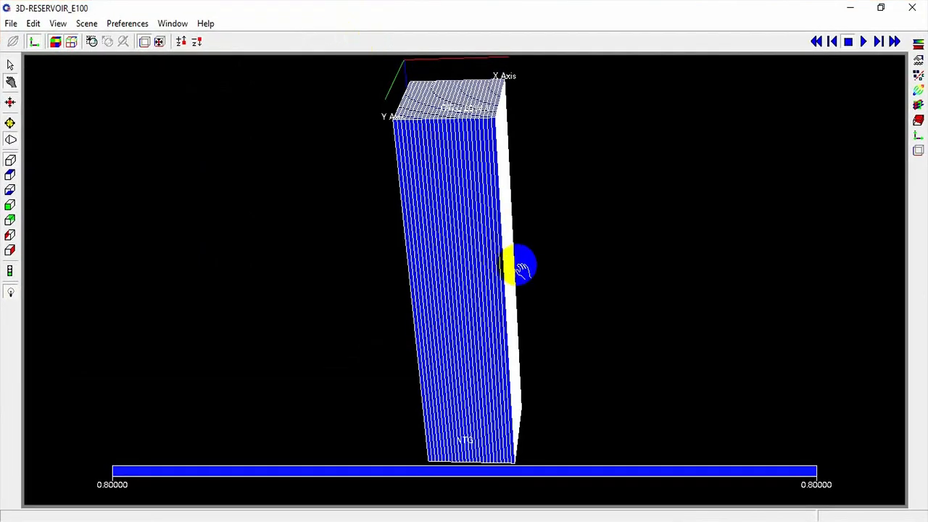
{"action": "left_click_drag", "start_coordinate": [439, 290], "coordinate": [240, 232]}
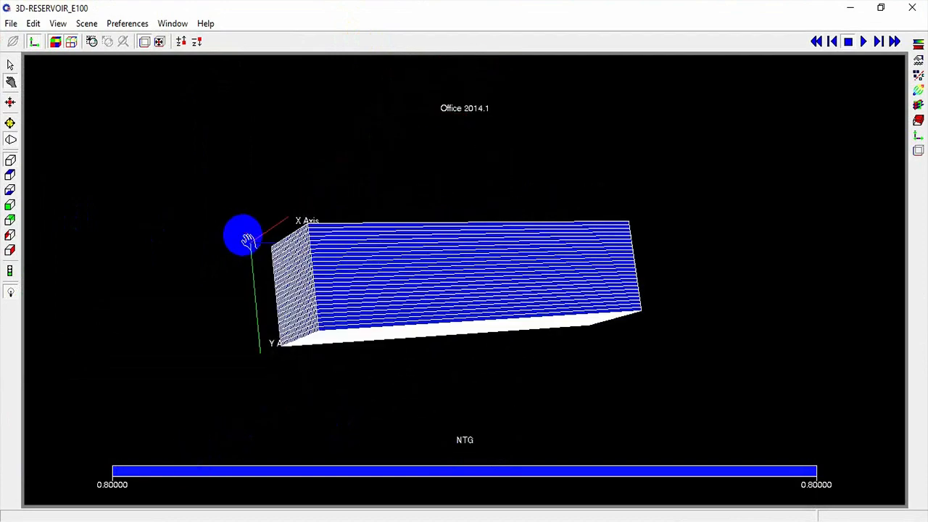
{"action": "left_click_drag", "start_coordinate": [633, 266], "coordinate": [508, 358]}
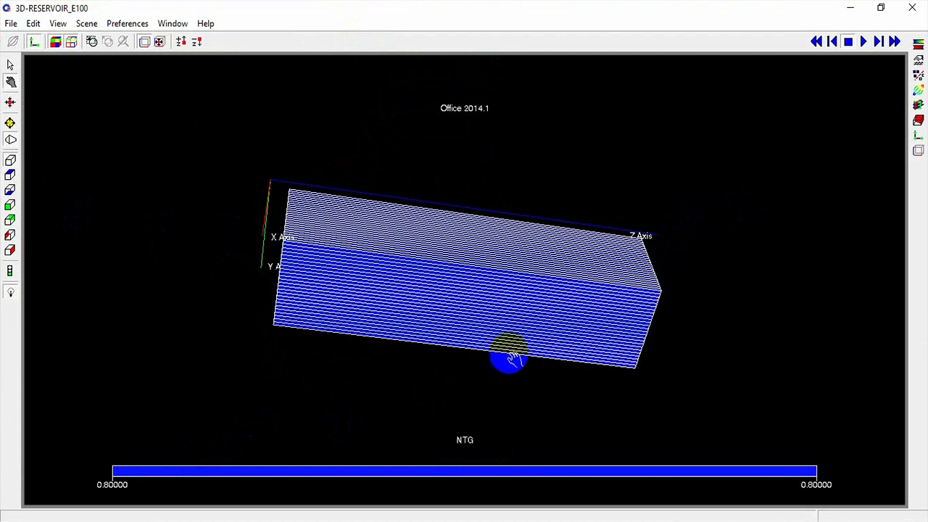
{"action": "left_click_drag", "start_coordinate": [286, 234], "coordinate": [256, 256]}
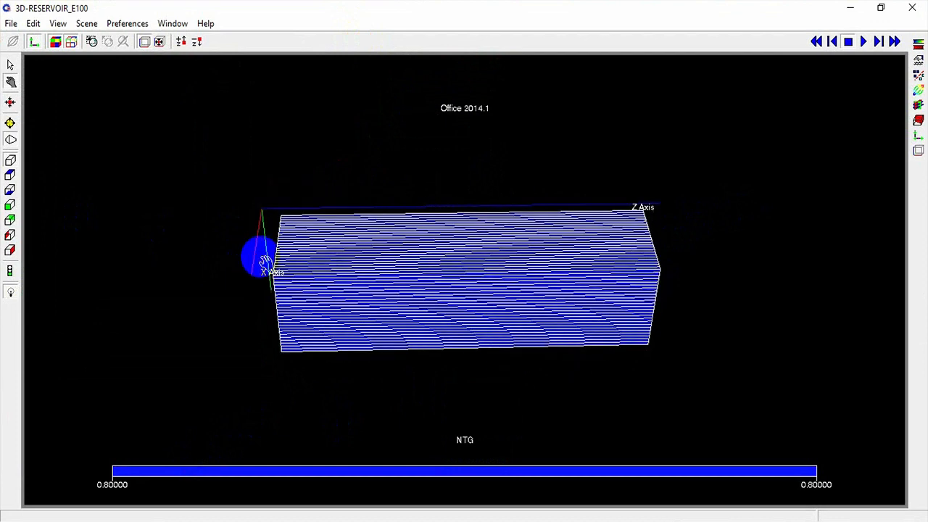
{"action": "left_click_drag", "start_coordinate": [795, 141], "coordinate": [854, 140]}
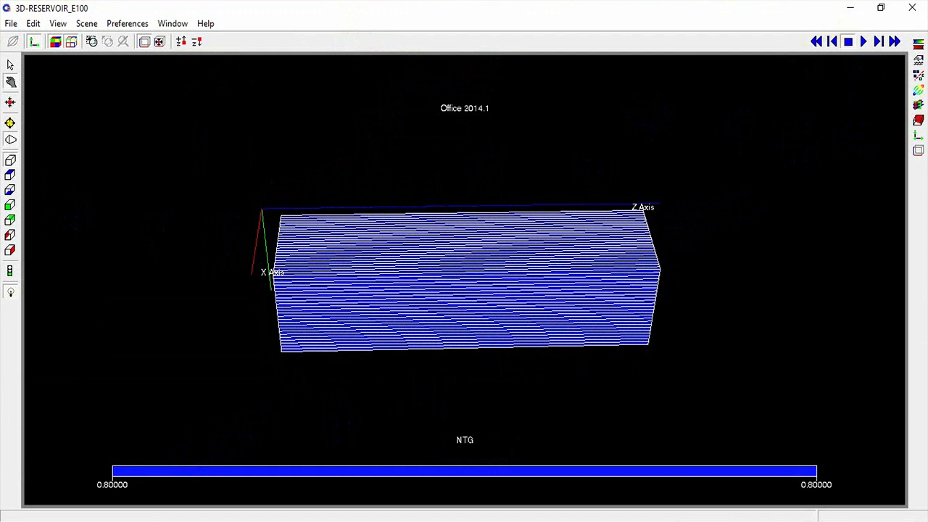
Display the PORO, NTG, KIndex, JIndex and IIndex properties on the 3D grid in turn, ending with the Cells property.
{"action": "left_click", "coordinate": [917, 46]}
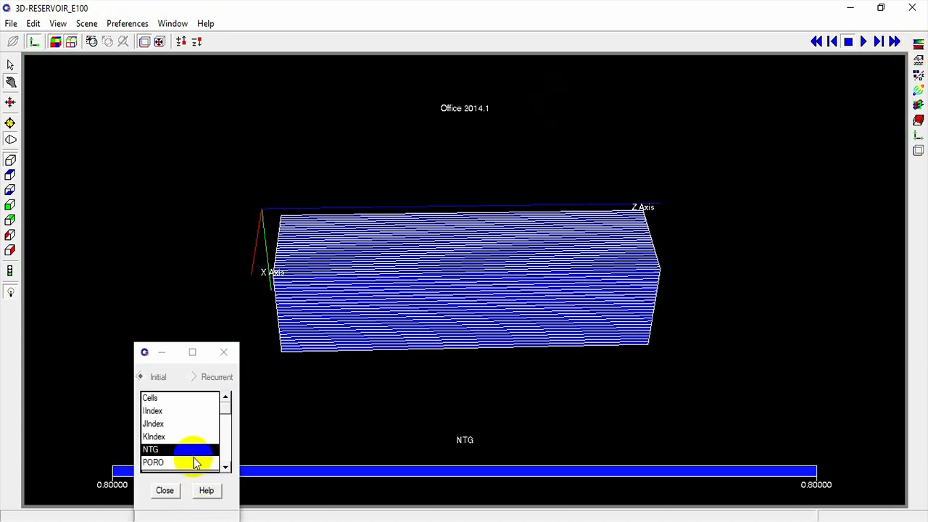
{"action": "left_click", "coordinate": [162, 466]}
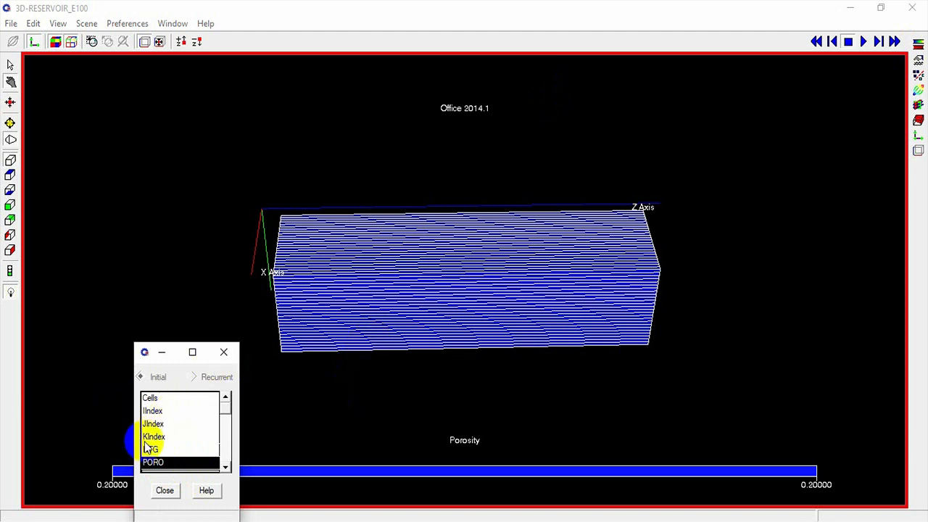
{"action": "left_click", "coordinate": [160, 450]}
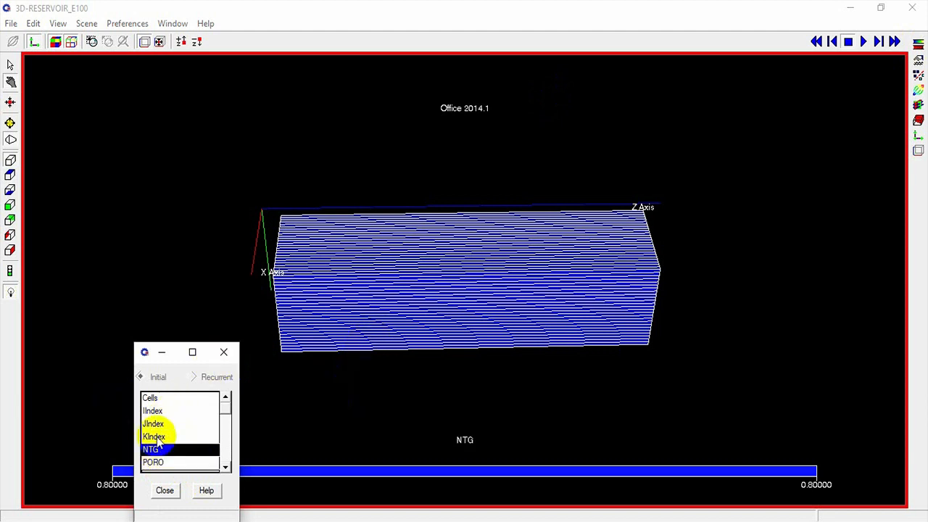
{"action": "left_click", "coordinate": [158, 437]}
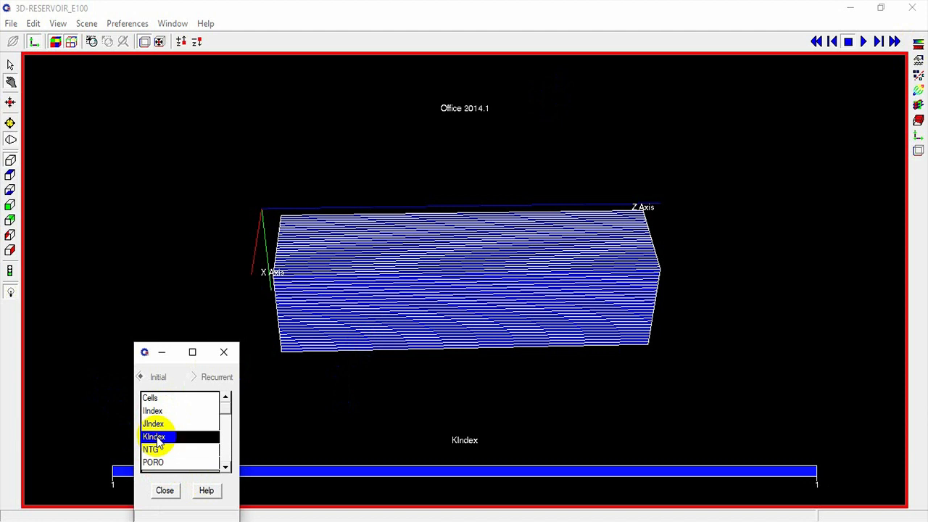
{"action": "left_click", "coordinate": [144, 412]}
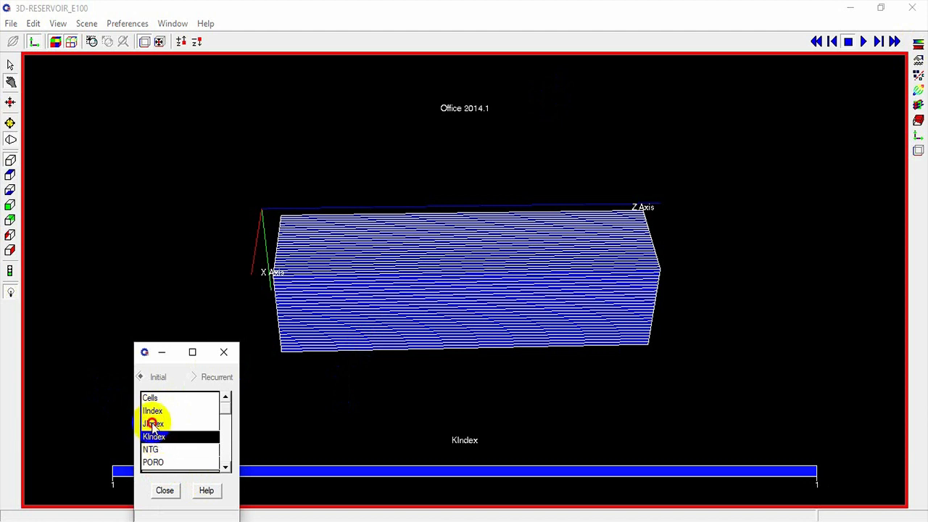
{"action": "left_click", "coordinate": [153, 422]}
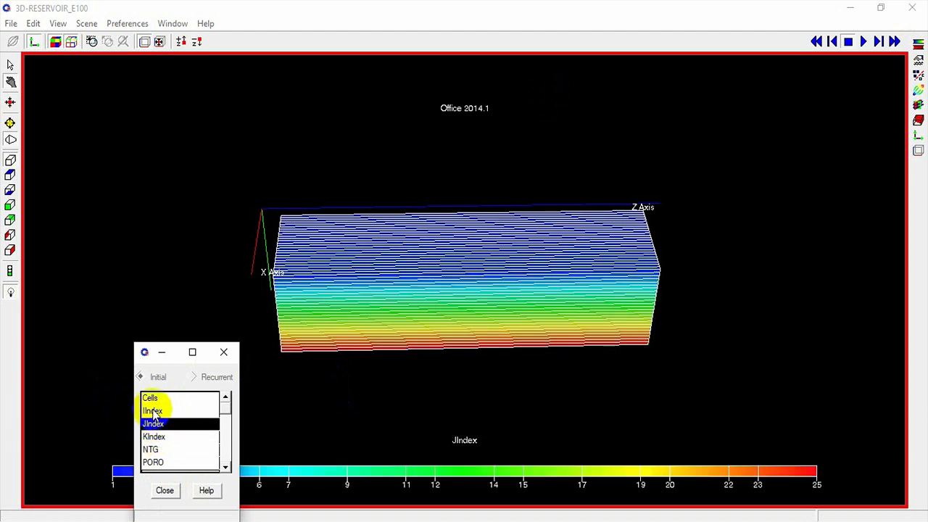
{"action": "left_click", "coordinate": [153, 411]}
{"action": "left_click", "coordinate": [153, 400]}
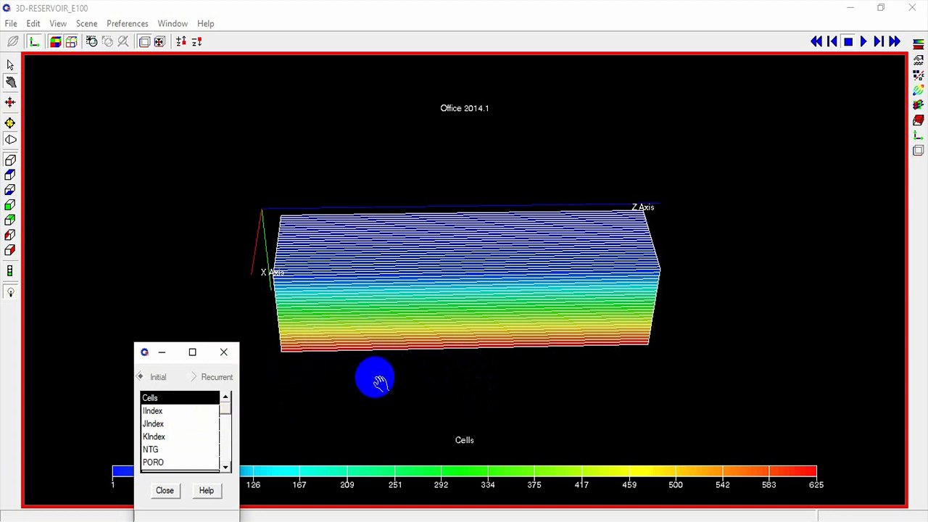
{"action": "left_click", "coordinate": [375, 377]}
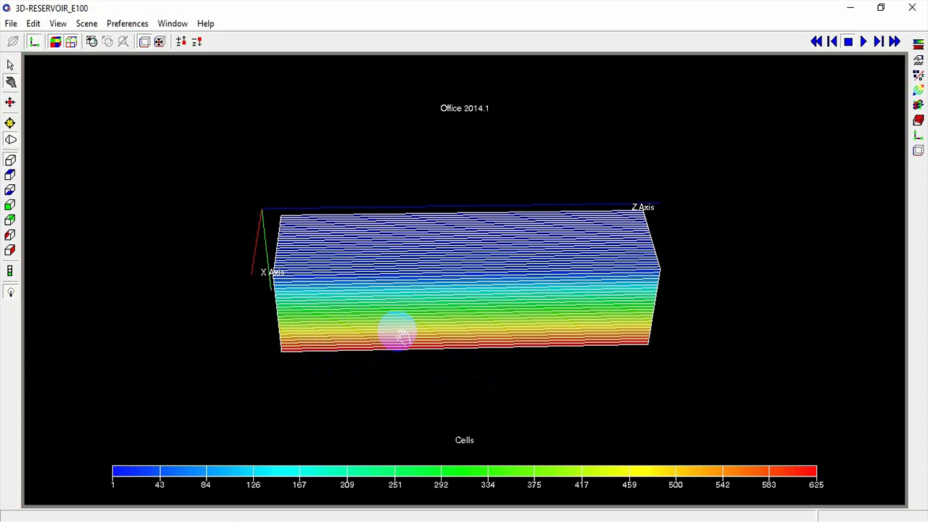
Examine the Cells-coloured grid in the bottom, top and opposite side views, and rotate it back to an oblique perspective.
{"action": "left_click_drag", "start_coordinate": [400, 335], "coordinate": [490, 124]}
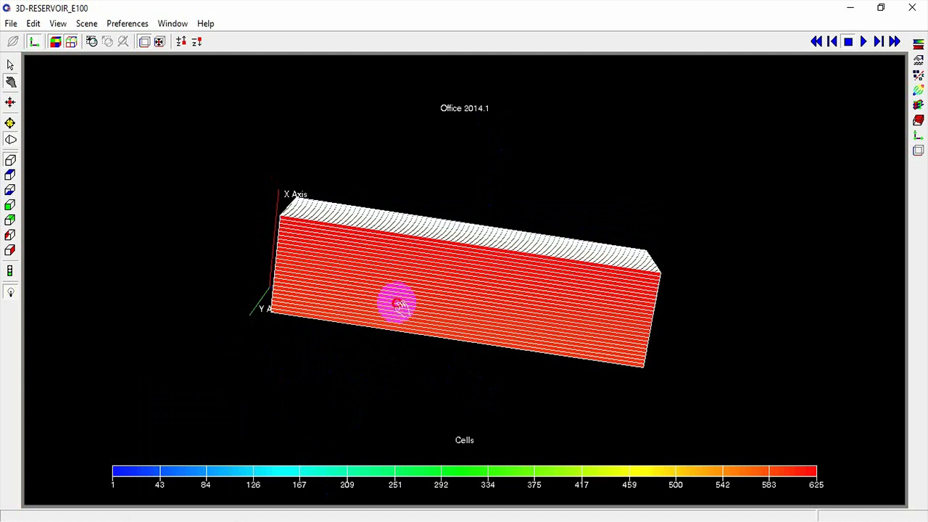
{"action": "left_click", "coordinate": [10, 191]}
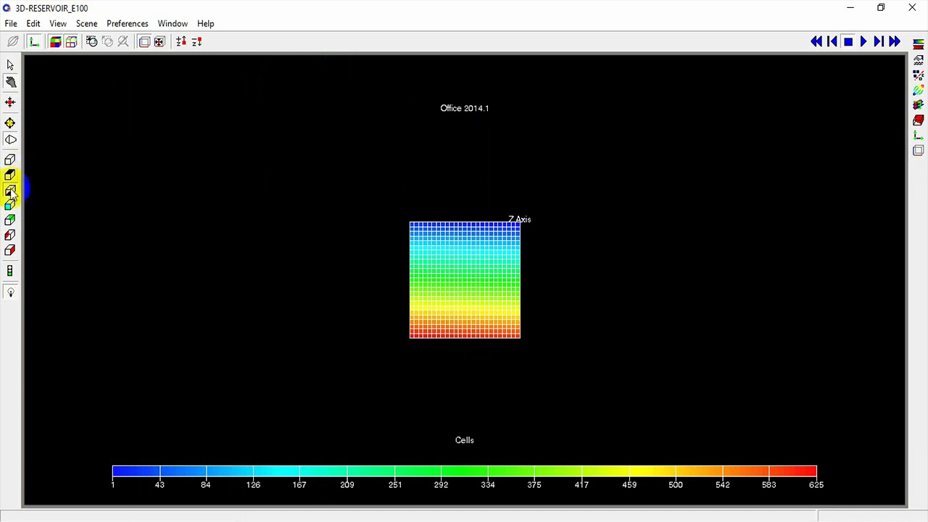
{"action": "left_click", "coordinate": [9, 178]}
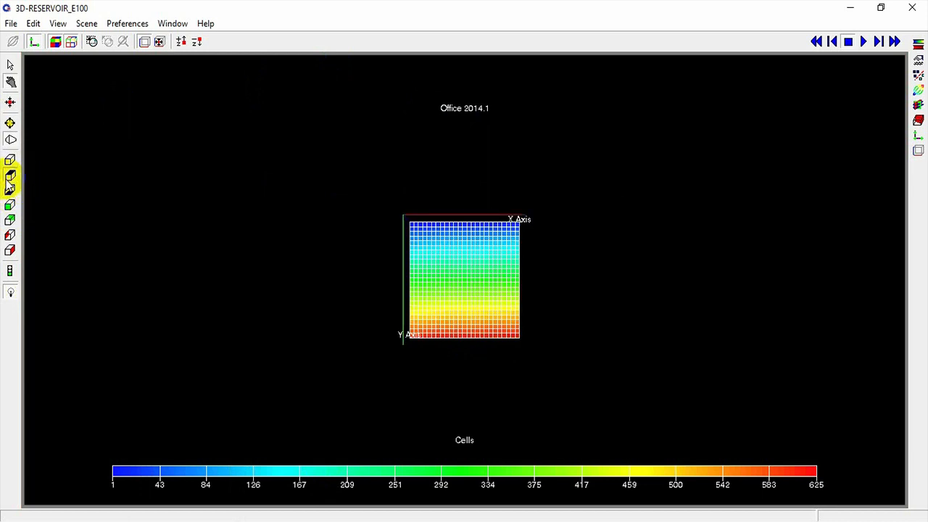
{"action": "left_click", "coordinate": [9, 245]}
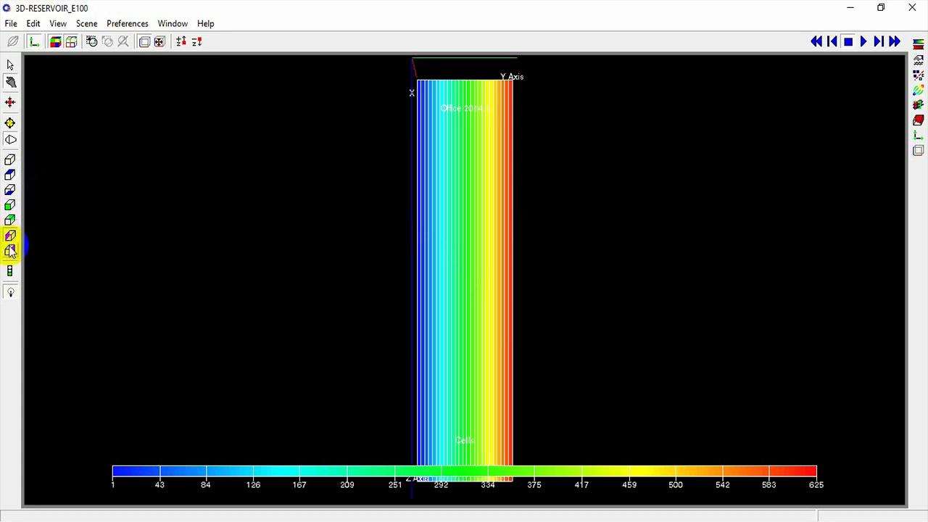
{"action": "left_click", "coordinate": [20, 246]}
{"action": "left_click", "coordinate": [10, 250]}
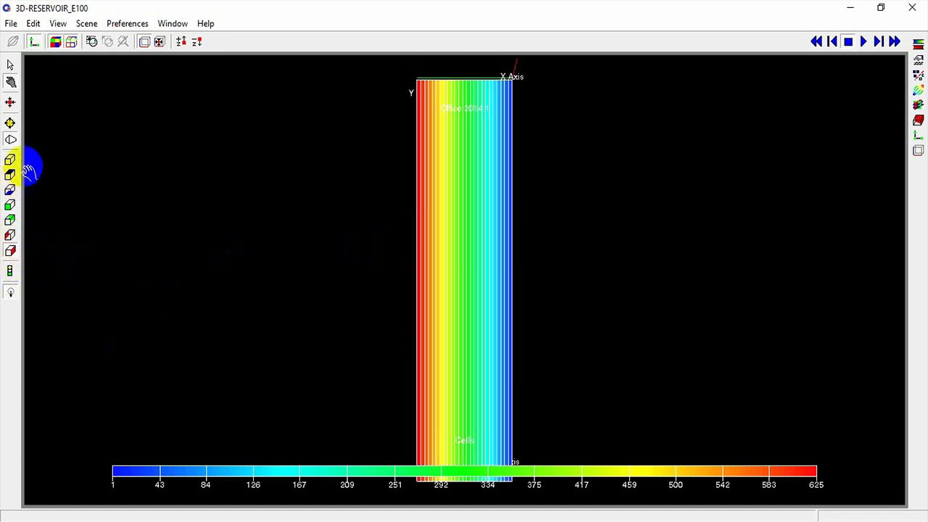
{"action": "left_click", "coordinate": [10, 125]}
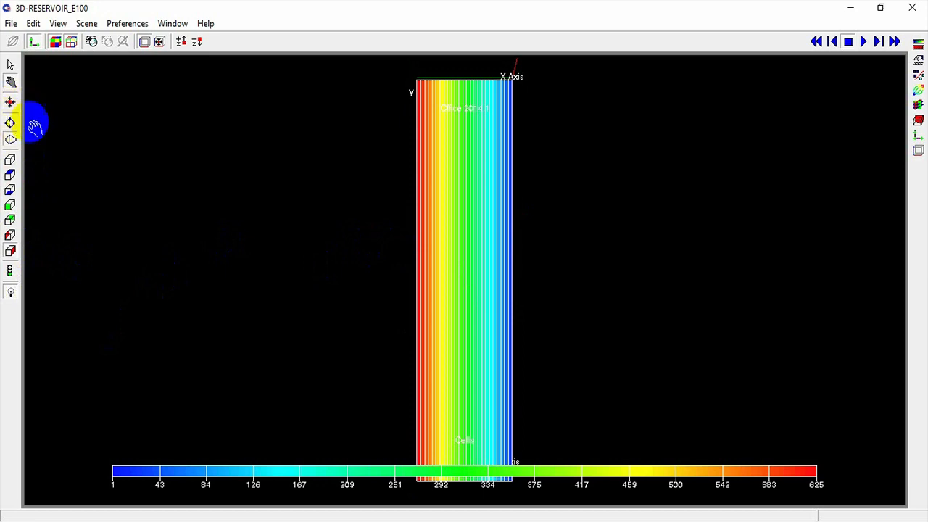
{"action": "left_click_drag", "start_coordinate": [275, 158], "coordinate": [58, 120]}
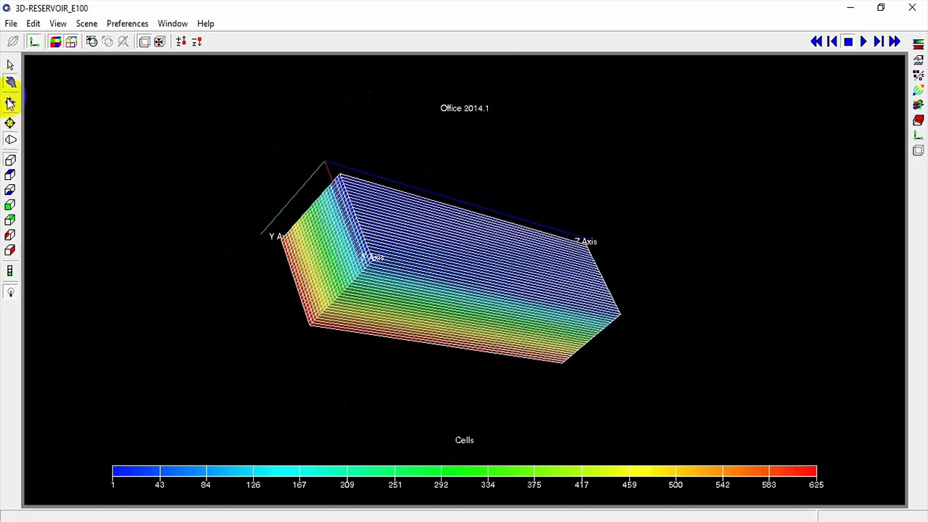
Fit the grid in the 3D view, focus on a point of interest on it to examine the cells, and restore the full view.
{"action": "left_click", "coordinate": [10, 102]}
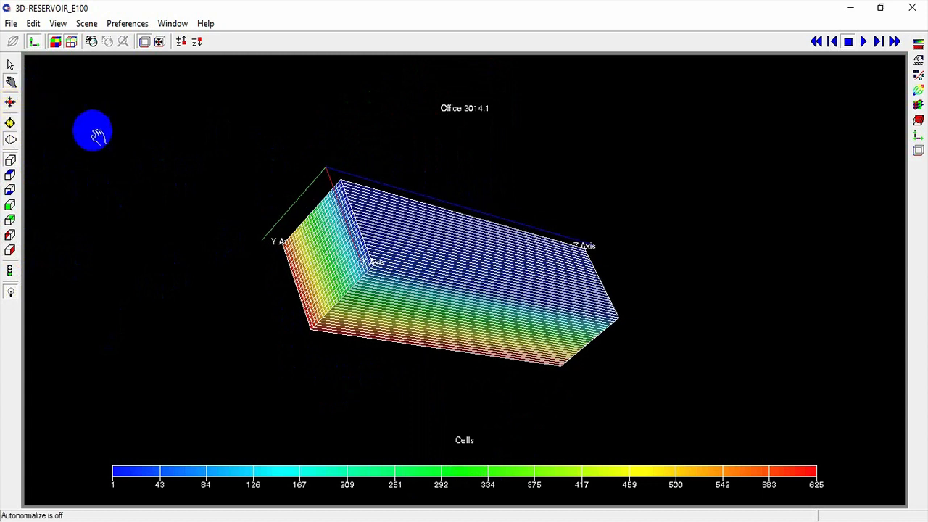
{"action": "left_click", "coordinate": [10, 124]}
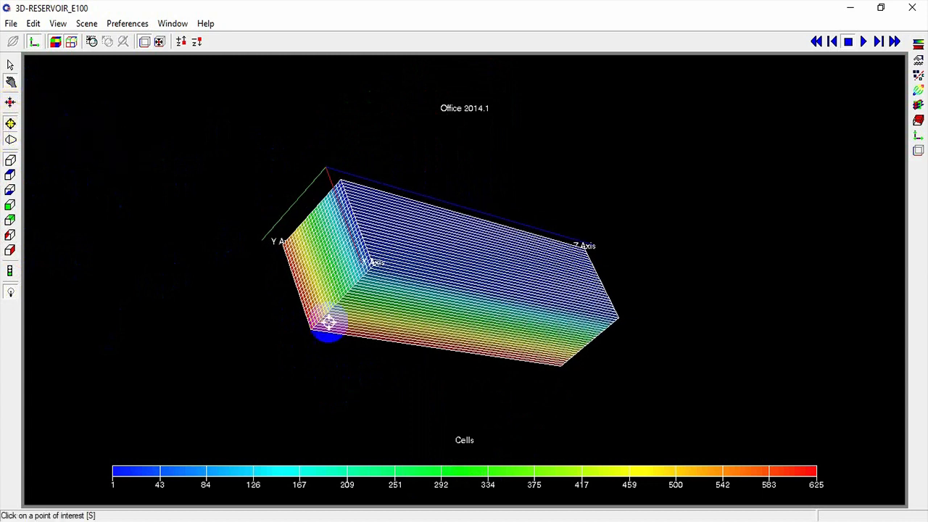
{"action": "left_click", "coordinate": [462, 314]}
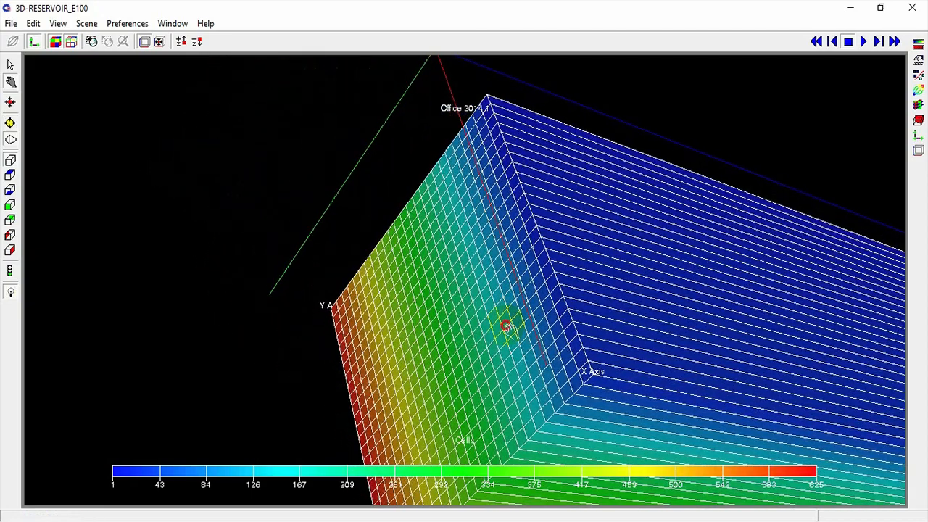
{"action": "left_click_drag", "start_coordinate": [506, 326], "coordinate": [184, 193]}
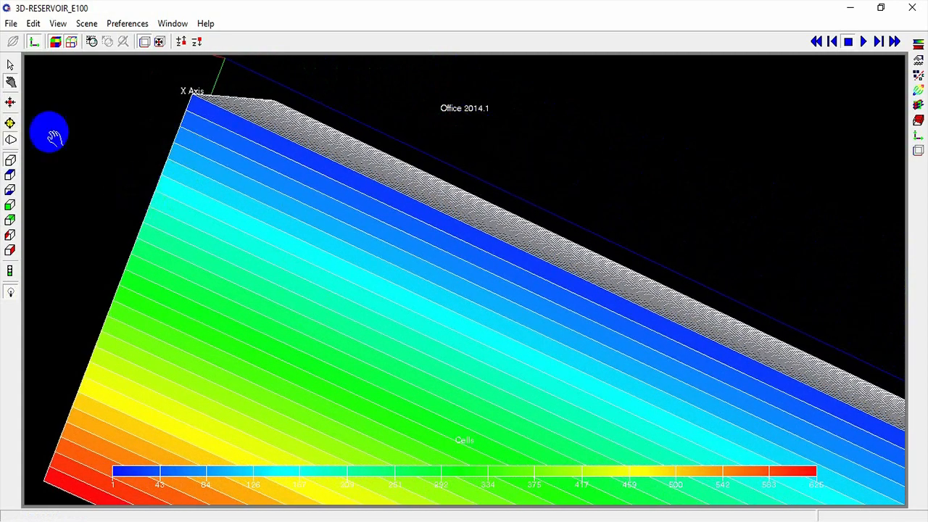
{"action": "left_click", "coordinate": [10, 103]}
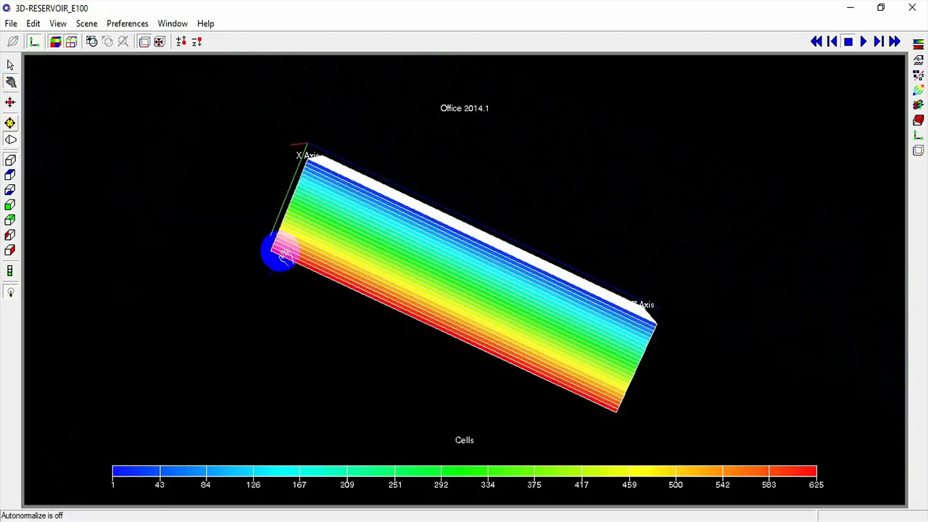
Rotate the 3D grid around several directions to examine its end faces and long sides.
{"action": "left_click_drag", "start_coordinate": [464, 246], "coordinate": [303, 302]}
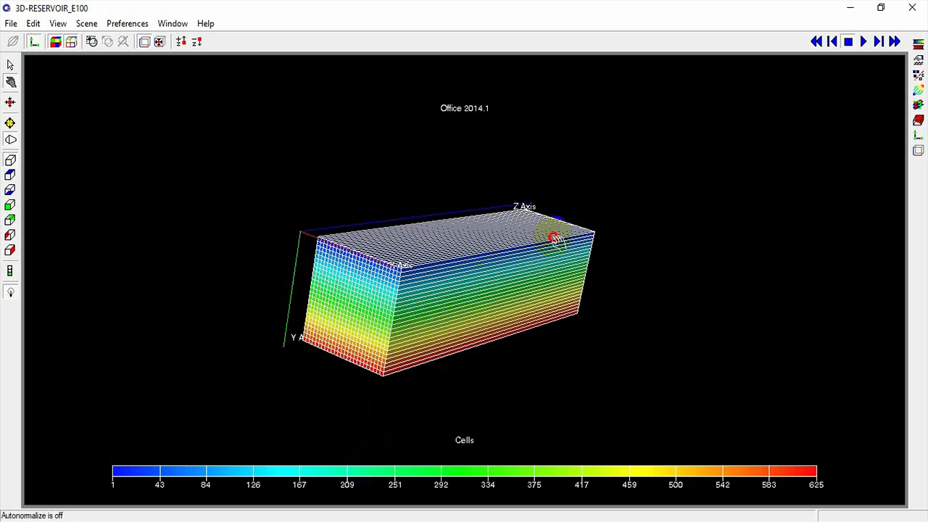
{"action": "left_click_drag", "start_coordinate": [553, 238], "coordinate": [343, 201]}
{"action": "left_click_drag", "start_coordinate": [466, 344], "coordinate": [463, 205]}
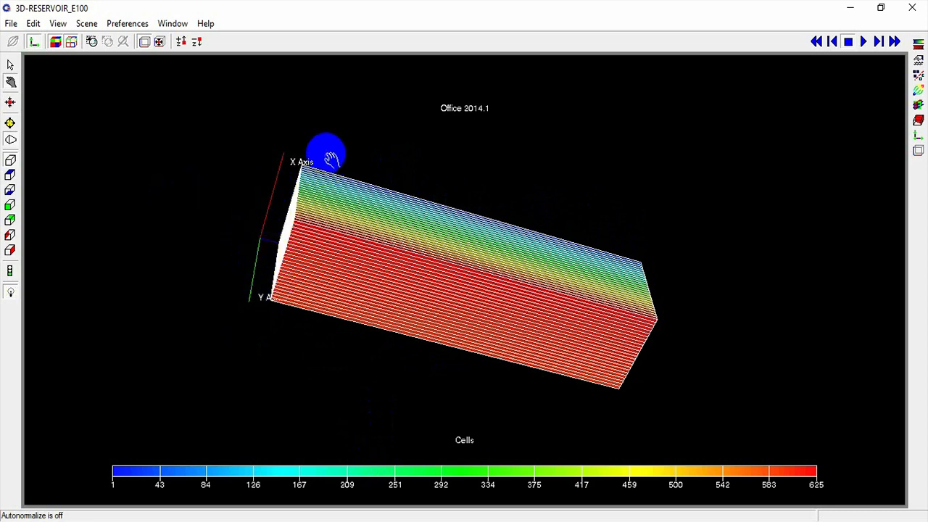
{"action": "left_click_drag", "start_coordinate": [631, 311], "coordinate": [491, 296]}
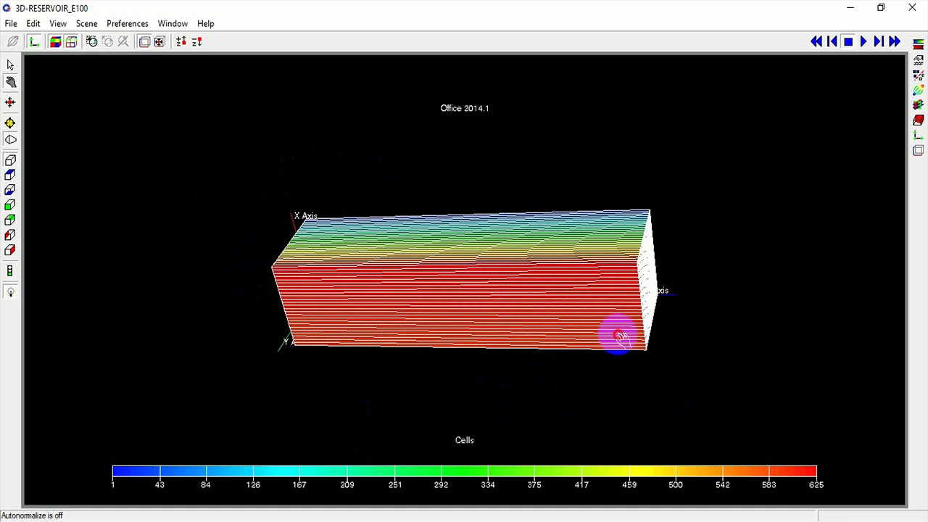
{"action": "left_click_drag", "start_coordinate": [620, 335], "coordinate": [396, 207]}
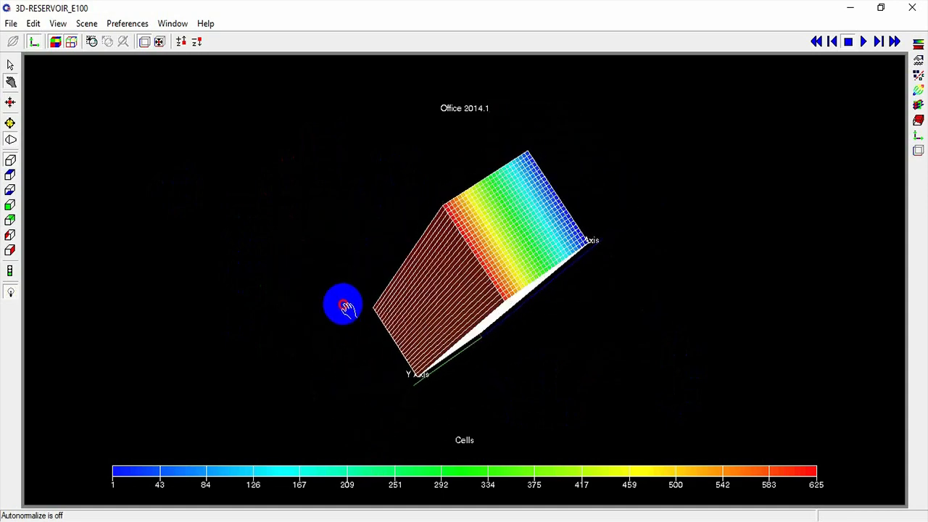
{"action": "left_click_drag", "start_coordinate": [528, 259], "coordinate": [413, 319]}
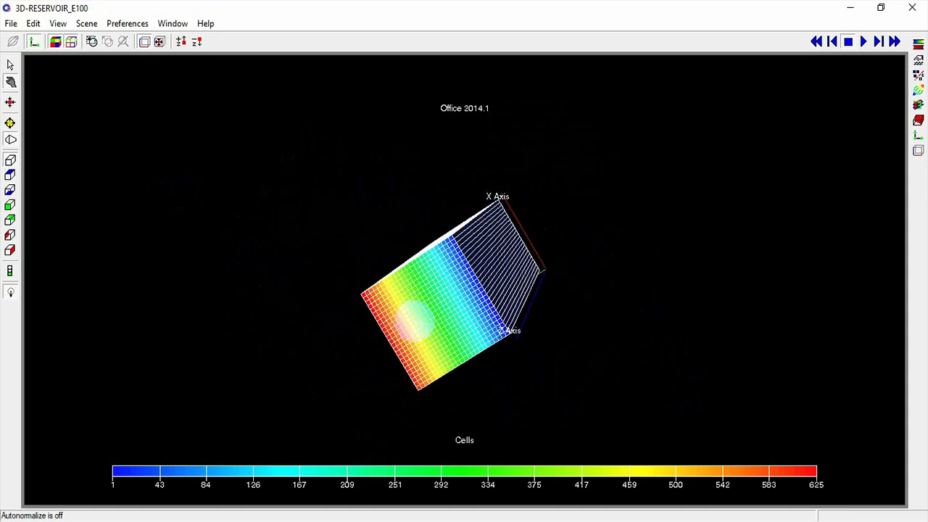
{"action": "left_click_drag", "start_coordinate": [538, 290], "coordinate": [460, 318]}
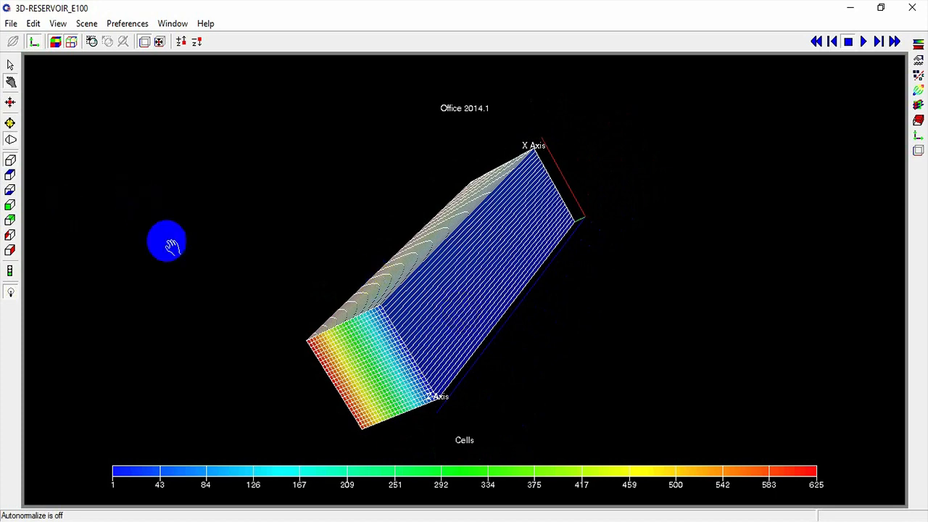
Focus on a point of interest on the grid's long side, fit the whole model again, and rotate it to an oblique view.
{"action": "left_click", "coordinate": [9, 124]}
{"action": "left_click", "coordinate": [459, 255]}
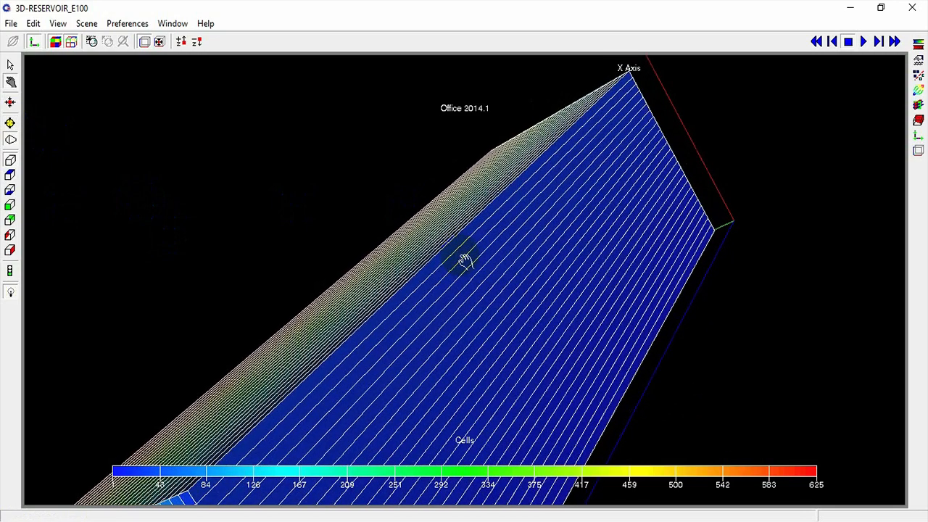
{"action": "left_click", "coordinate": [10, 106]}
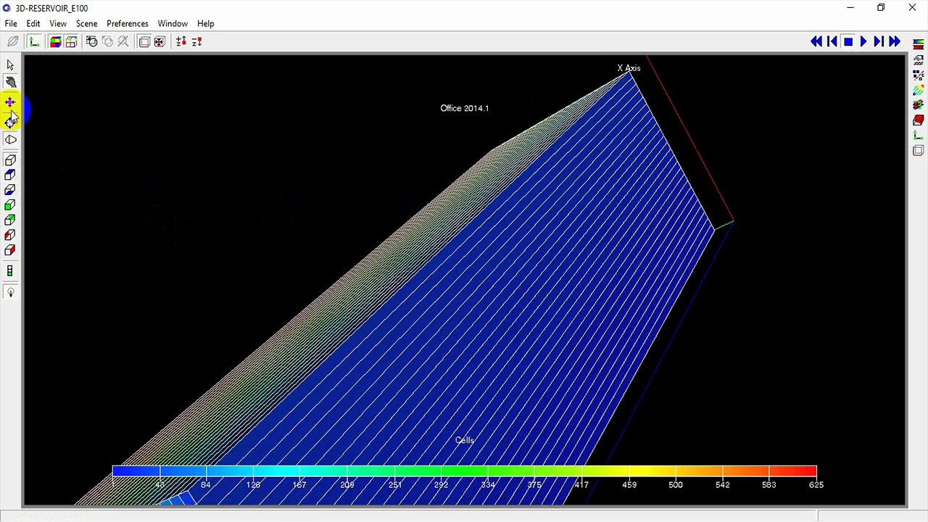
{"action": "left_click", "coordinate": [10, 102]}
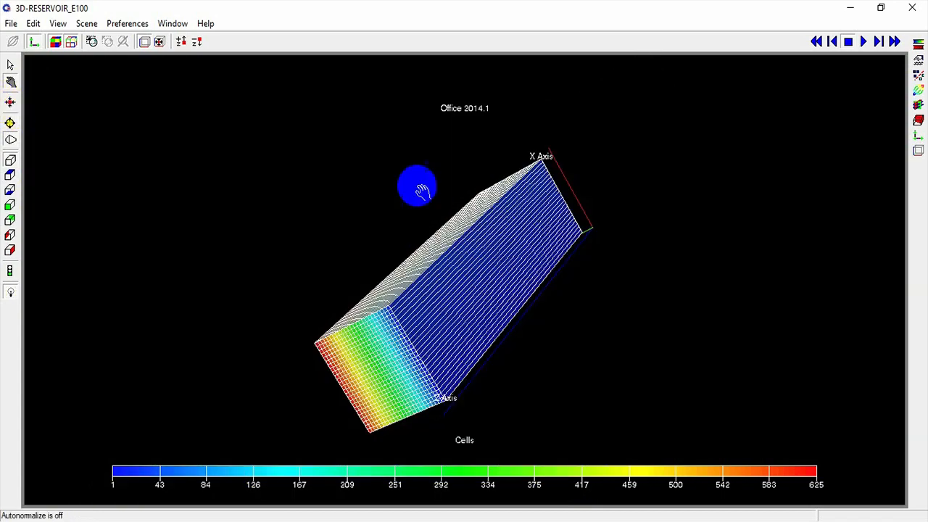
{"action": "left_click_drag", "start_coordinate": [536, 334], "coordinate": [549, 284]}
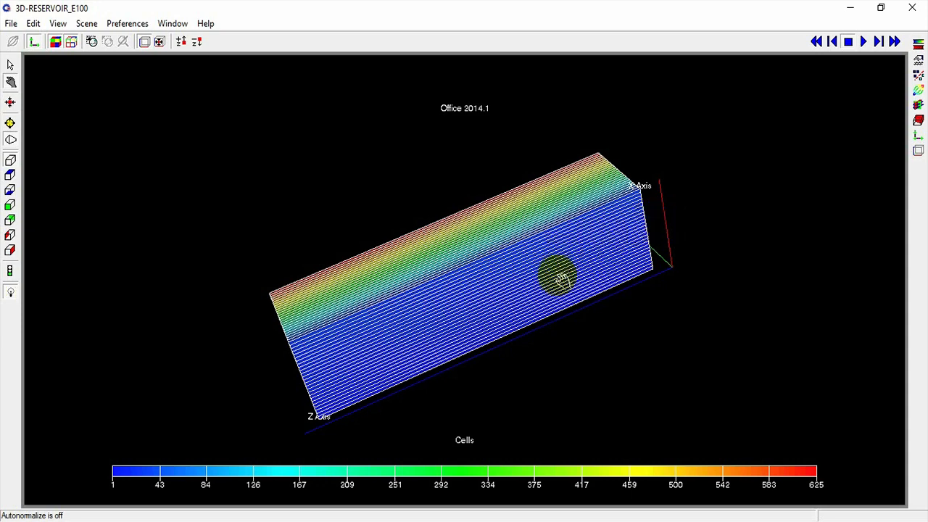
{"action": "mouse_move", "coordinate": [555, 273]}
{"action": "left_mouse_down"}
{"action": "mouse_move", "coordinate": [626, 240]}
{"action": "mouse_move", "coordinate": [642, 249]}
{"action": "left_mouse_up"}
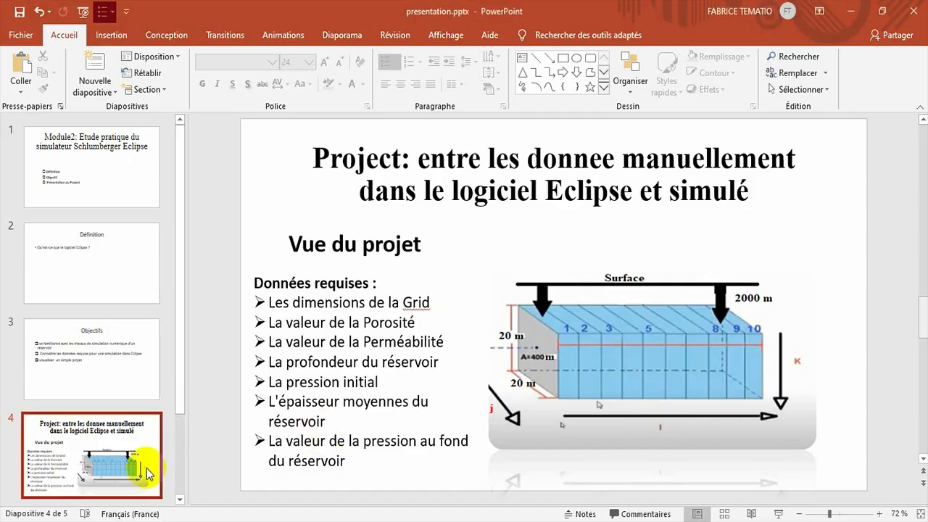
In the PowerPoint file presentation.pptx, show the Exercice slide to read the task.
{"action": "left_click_drag", "start_coordinate": [181, 400], "coordinate": [187, 476]}
{"action": "left_click", "coordinate": [126, 450]}
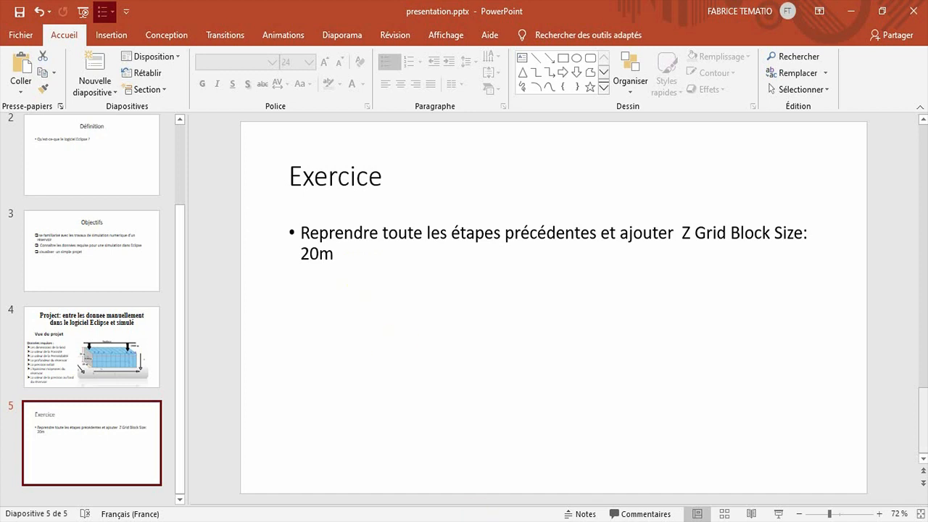
Switch back to the 3D-RESERVOIR_E100 window and rotate the grid slightly to look at it once more.
{"action": "mouse_move", "coordinate": [449, 521]}
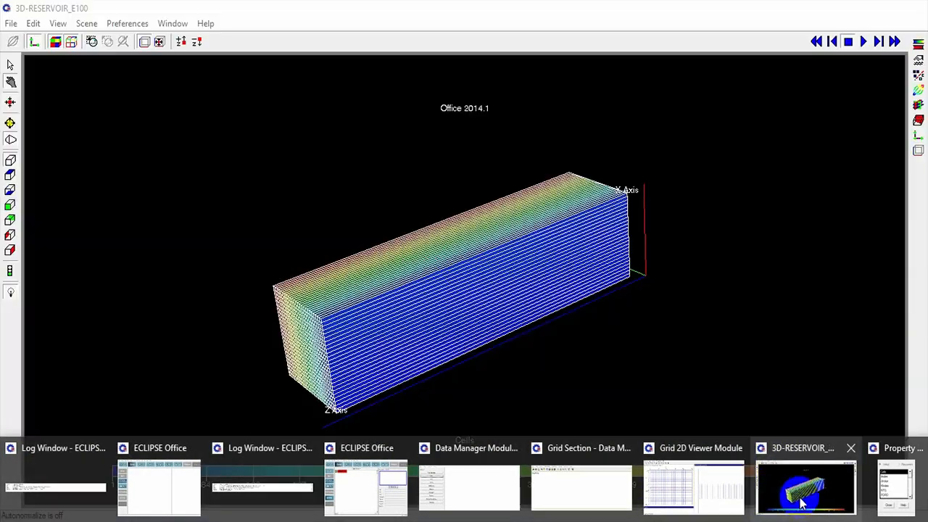
{"action": "left_click", "coordinate": [804, 489]}
{"action": "left_click_drag", "start_coordinate": [627, 414], "coordinate": [535, 391]}
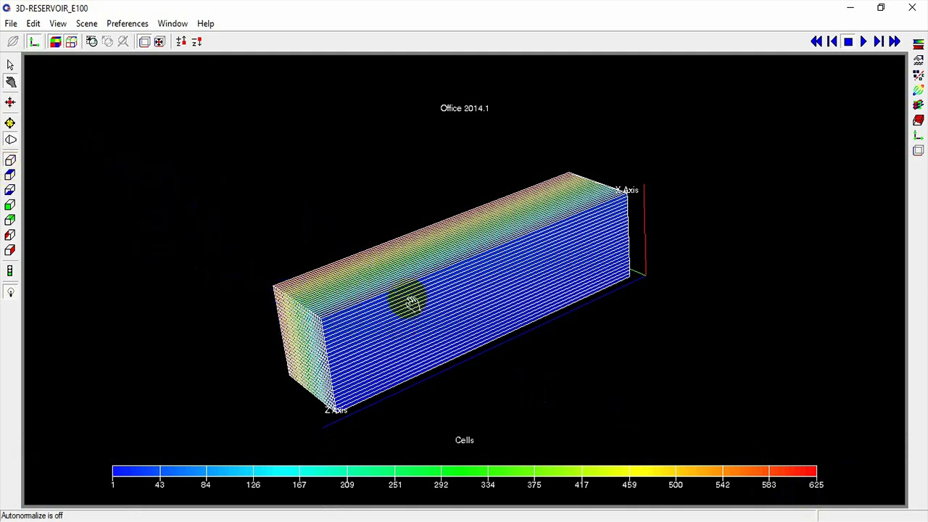
{"action": "left_click_drag", "start_coordinate": [410, 303], "coordinate": [430, 228]}
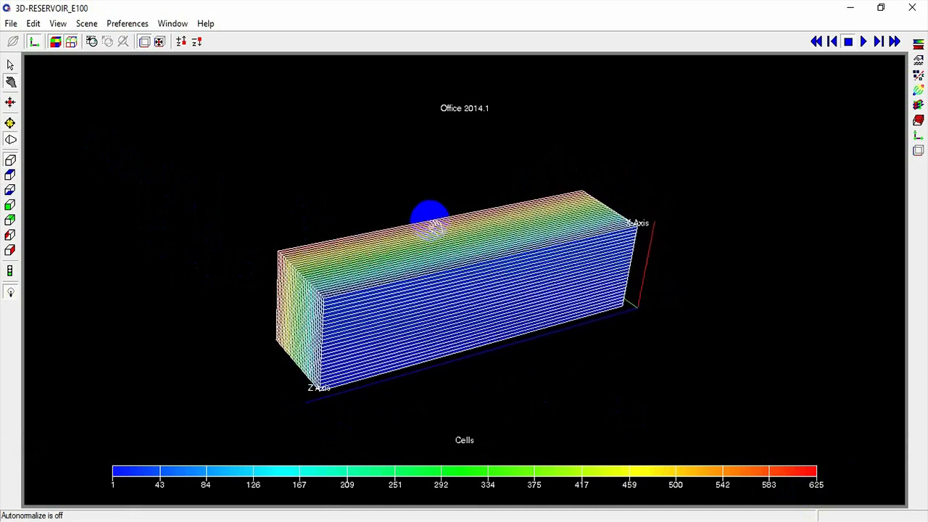